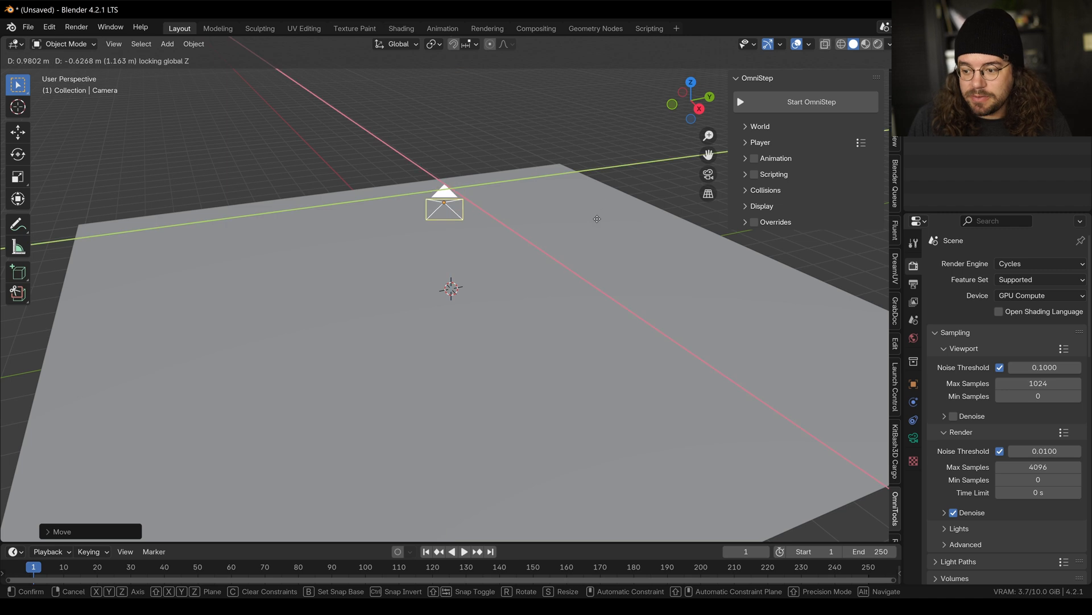
# Move the camera horizontally toward the front of the large plane, keeping its height locked
pyautogui.click(508, 346)
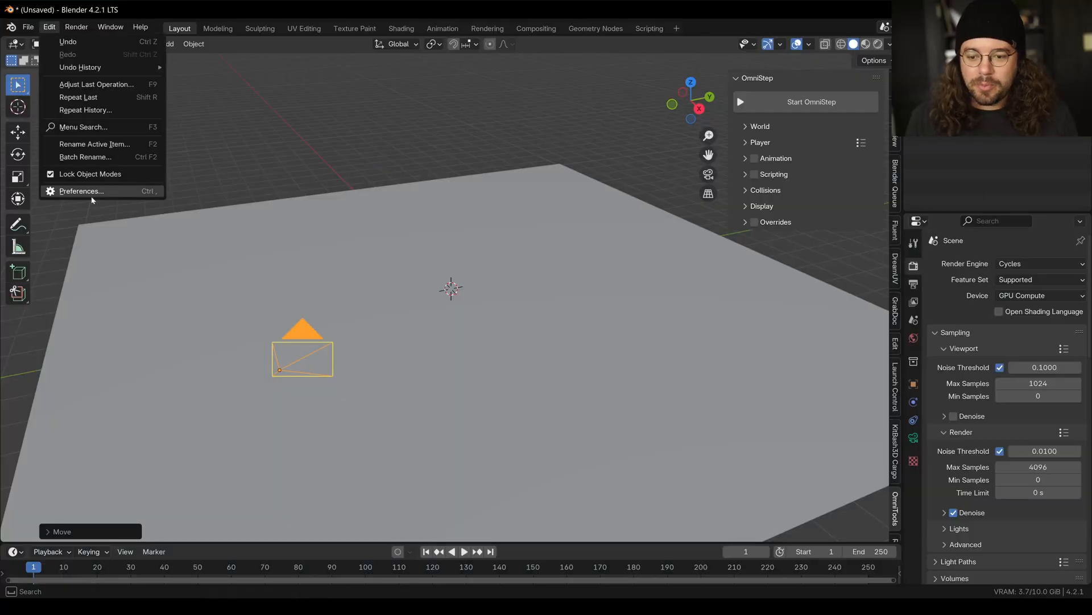
# Open the add-on preferences and filter the add-ons by "omni"
pyautogui.click(94, 193)
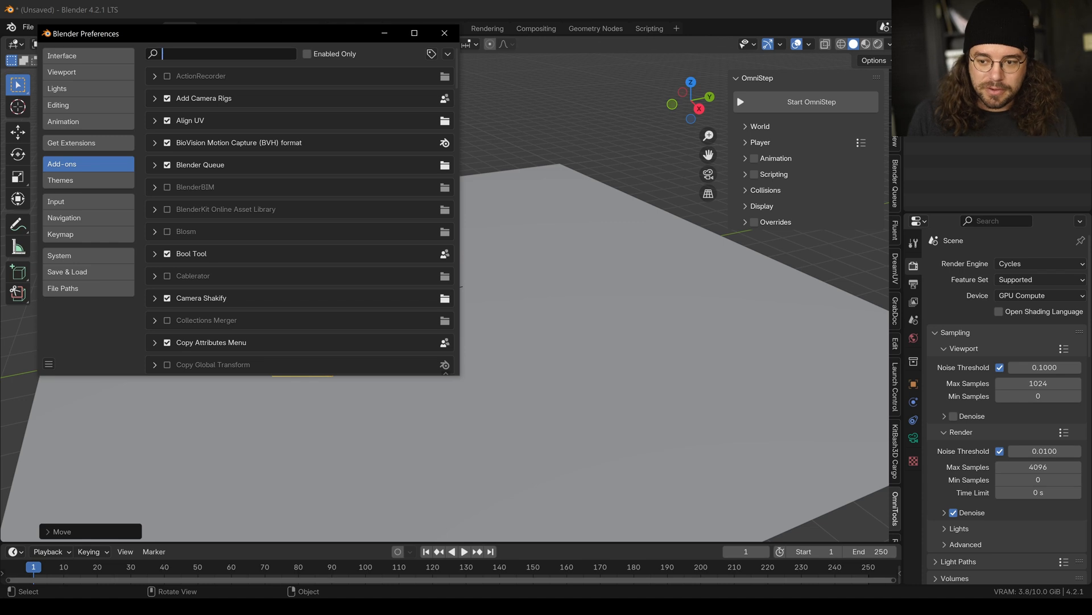
pyautogui.write('omni')
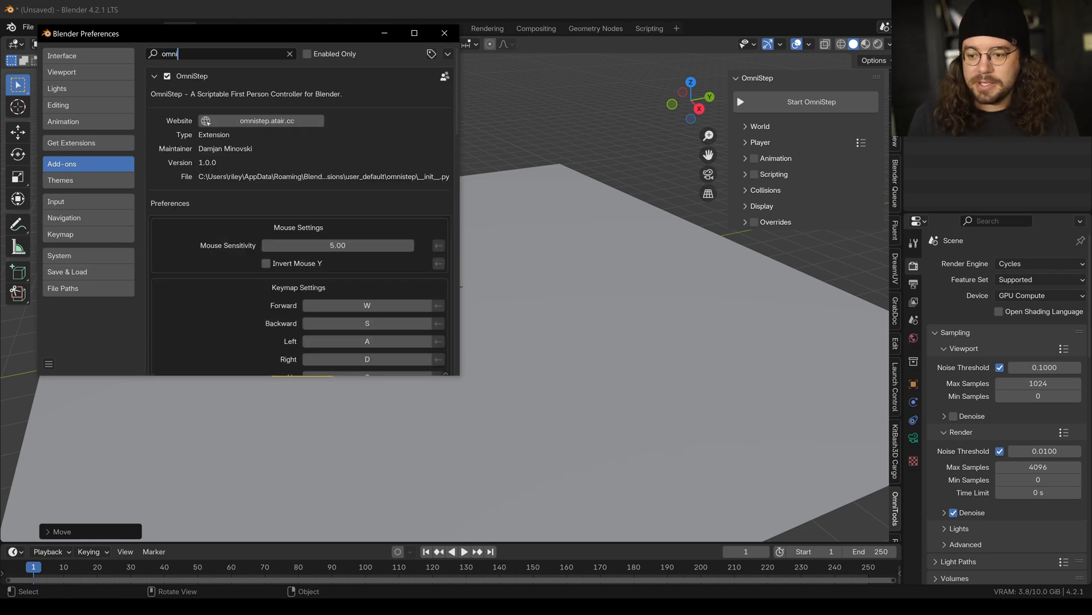
pyautogui.press('Return')
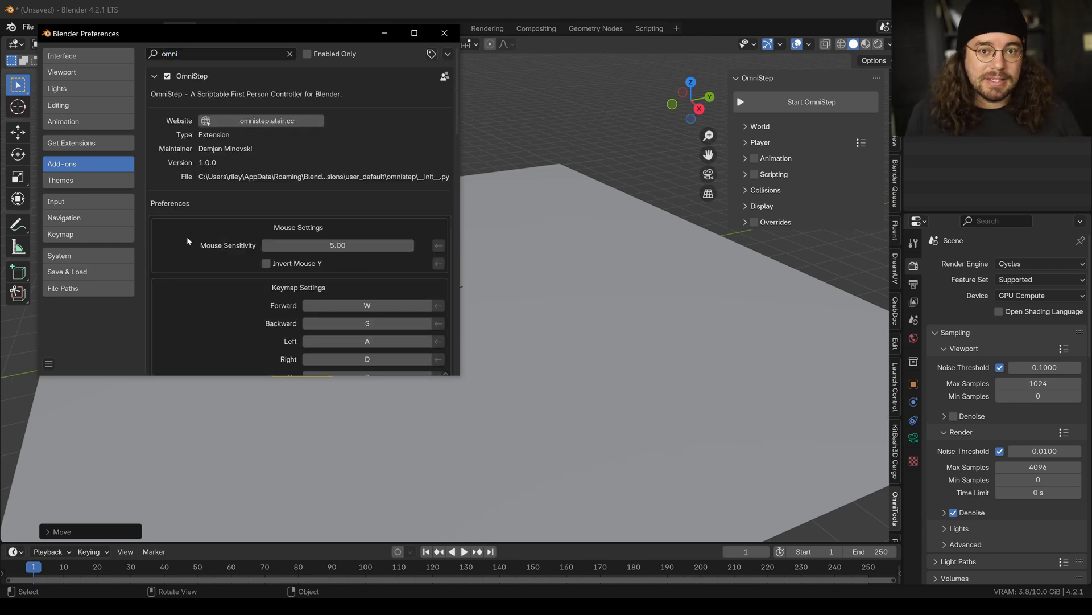
# Examine OmniStep's keymap, gamepad and display preferences, switching Enable Gamepad off and on again
pyautogui.scroll(-12, 188, 240)
pyautogui.scroll(-7, 377, 184)
pyautogui.click(273, 194)
pyautogui.click(273, 194)
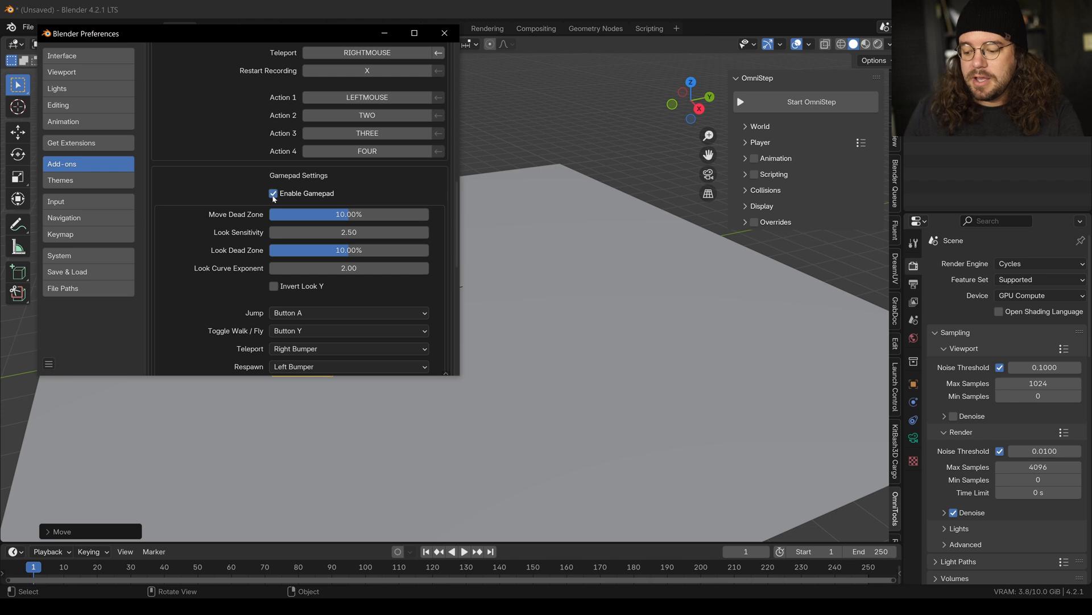
pyautogui.scroll(-4, 278, 200)
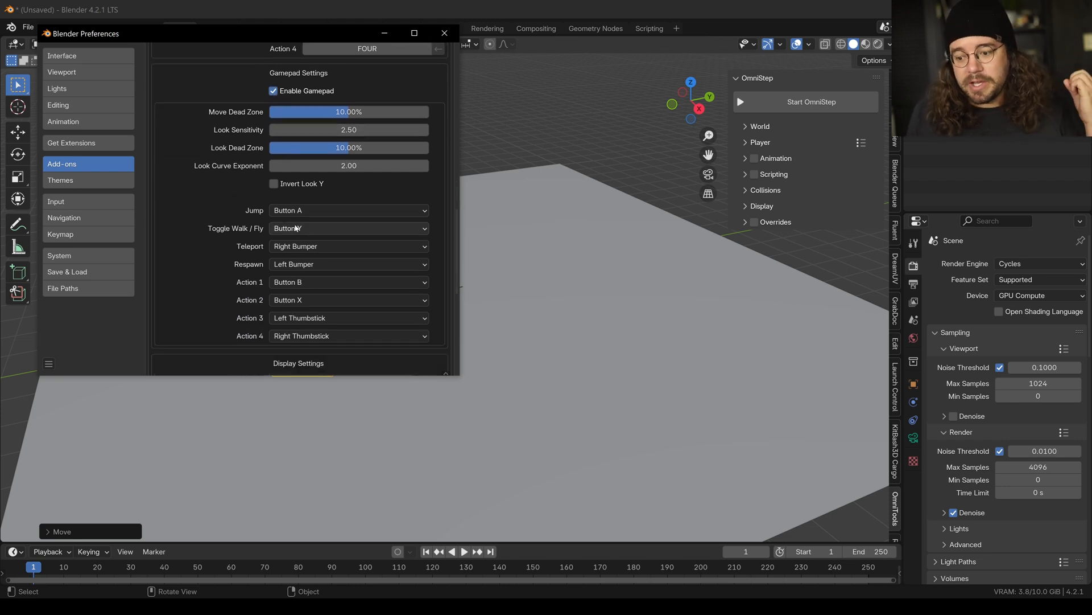
pyautogui.scroll(-10, 300, 243)
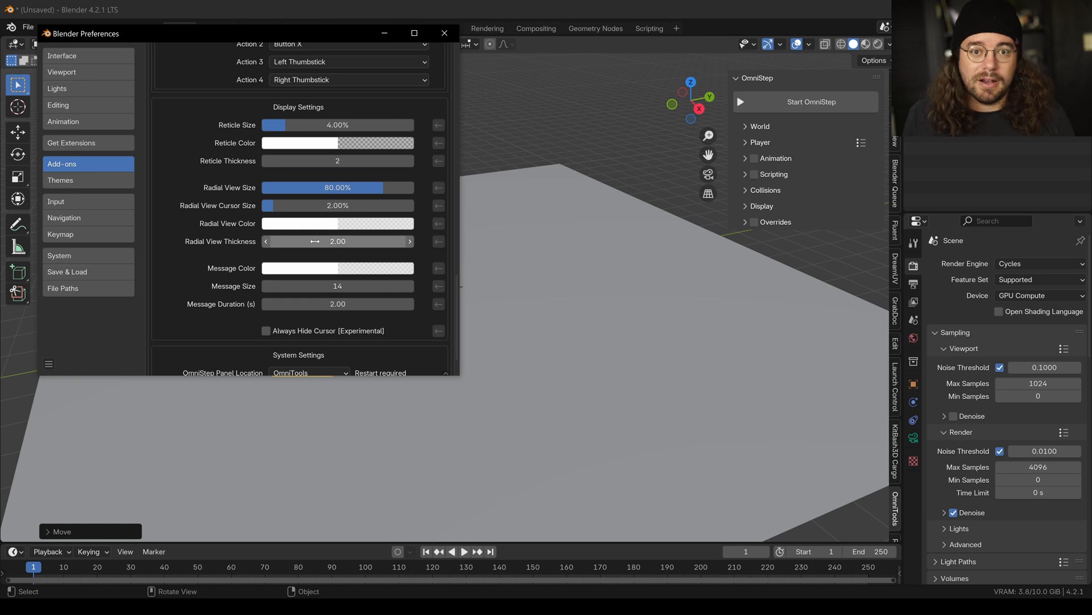
pyautogui.scroll(15, 317, 257)
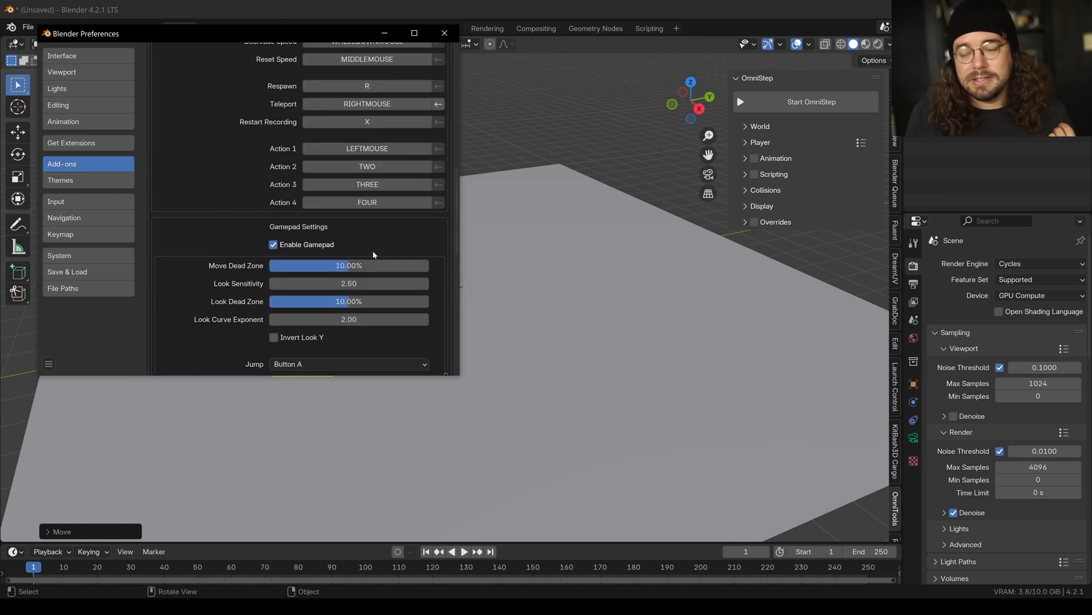
pyautogui.scroll(8, 384, 245)
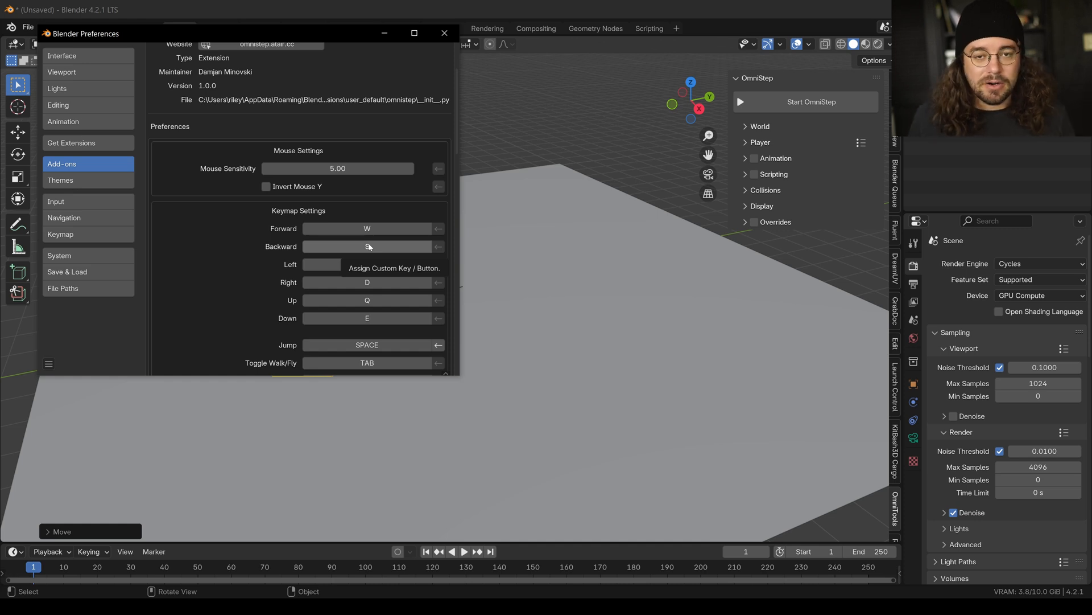
pyautogui.scroll(-5, 369, 246)
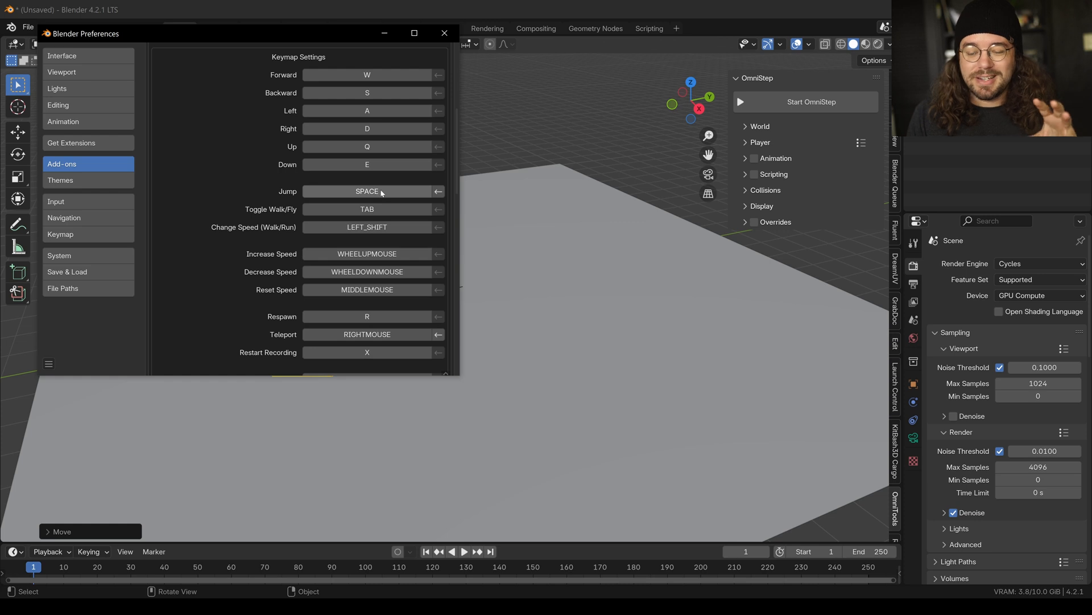
pyautogui.scroll(-3, 381, 192)
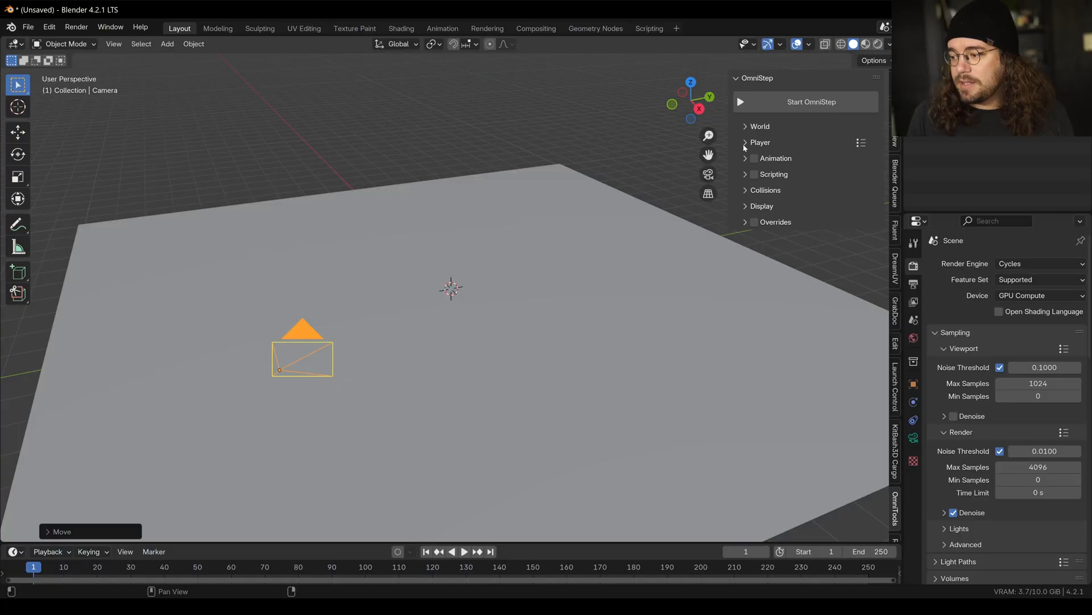
# Expand OmniStep's World settings and start it from the current view, testing forward, backward, up and down movement
pyautogui.click(748, 127)
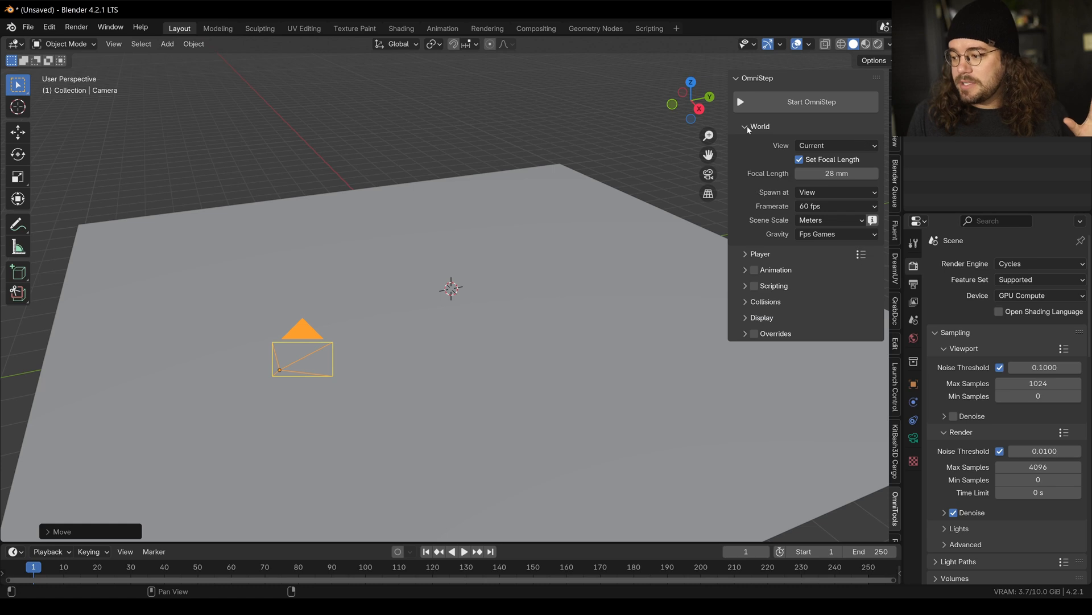
pyautogui.click(822, 105)
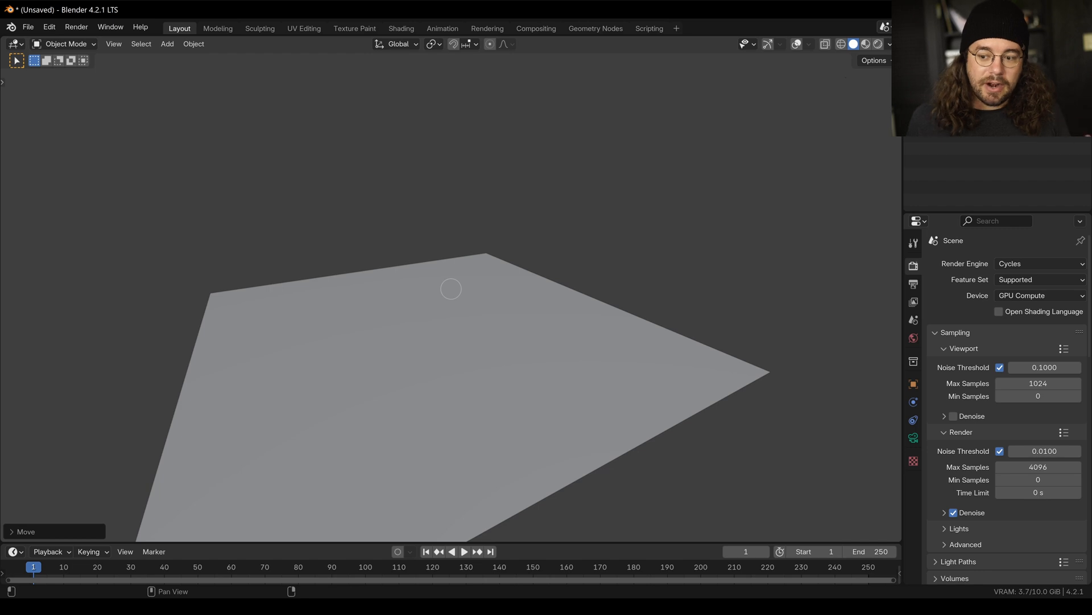
pyautogui.press('s')
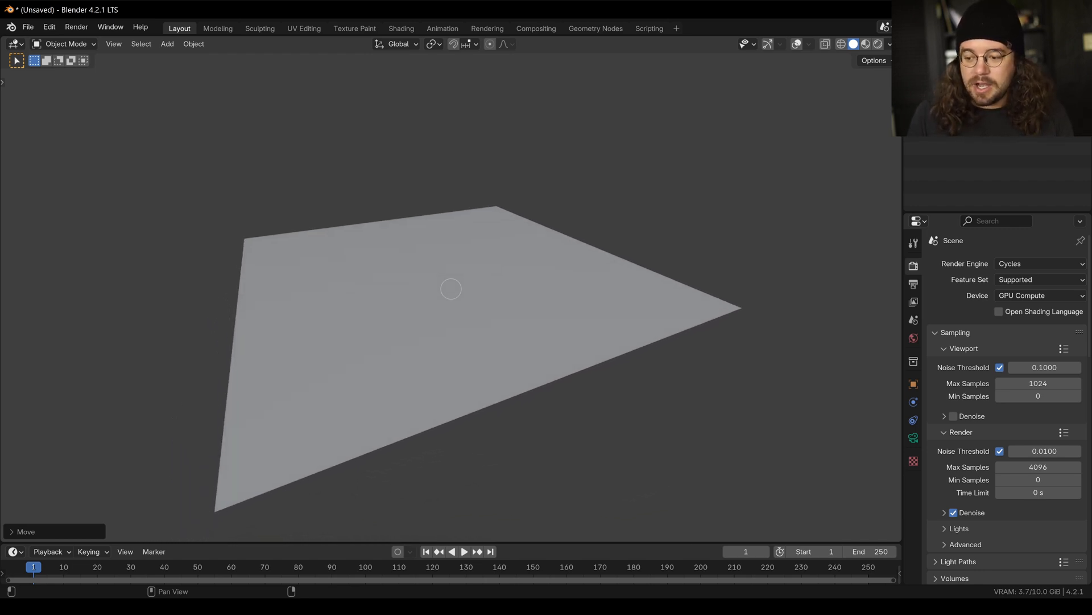
pyautogui.press('w')
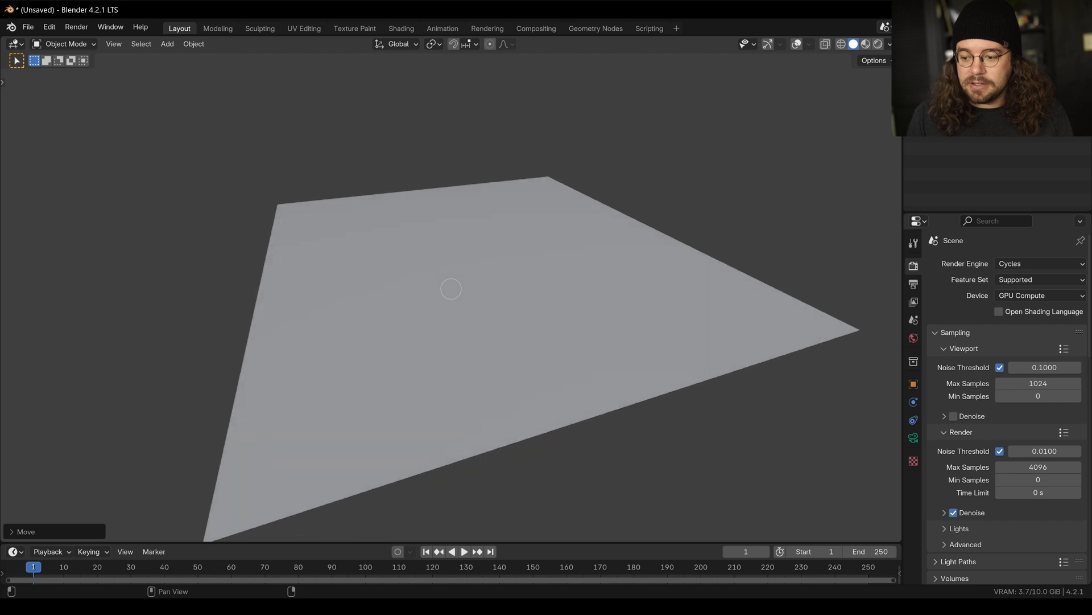
pyautogui.press('w')
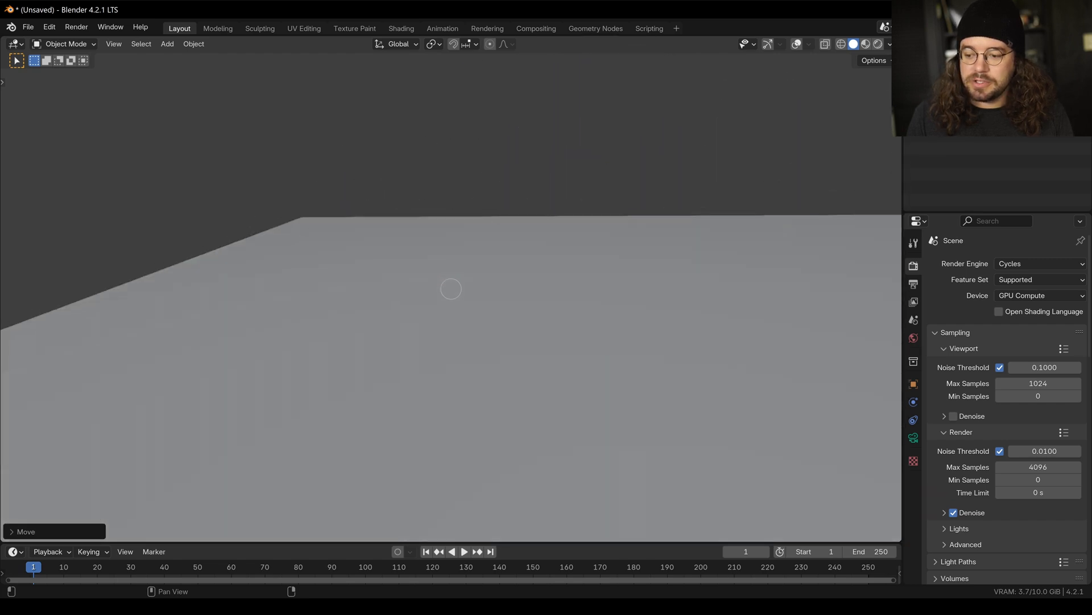
pyautogui.press('s')
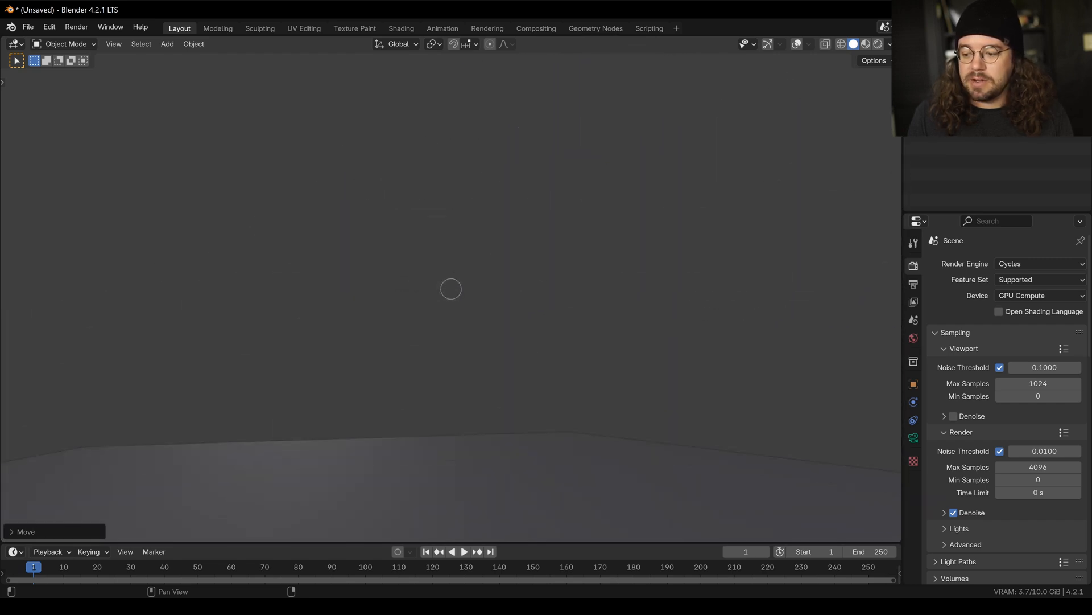
pyautogui.press('e')
pyautogui.press('q')
# Walk across the plane toward one of its corners, and end the OmniStep session
pyautogui.press('v')
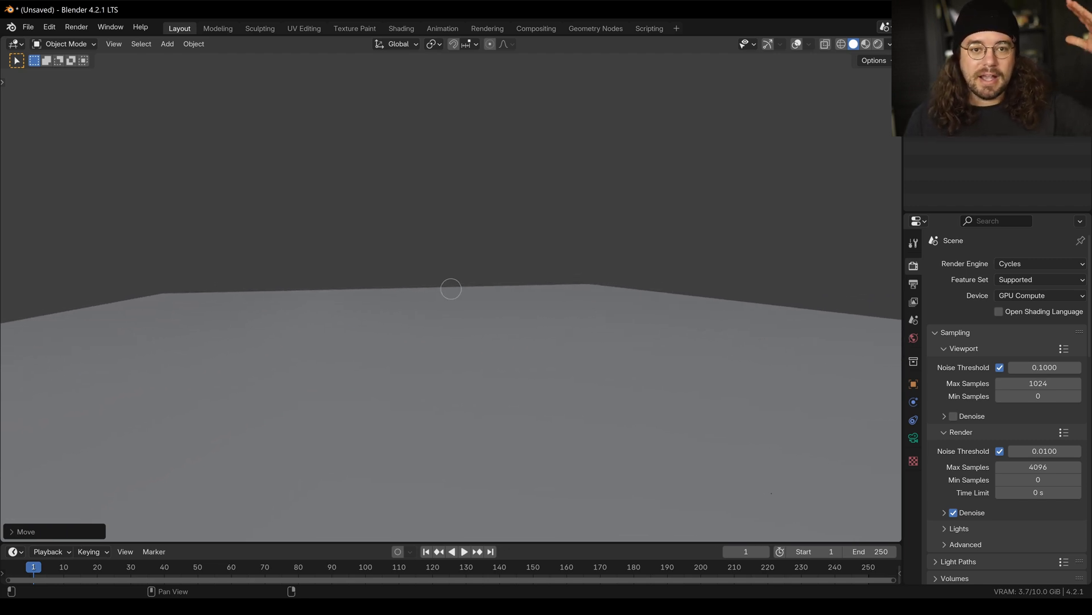
pyautogui.press('v')
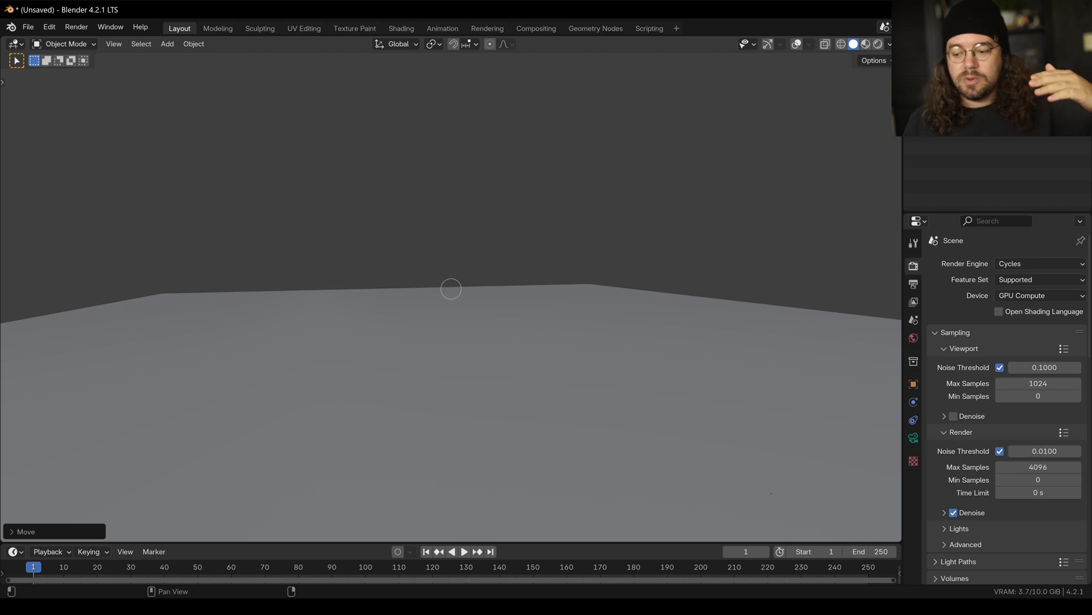
pyautogui.press('w')
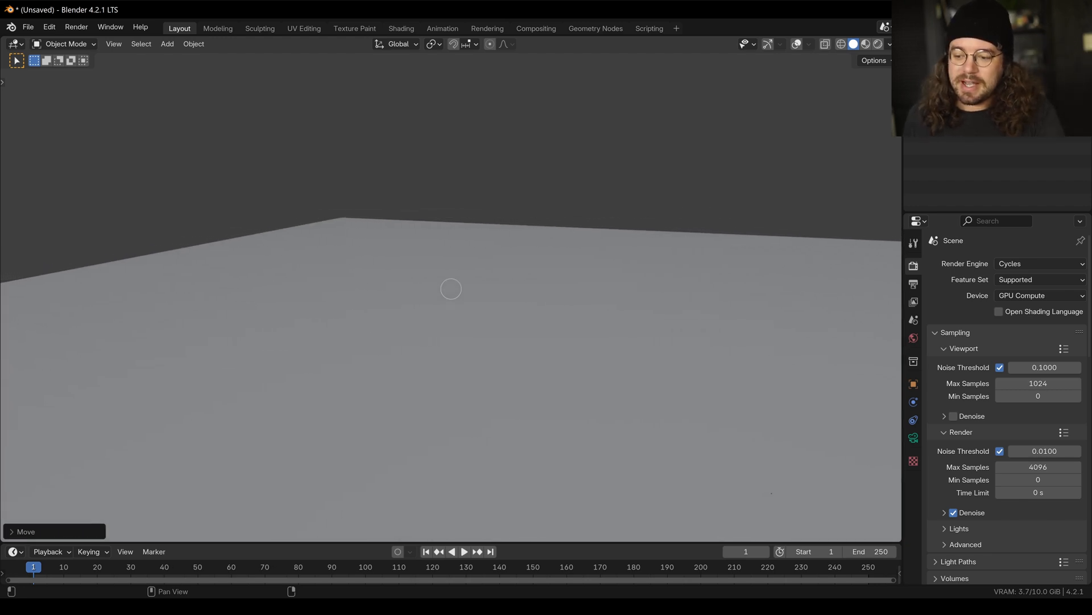
pyautogui.press('w')
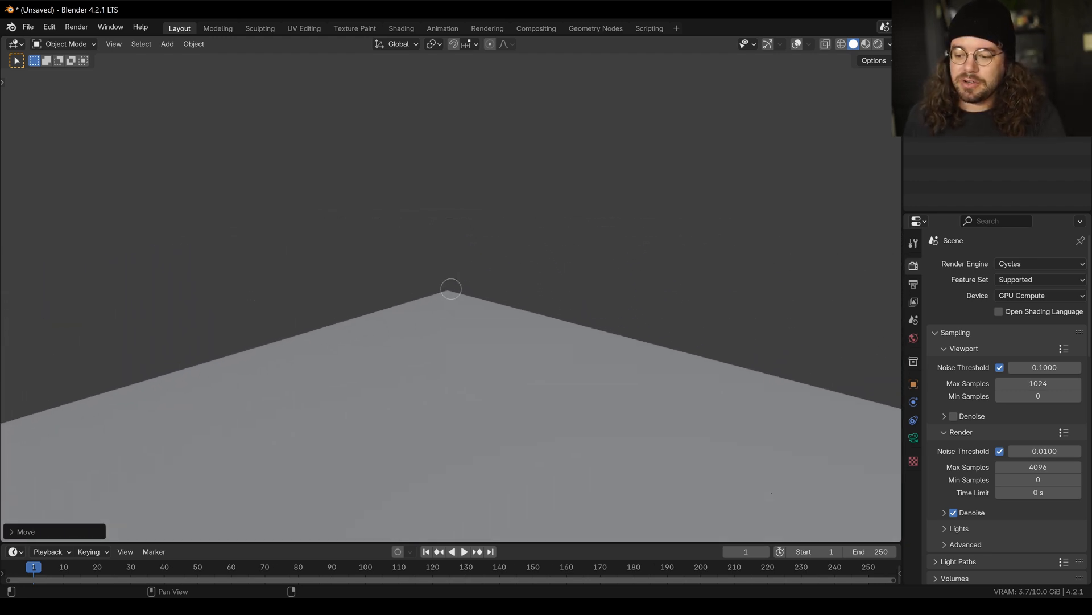
pyautogui.press('v')
pyautogui.press('v')
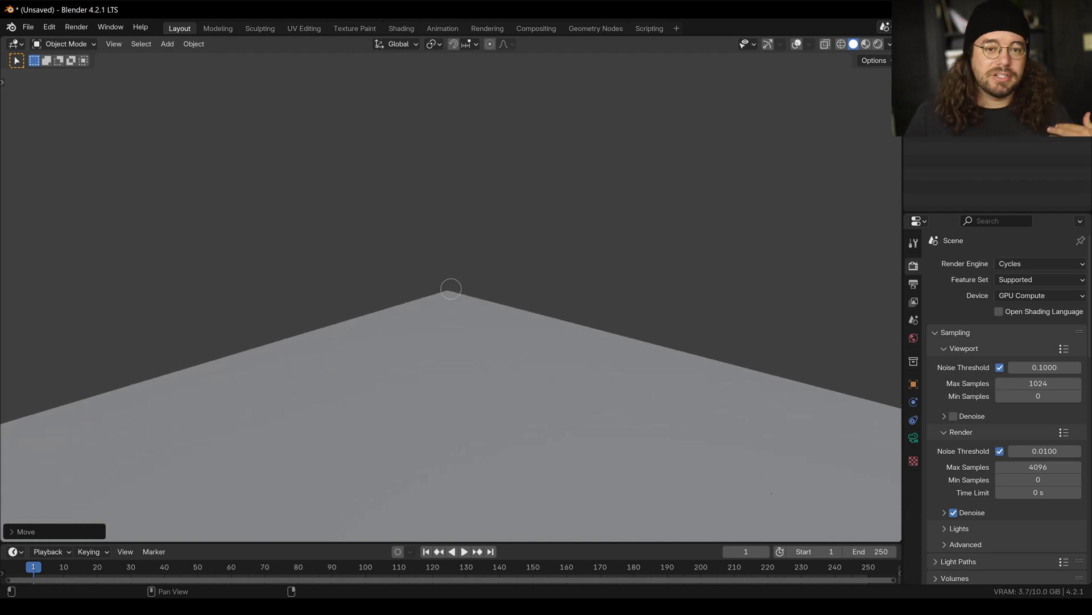
pyautogui.press('Escape')
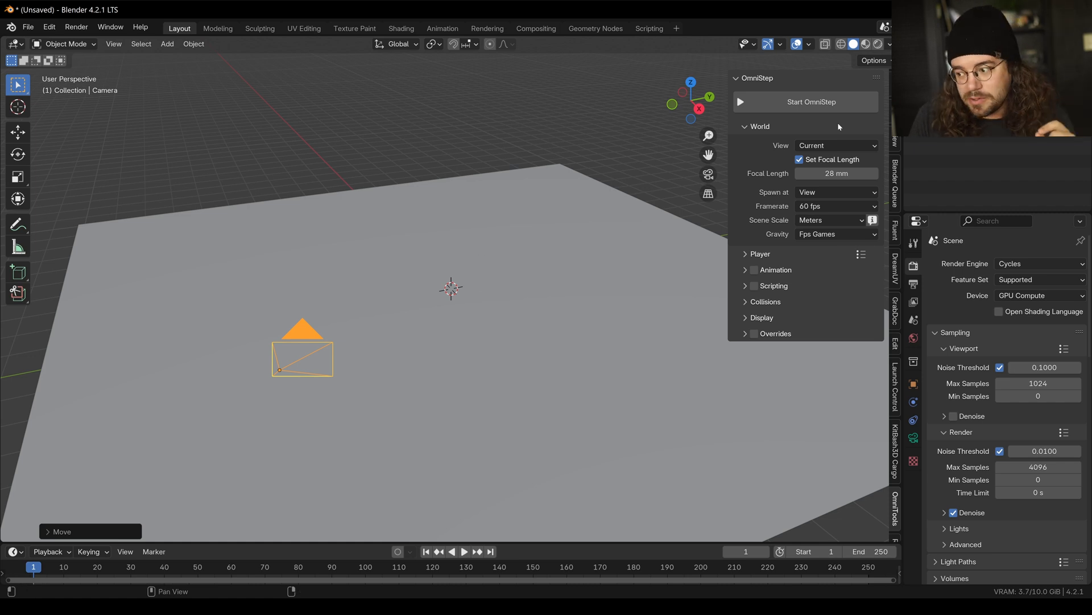
# Set OmniStep's View to Active Camera and briefly run a session from the camera
pyautogui.click(839, 146)
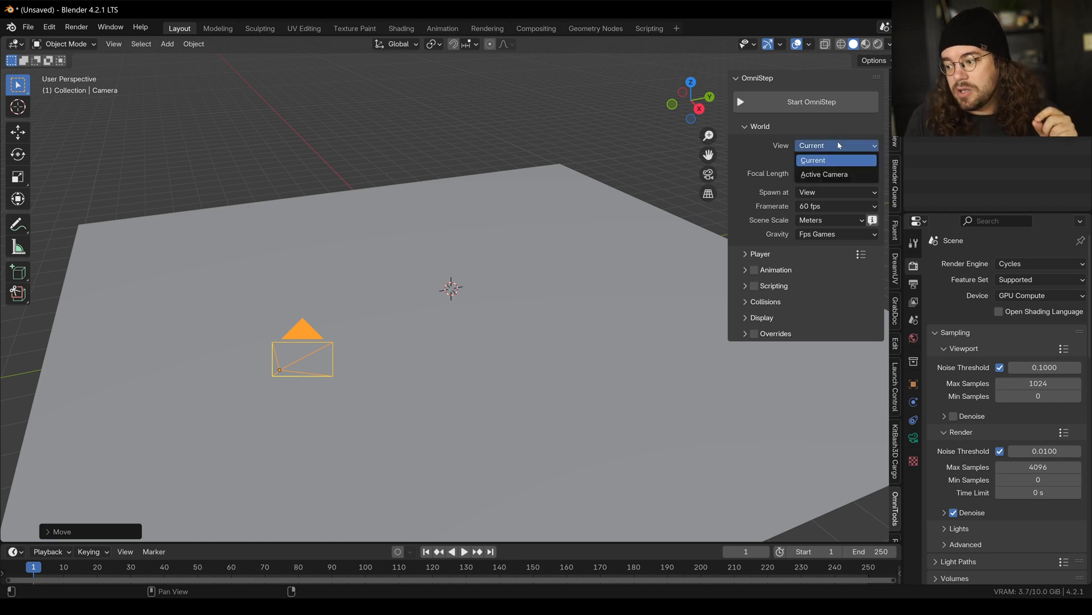
pyautogui.click(836, 174)
pyautogui.click(808, 102)
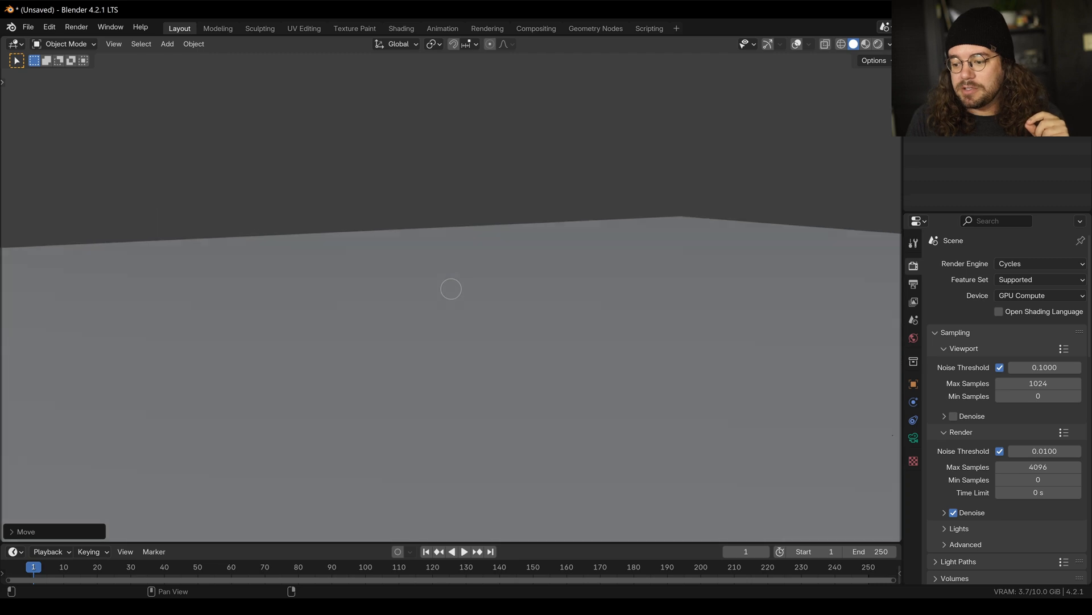
pyautogui.press('Escape')
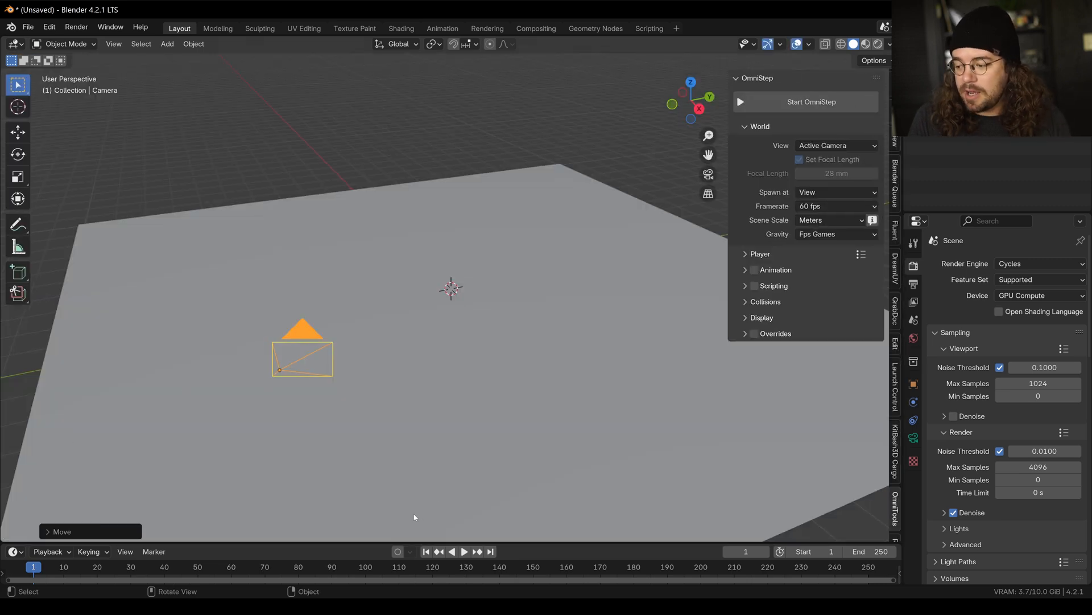
# Set the camera's focal length to 28 mm in its lens settings
pyautogui.click(913, 438)
pyautogui.click(1029, 324)
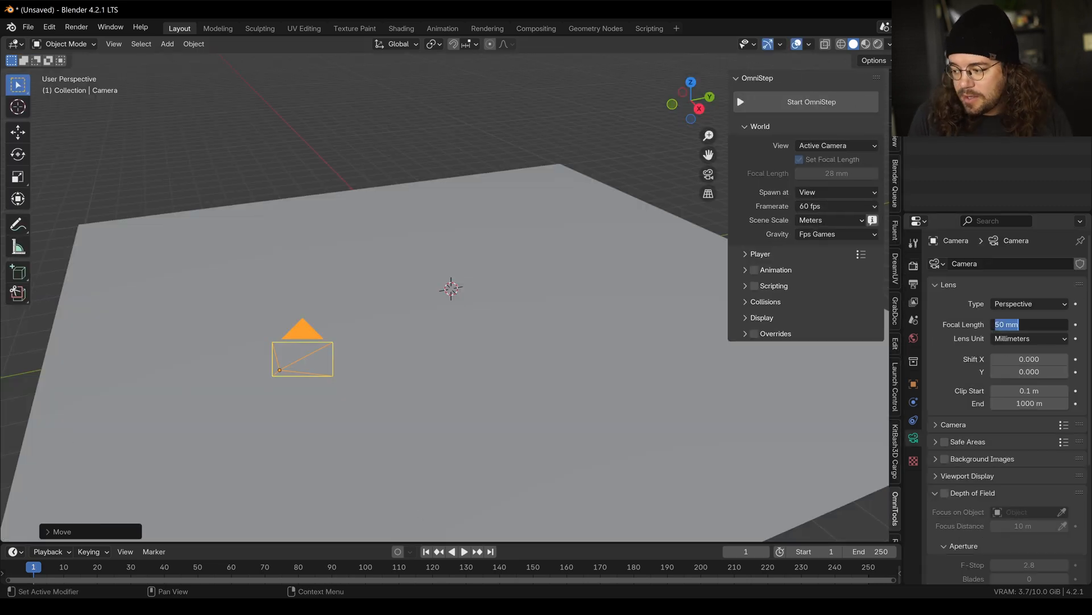
pyautogui.write('28')
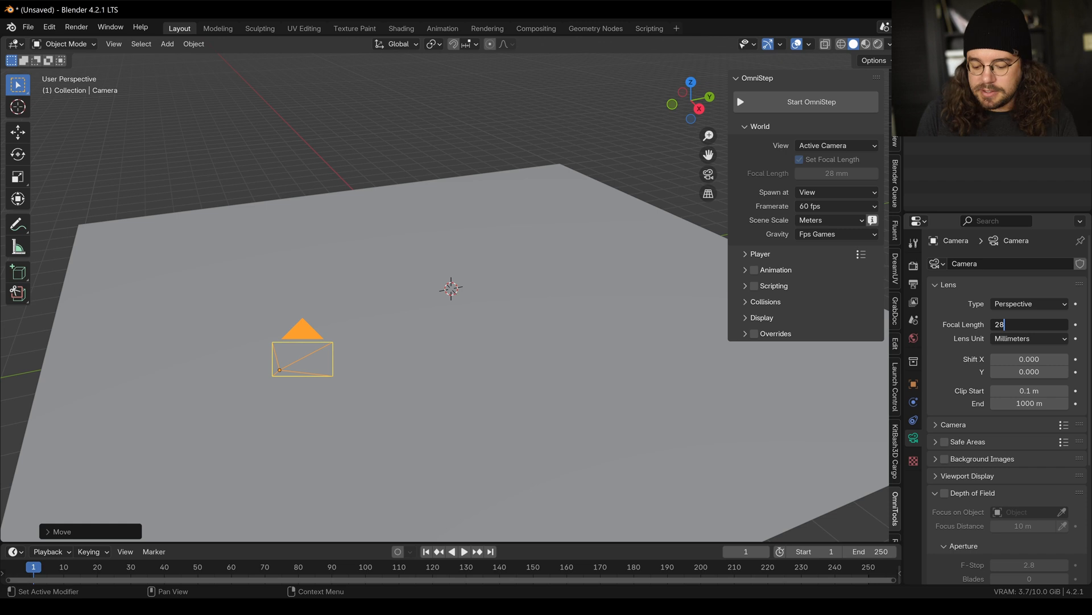
pyautogui.press('Return')
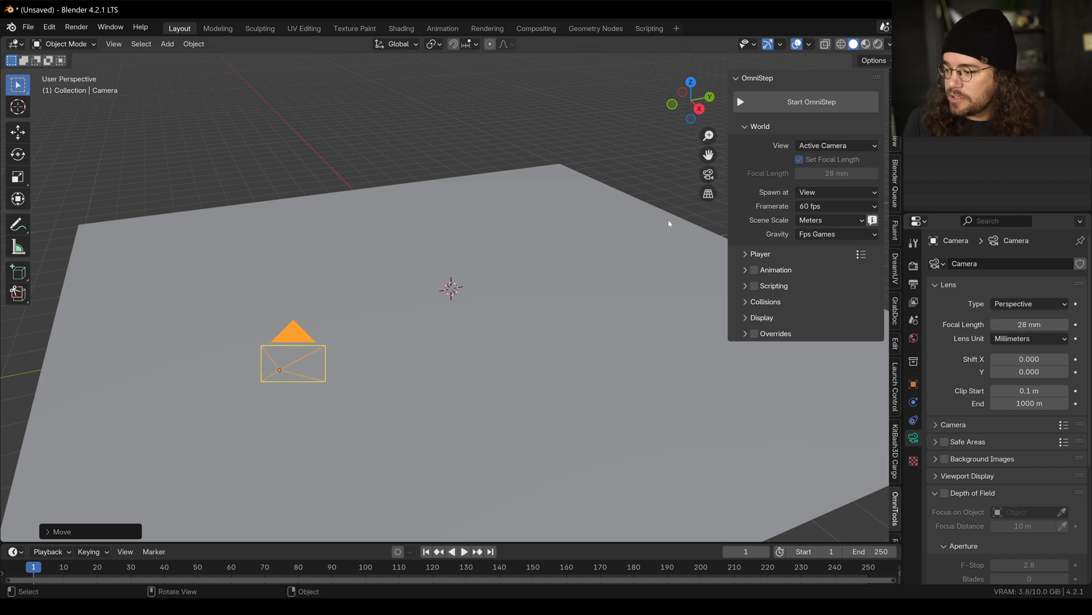
# Review OmniStep's Spawn at options, keeping View, and display the scene's output format and frame rate settings
pyautogui.click(848, 193)
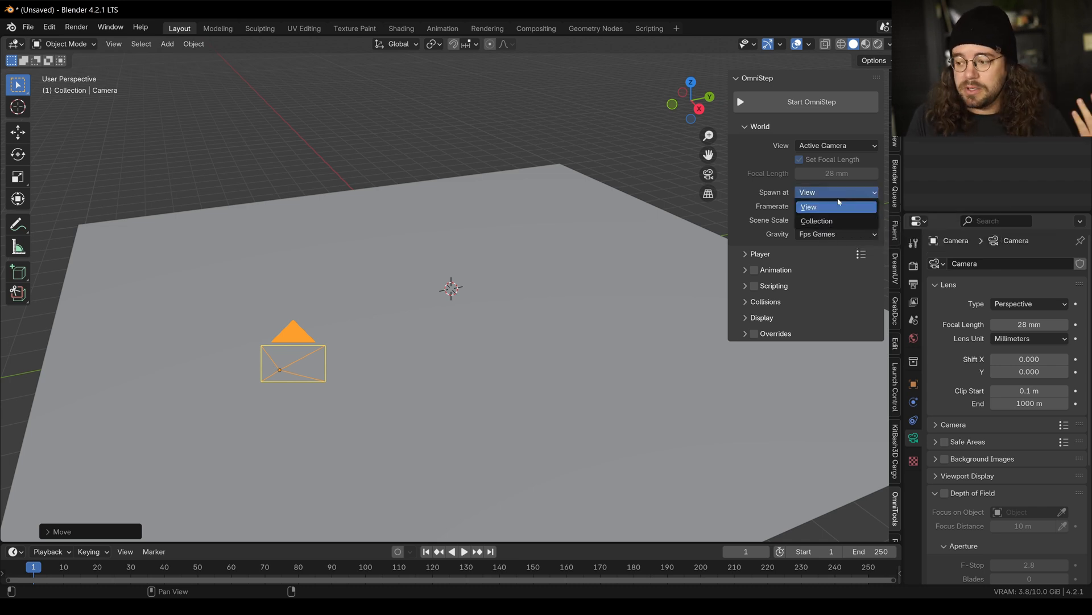
pyautogui.click(842, 195)
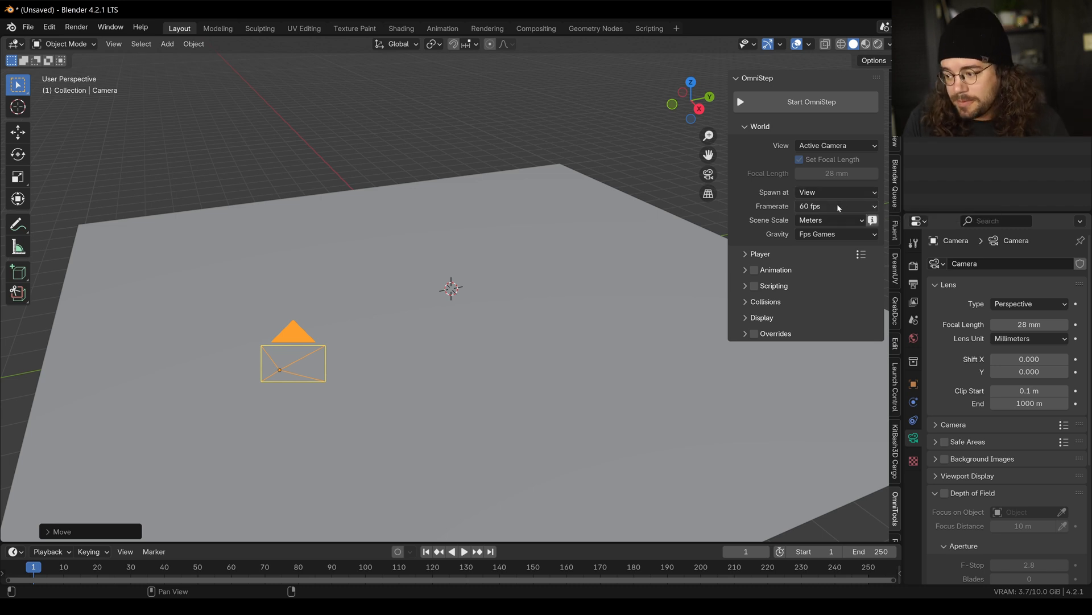
pyautogui.click(913, 284)
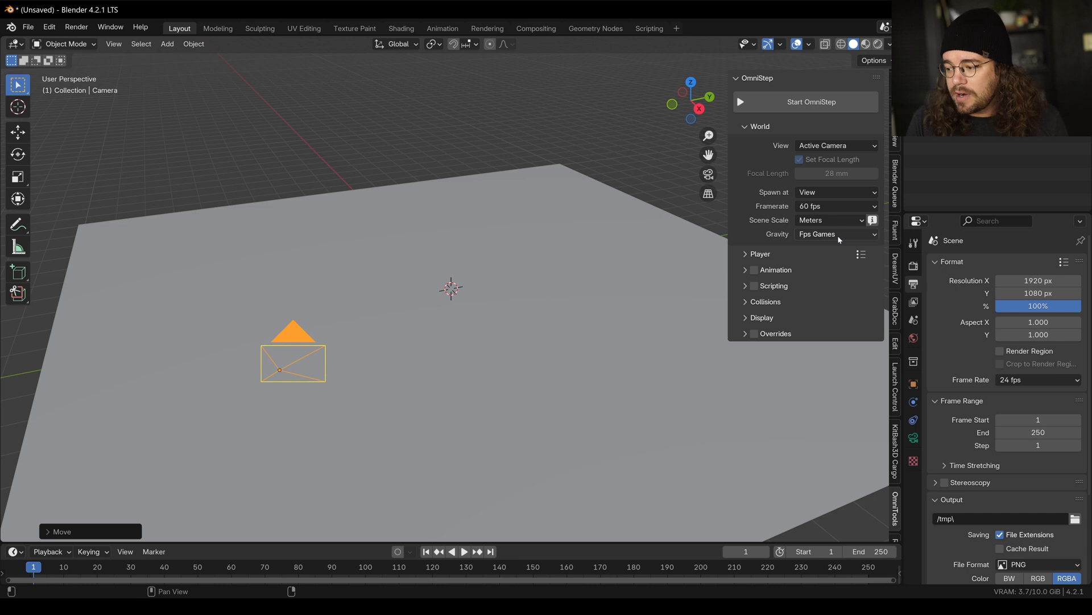
# Try a Custom gravity of 1.62 in OmniStep's World settings, and return Gravity to Fps Games
pyautogui.click(839, 237)
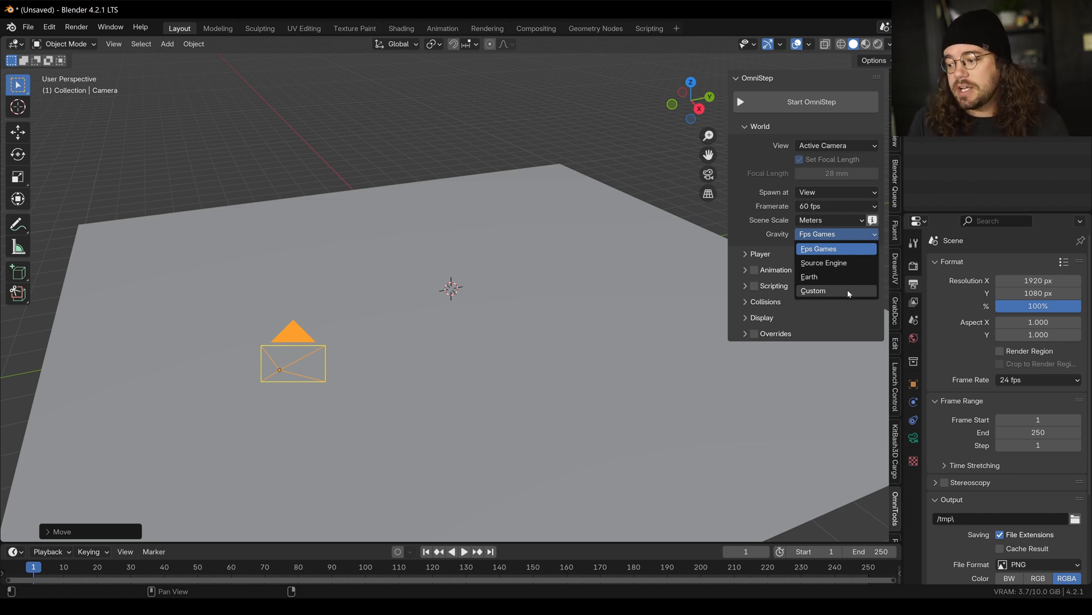
pyautogui.click(847, 291)
pyautogui.click(837, 248)
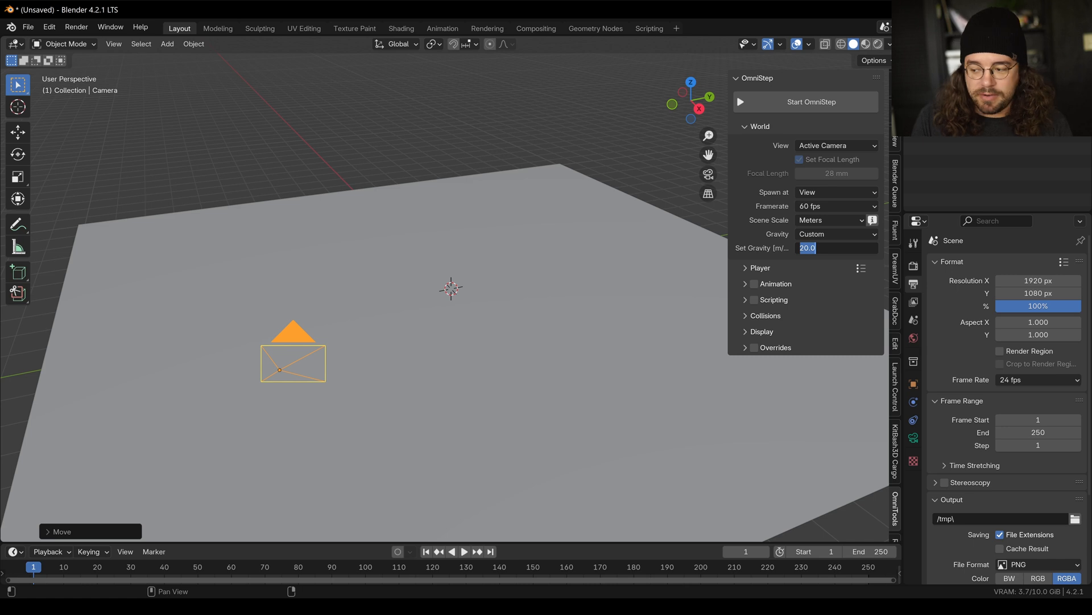
pyautogui.write('1.62')
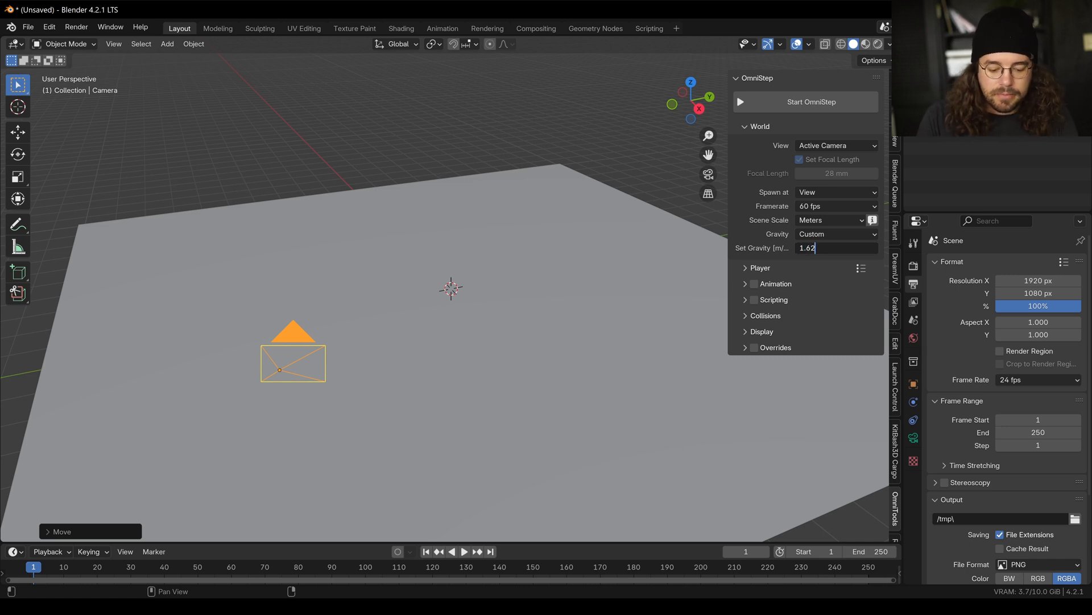
pyautogui.press('Return')
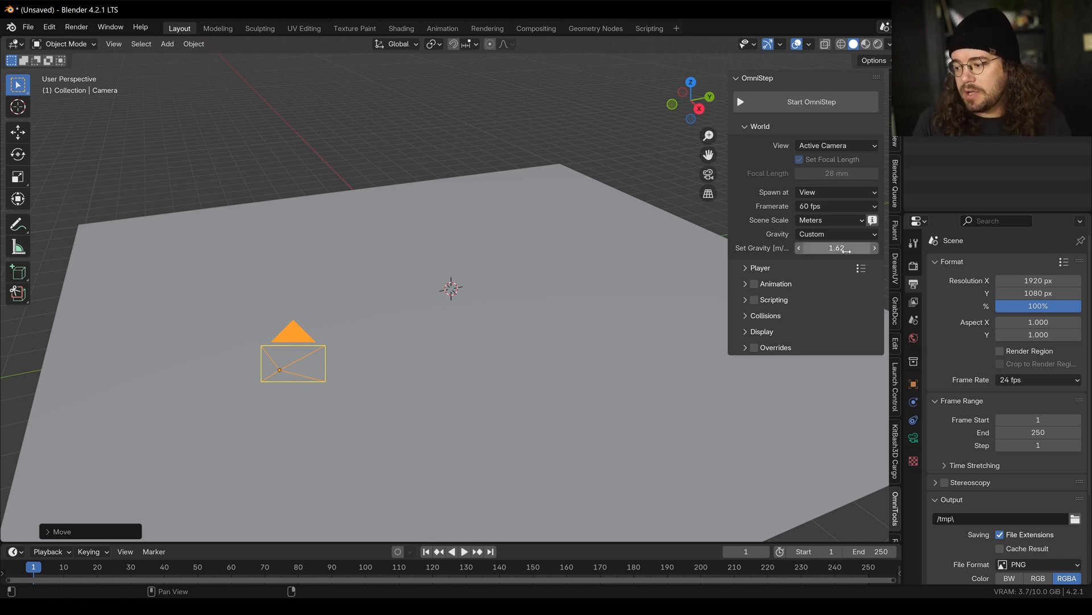
pyautogui.click(836, 234)
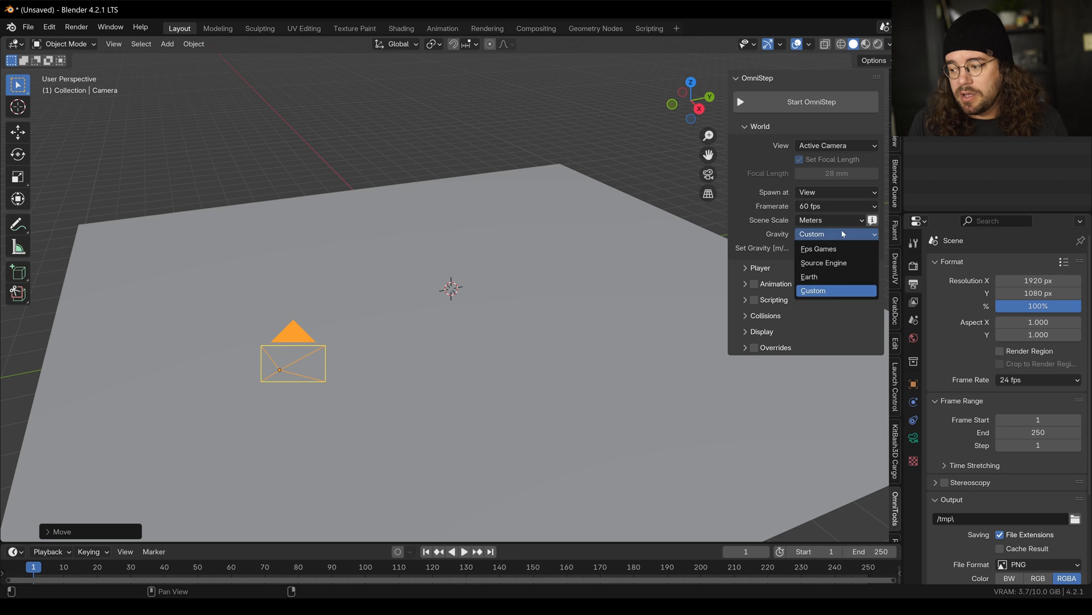
pyautogui.click(837, 250)
# Expand OmniStep's Player settings and view the Fly options, keeping Walk as the movement mode
pyautogui.click(746, 254)
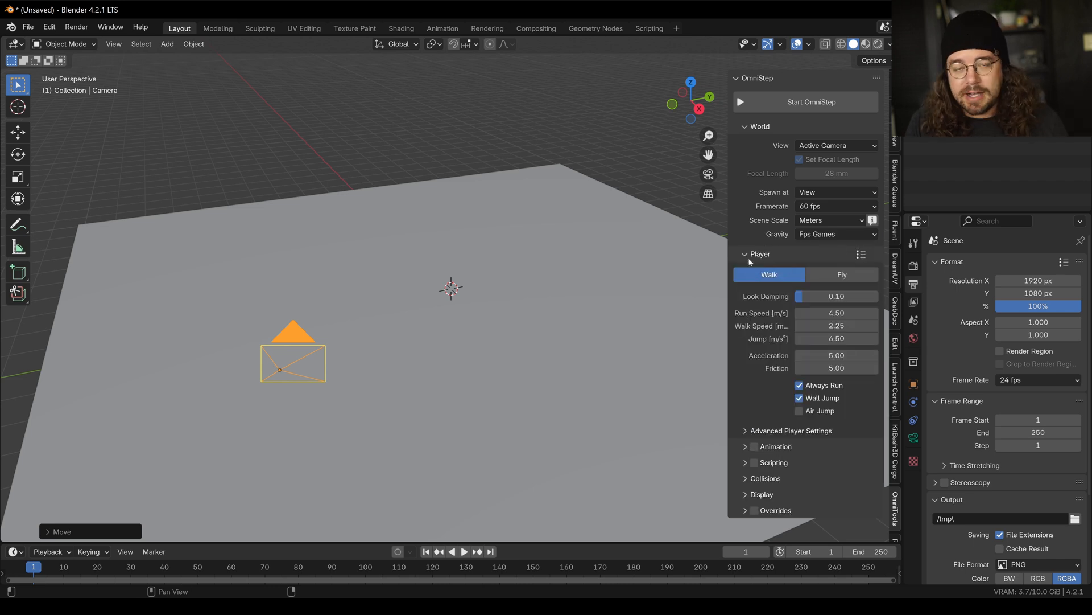
pyautogui.click(850, 279)
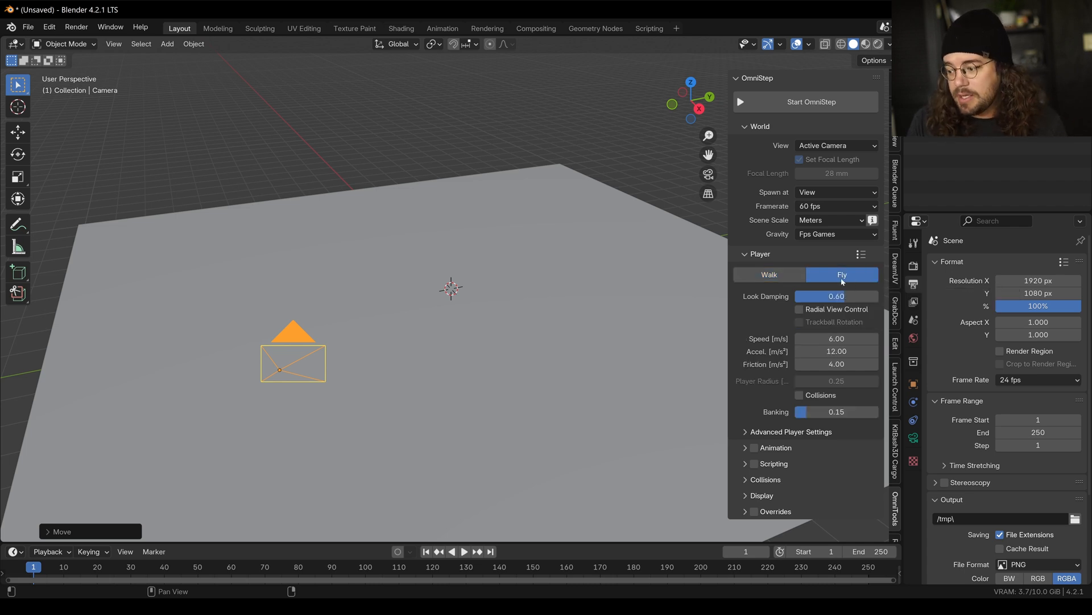
pyautogui.click(778, 278)
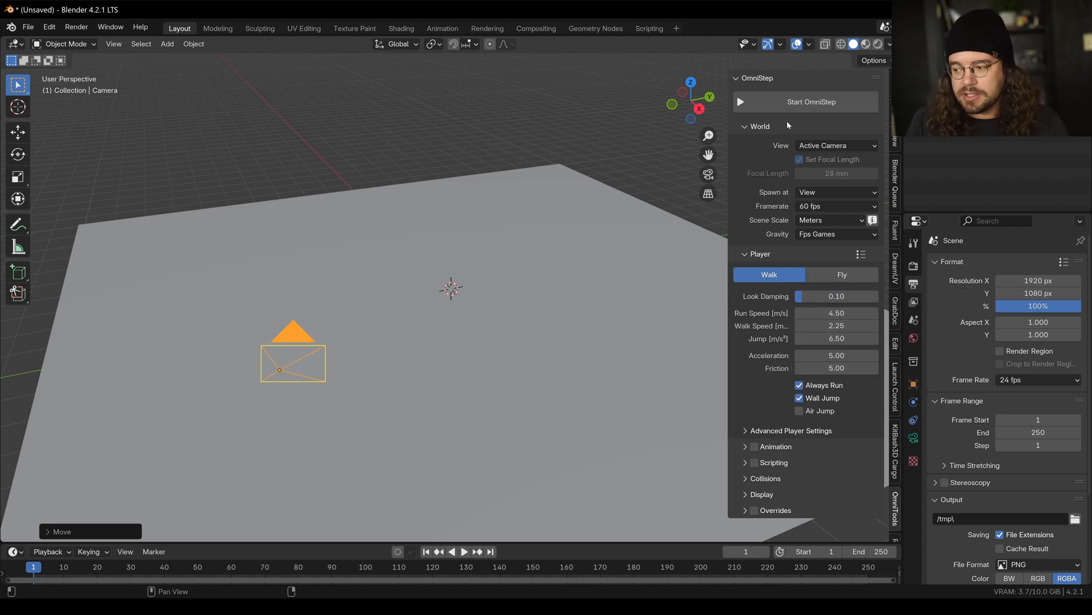
# Run an OmniStep session in fly mode, flying up, down, backward and forward above the plane, and end the session
pyautogui.click(791, 103)
pyautogui.press('f')
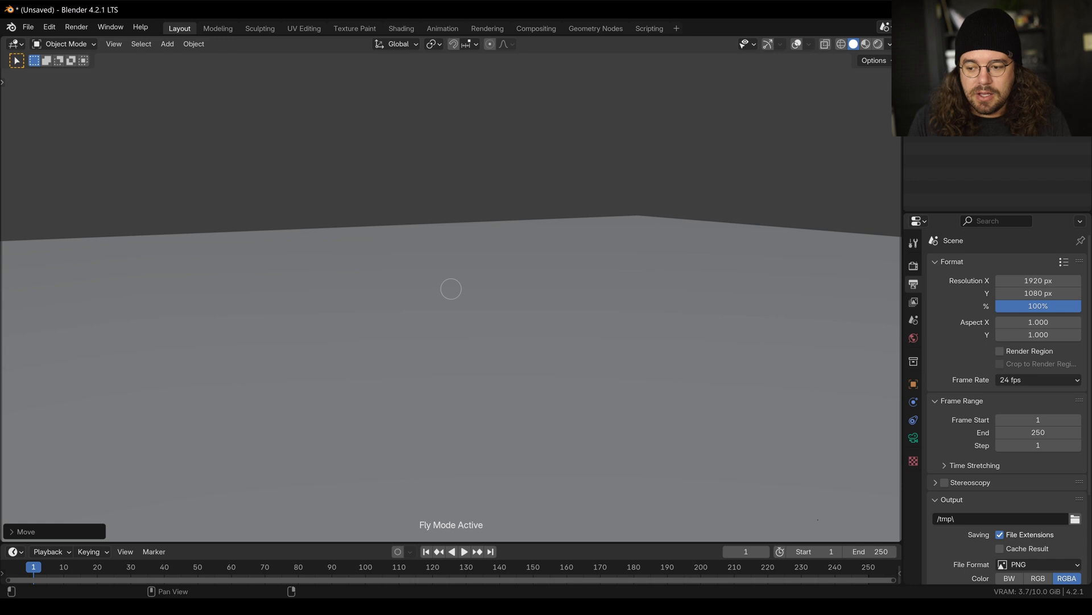
pyautogui.press('q')
pyautogui.press('e')
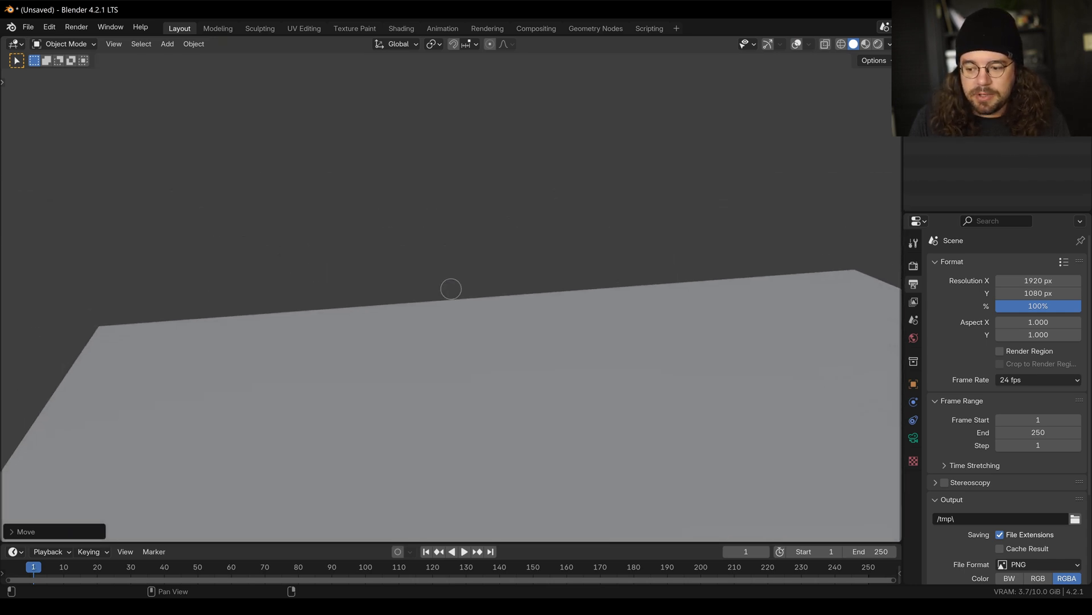
pyautogui.press('s')
pyautogui.press('s')
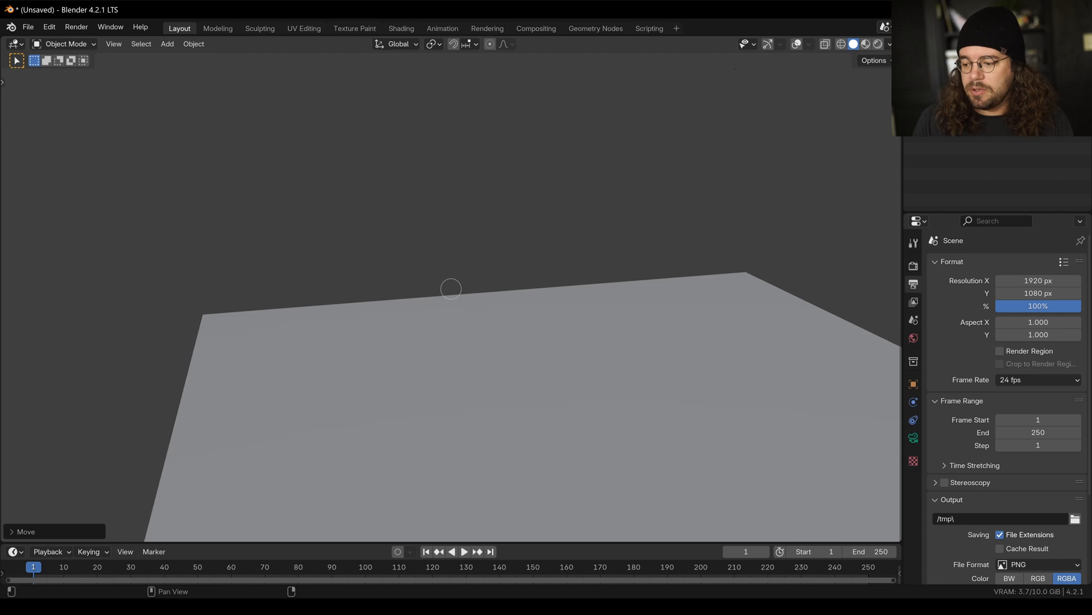
pyautogui.press('w')
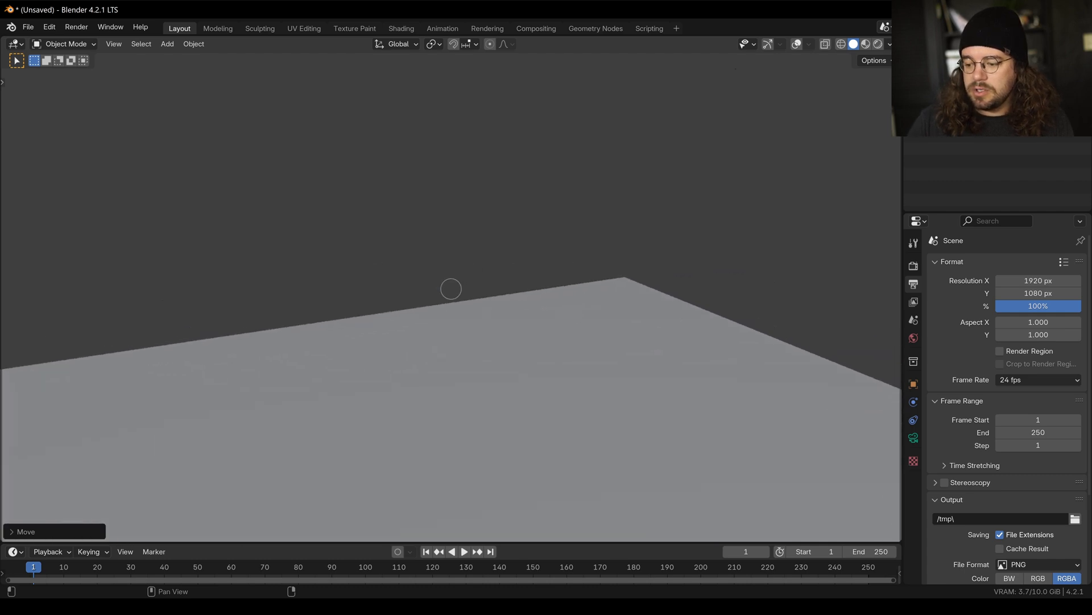
pyautogui.press('e')
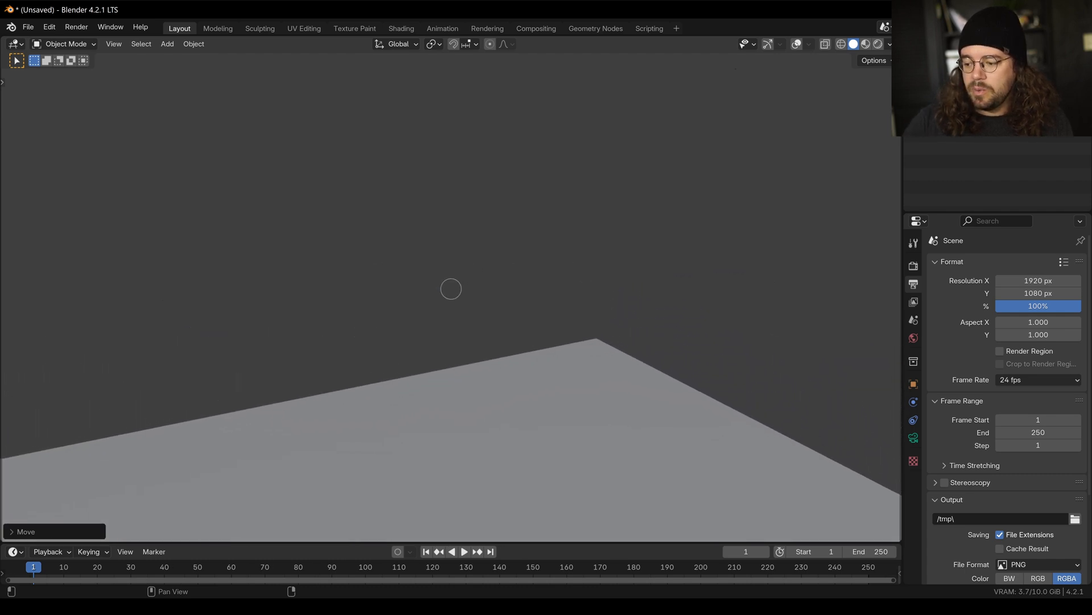
pyautogui.press('q')
pyautogui.press('Escape')
# Switch the player to Fly with Radial View Control enabled, and test the steering in a session
pyautogui.click(842, 276)
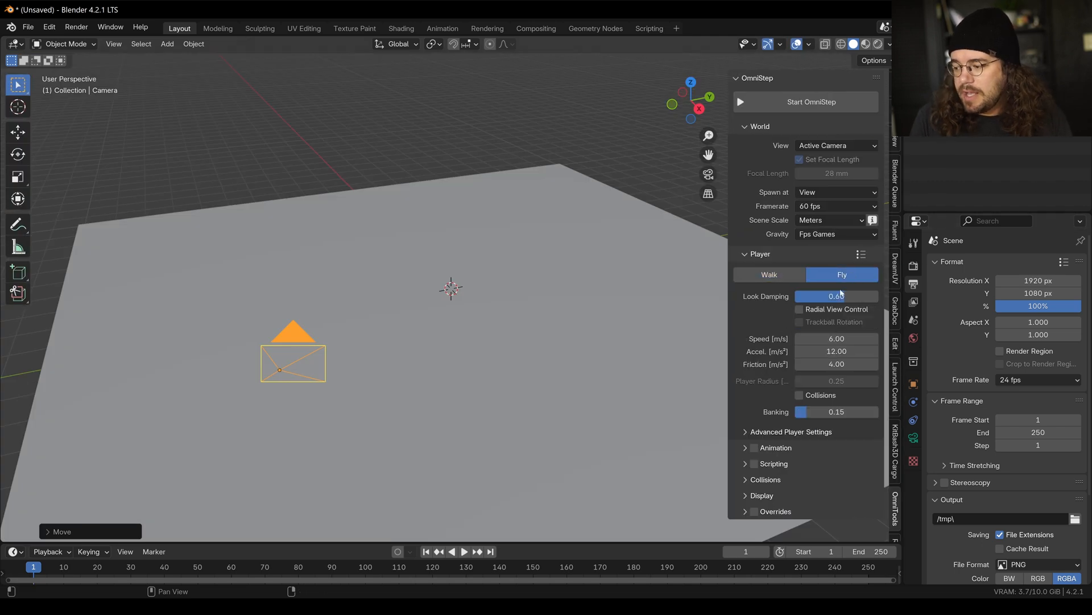
pyautogui.click(799, 309)
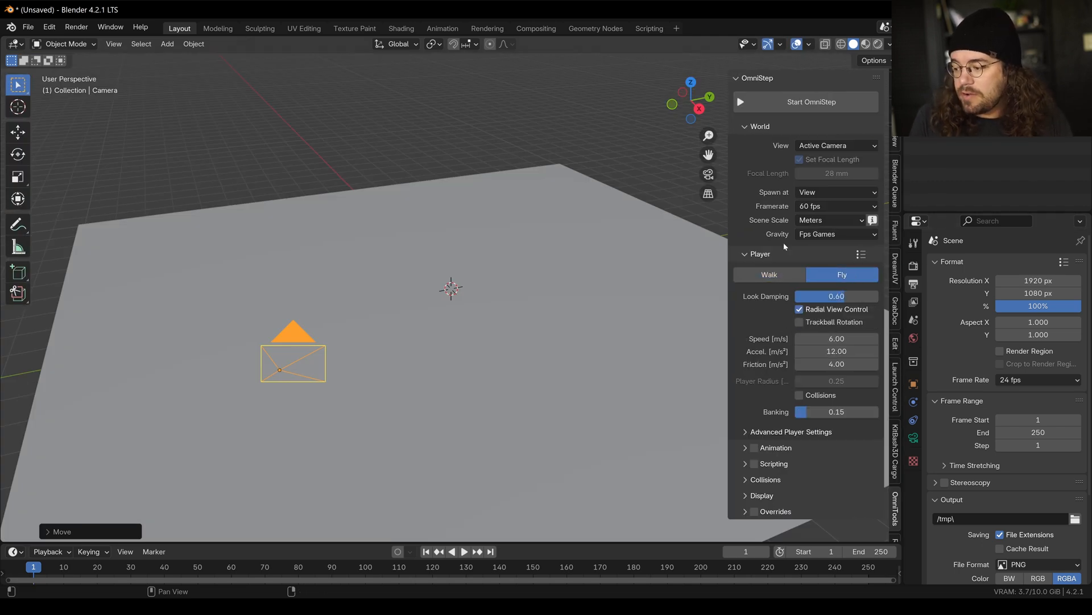
pyautogui.click(794, 112)
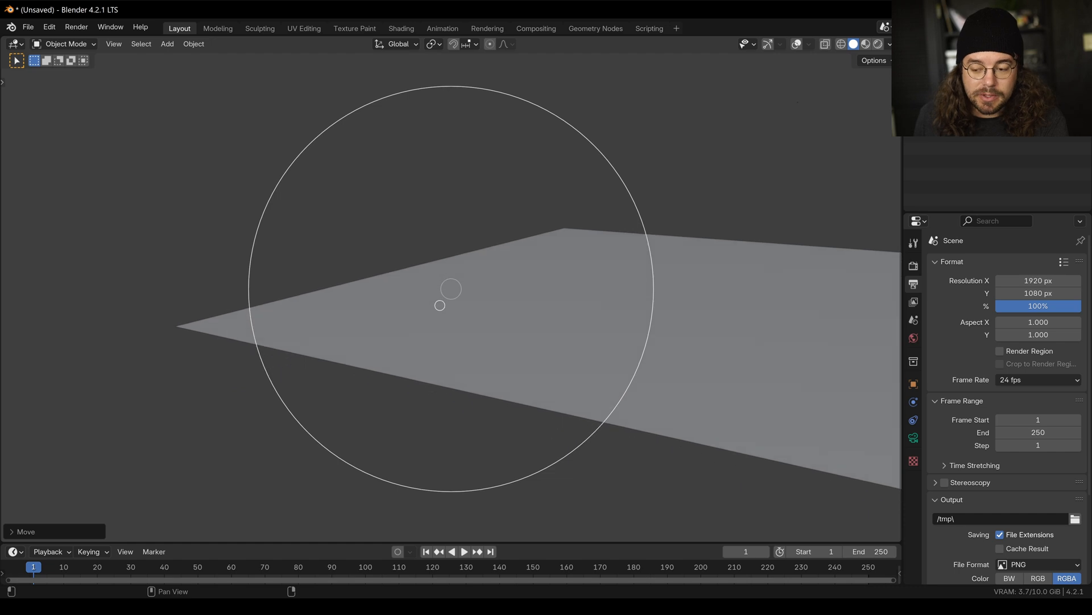
pyautogui.press('Escape')
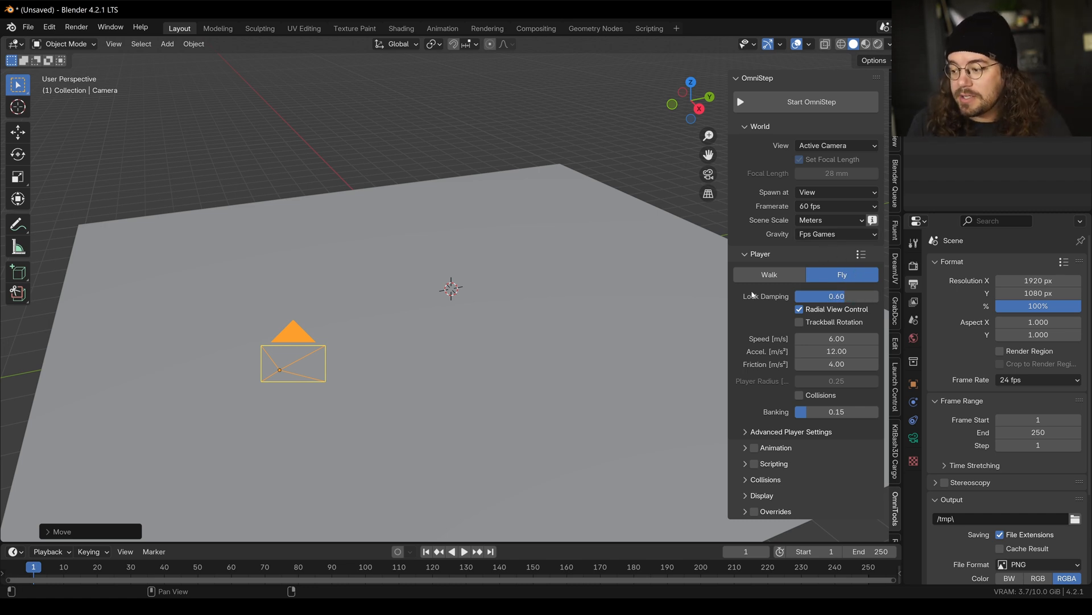
# Switch the player to Walk and test a Look Damping of 0.70 in a session
pyautogui.click(774, 276)
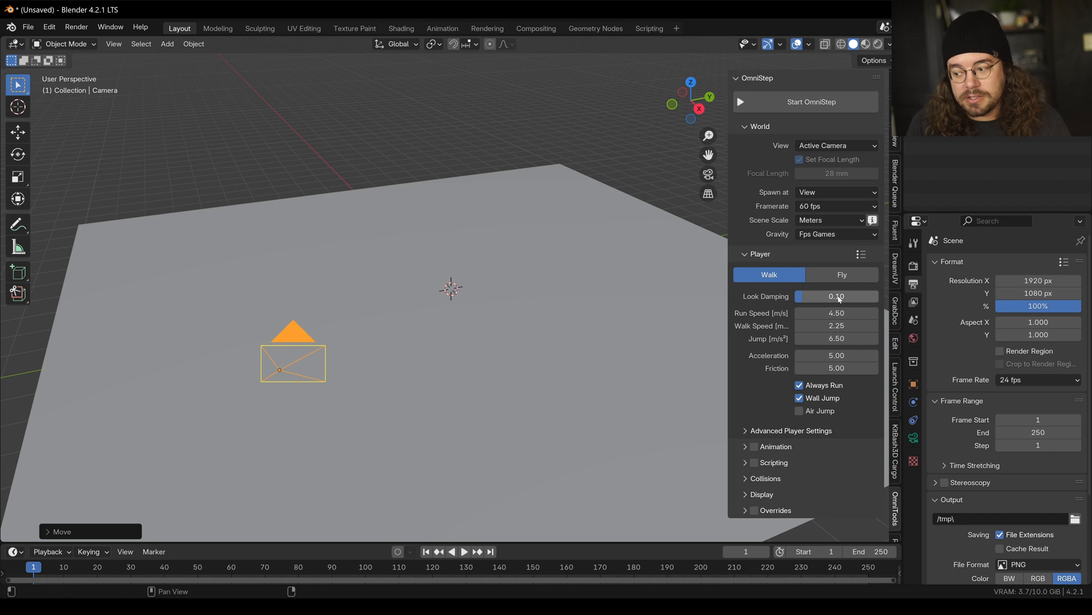
pyautogui.moveTo(839, 297); pyautogui.dragTo(888, 297)
pyautogui.click(802, 79)
pyautogui.click(806, 78)
pyautogui.click(812, 101)
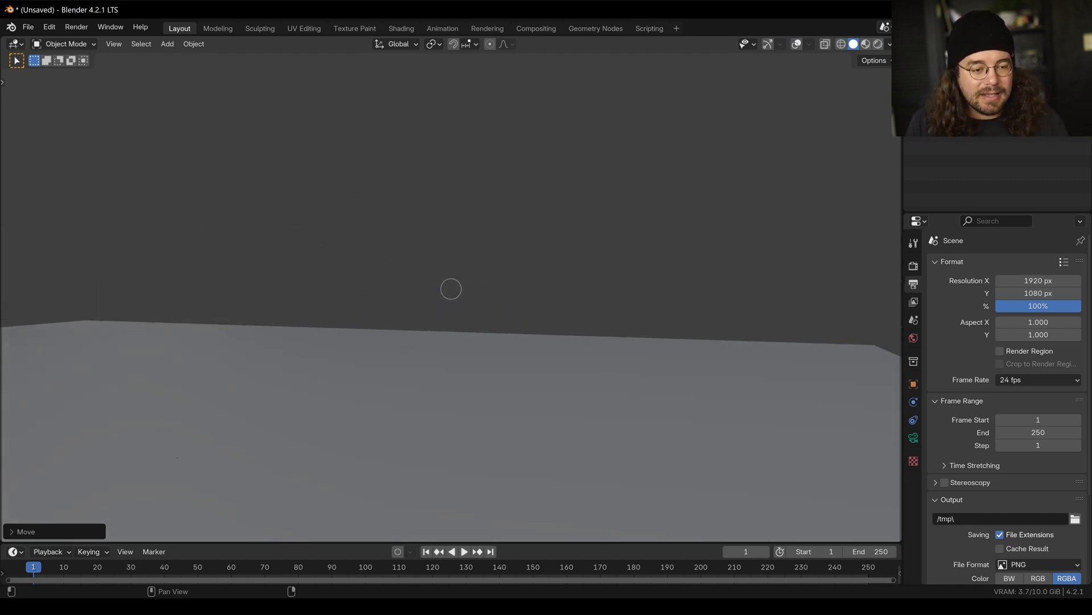
pyautogui.press('Escape')
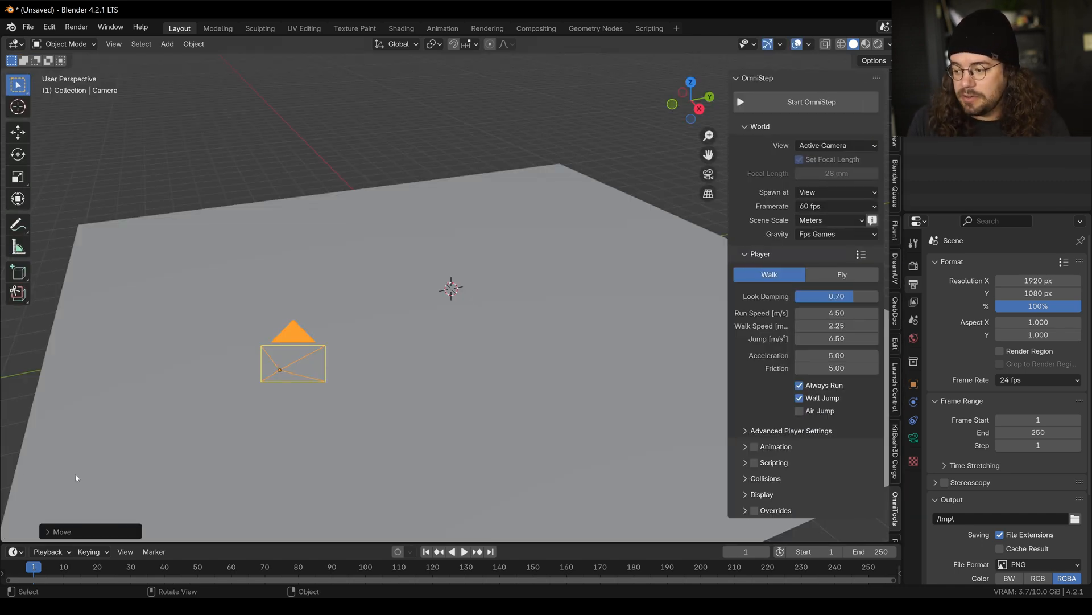
# Set Walk's Look Damping to 0.1 and check the Fly mode, keeping Walk selected
pyautogui.click(840, 297)
pyautogui.write('0.1')
pyautogui.press('Return')
pyautogui.click(841, 274)
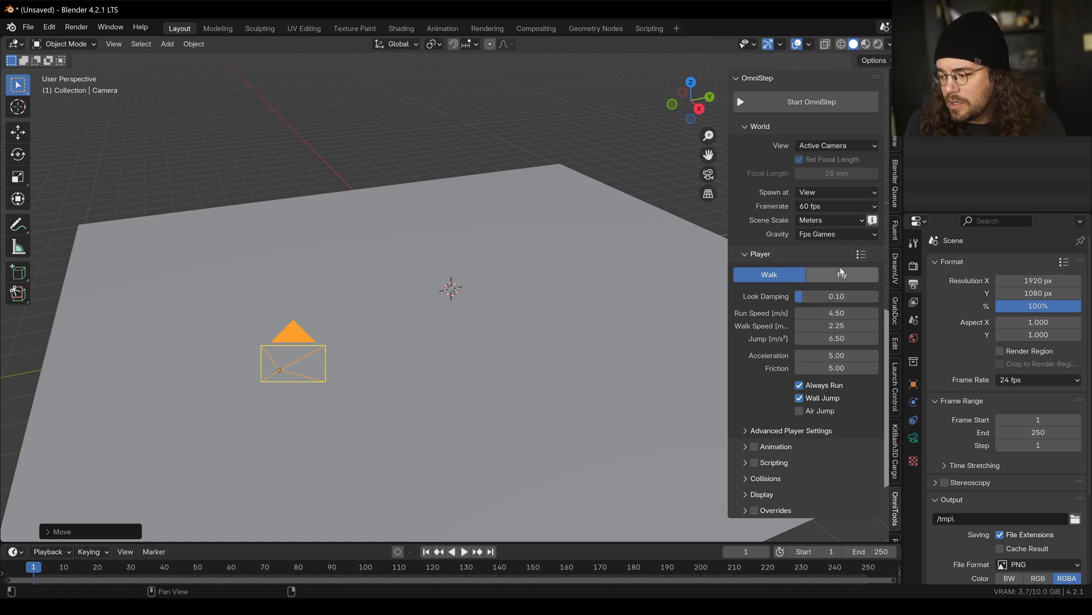
pyautogui.click(774, 275)
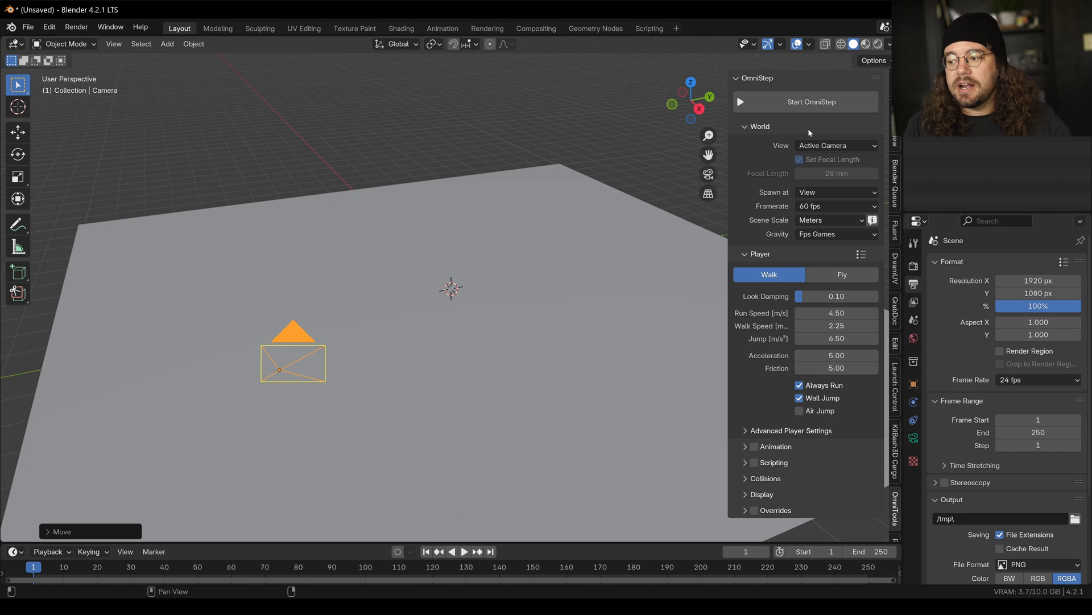
# Turn off Always Run for the player, testing a session before and after the change
pyautogui.click(805, 102)
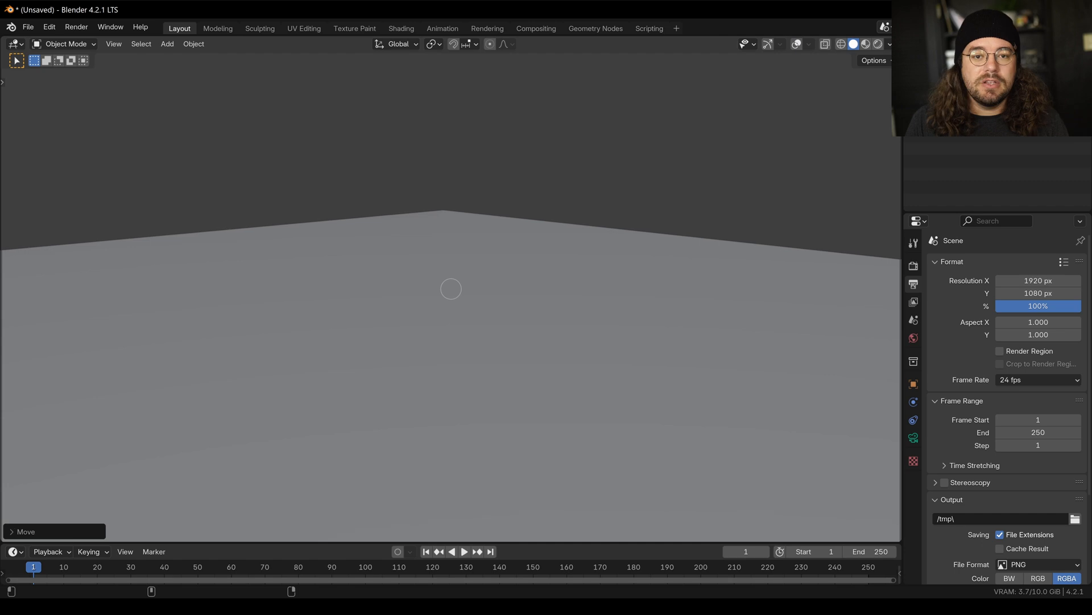
pyautogui.press('Escape')
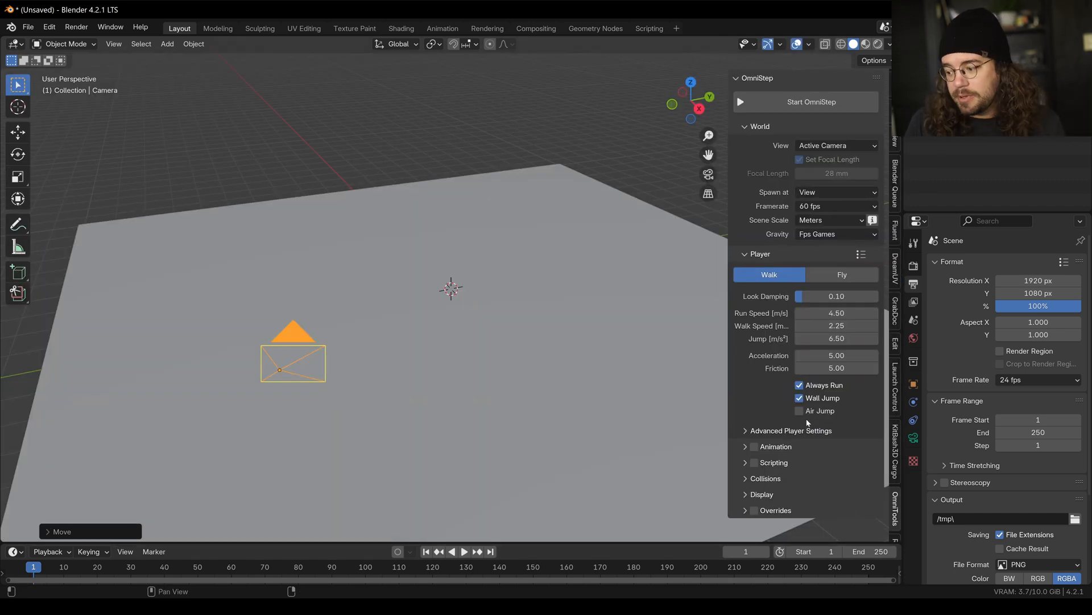
pyautogui.click(800, 386)
pyautogui.click(819, 102)
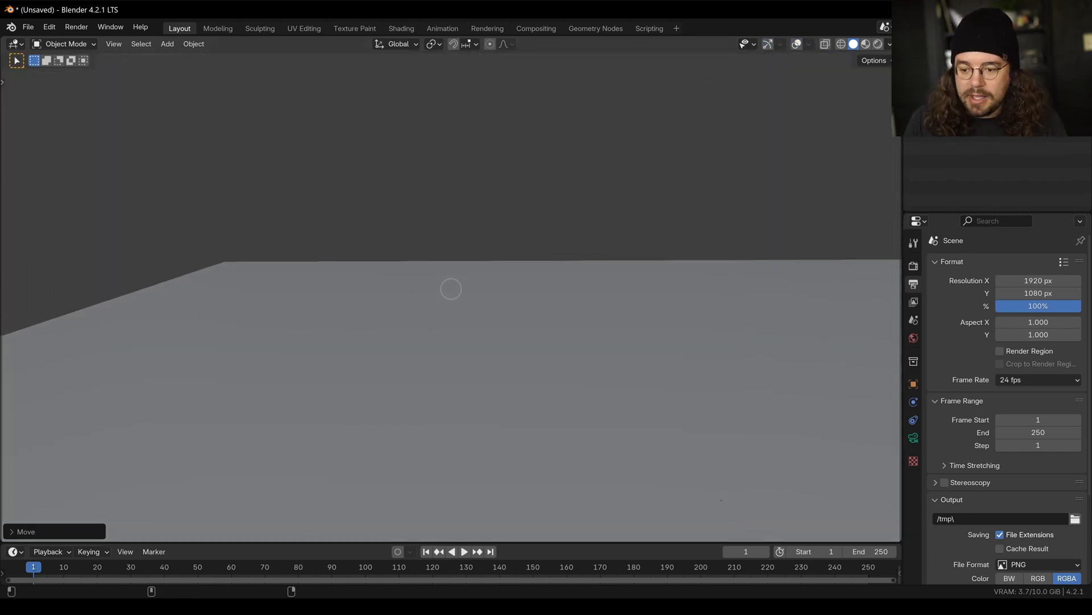
pyautogui.press('Escape')
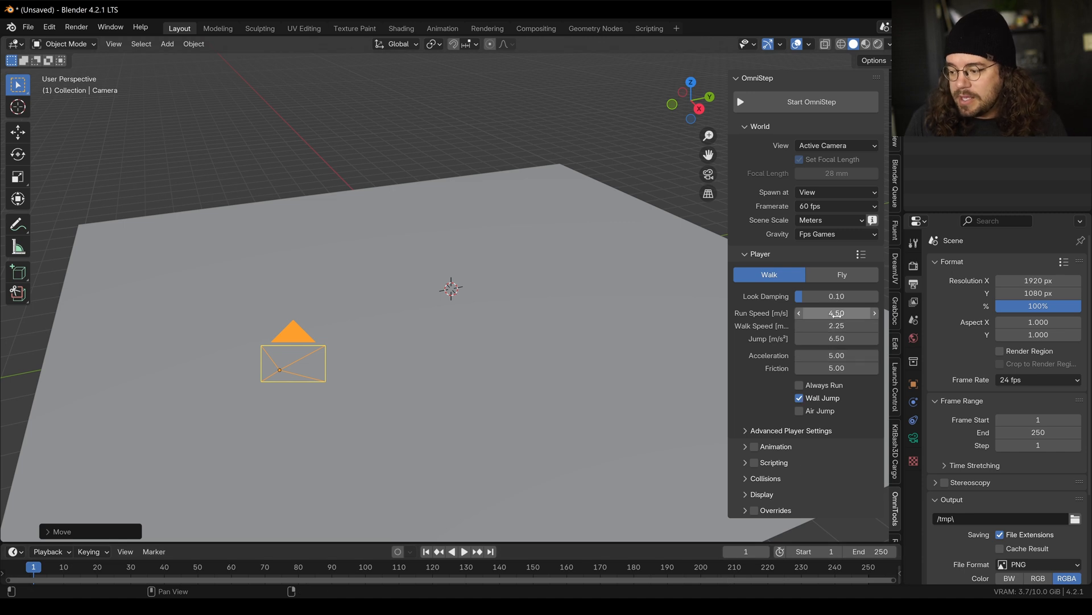
# Try sprinting in a session with Run Speed at 22.80 m/s, and reset Run Speed to 4.5 m/s
pyautogui.click(812, 102)
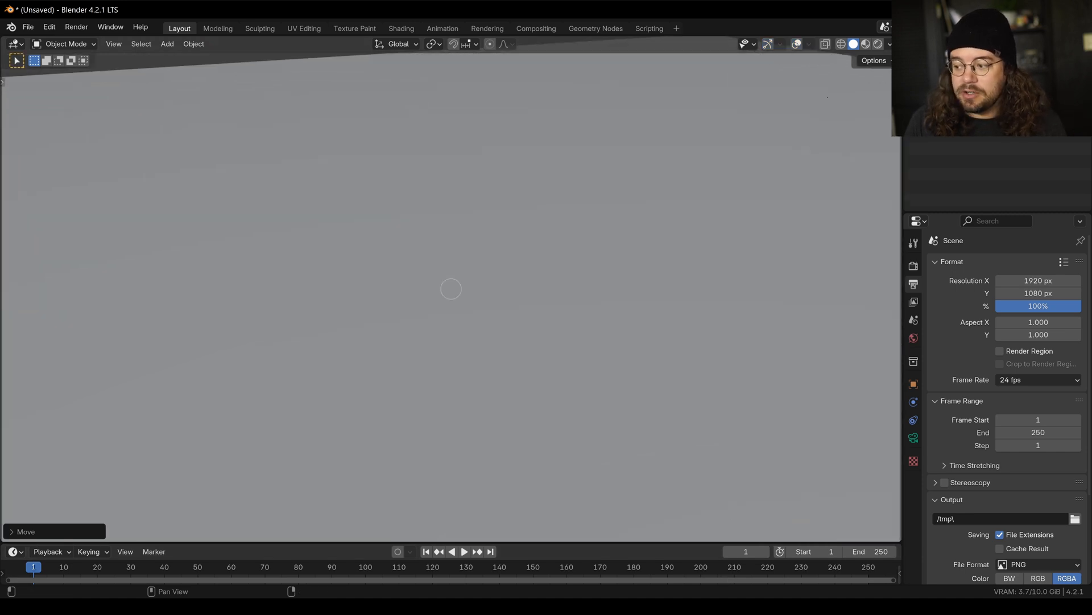
pyautogui.hotkey('shift', 'w')
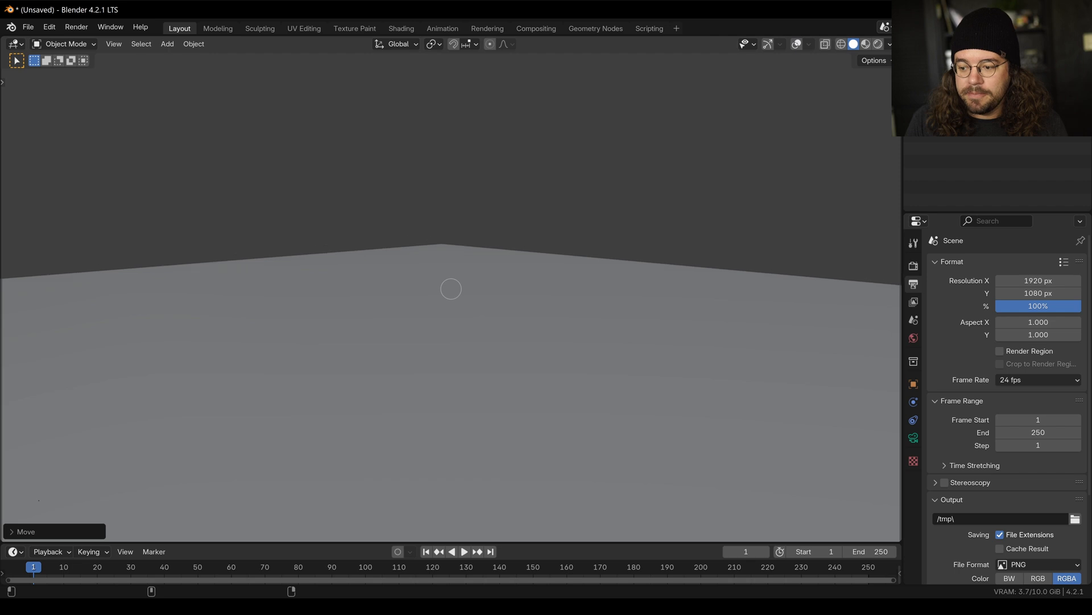
pyautogui.press('Escape')
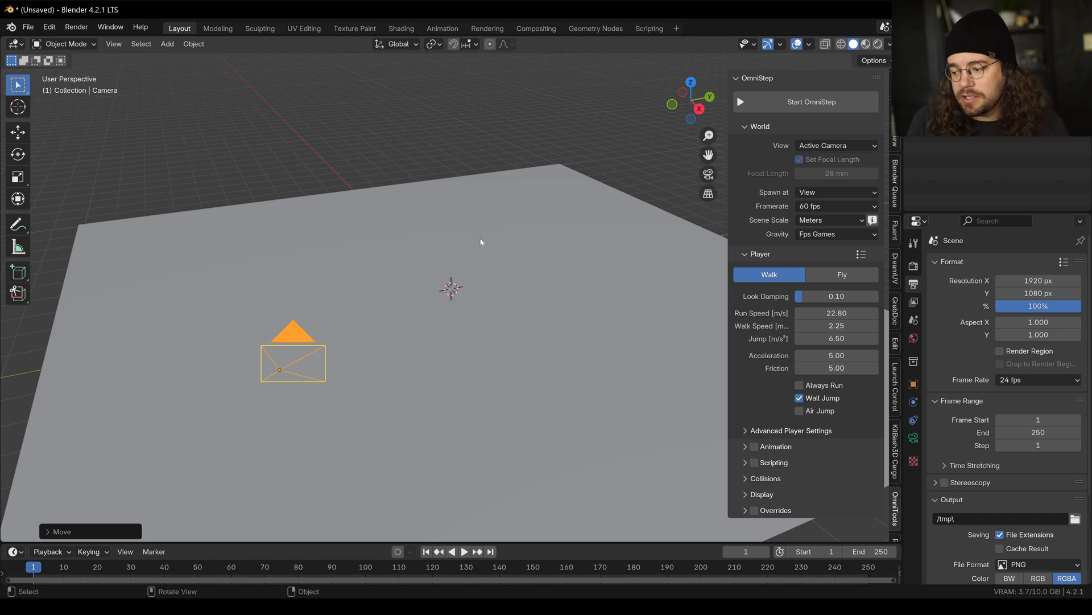
pyautogui.click(853, 313)
pyautogui.write('4.5')
pyautogui.press('Return')
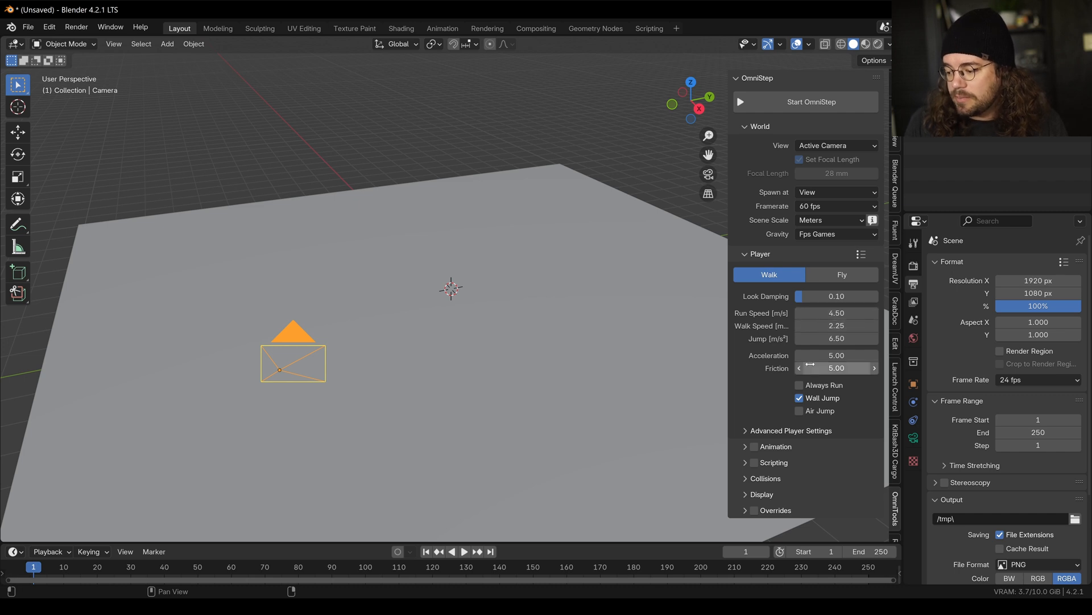
# Expand Advanced Player Settings and examine the general, walk and fly parameters
pyautogui.click(745, 433)
pyautogui.scroll(-8, 766, 375)
pyautogui.scroll(-3, 799, 337)
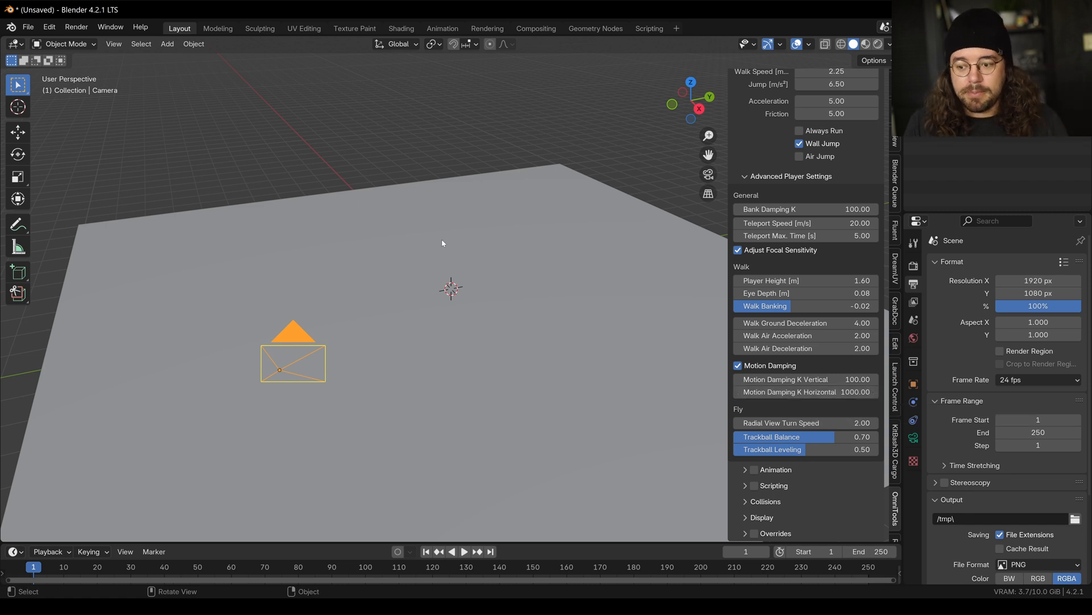
# Add a cube mesh at the 3D cursor on the plane
pyautogui.hotkey('shift', 'a')
pyautogui.moveTo(435, 70)
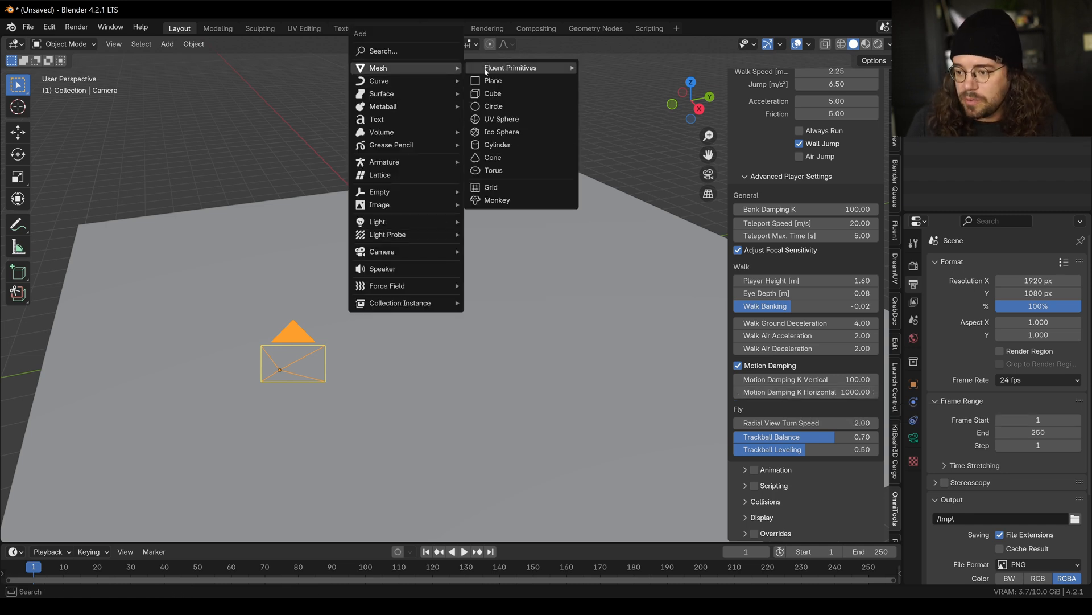
pyautogui.click(492, 94)
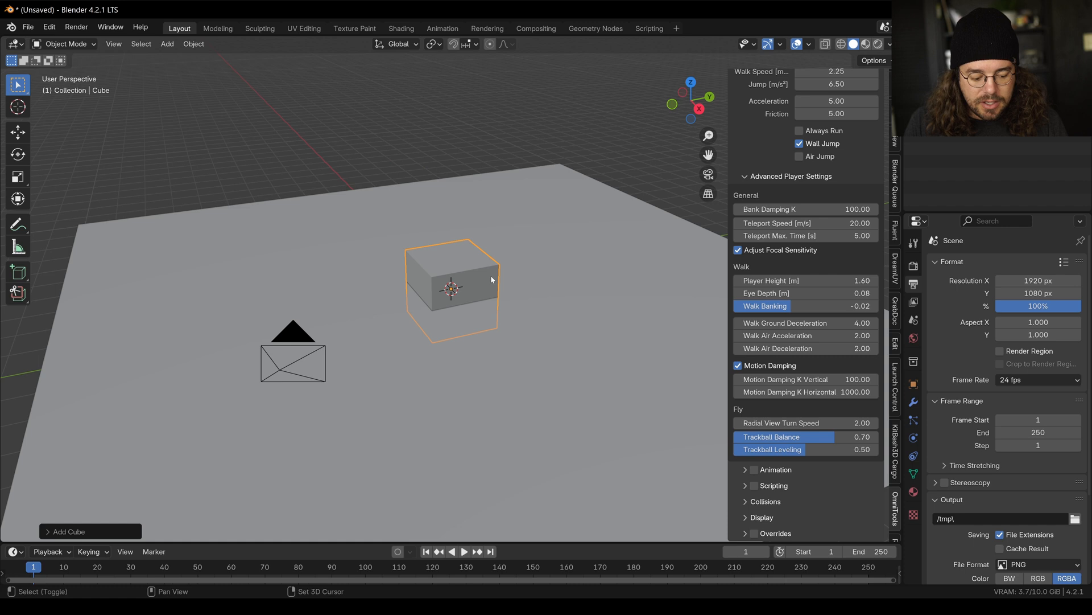
# Duplicate the cube twice, offsetting each copy along Y and raising it along Z to form ascending steps
pyautogui.hotkey('shift', 'd')
pyautogui.press('y')
pyautogui.press('z')
pyautogui.click(516, 252)
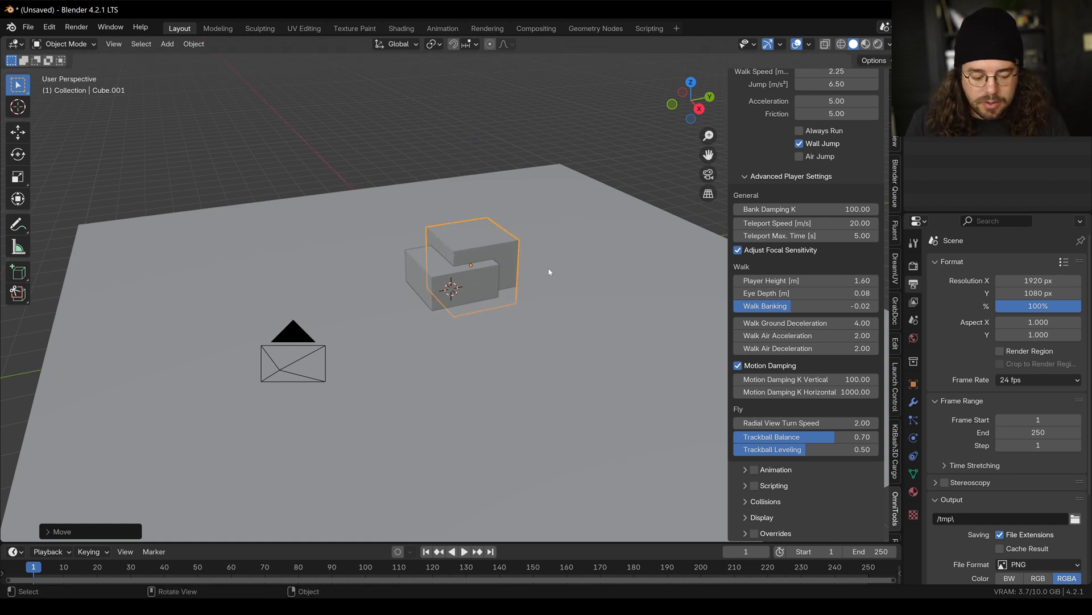
pyautogui.hotkey('shift', 'd')
pyautogui.hotkey('shift', 'z')
pyautogui.click(534, 243)
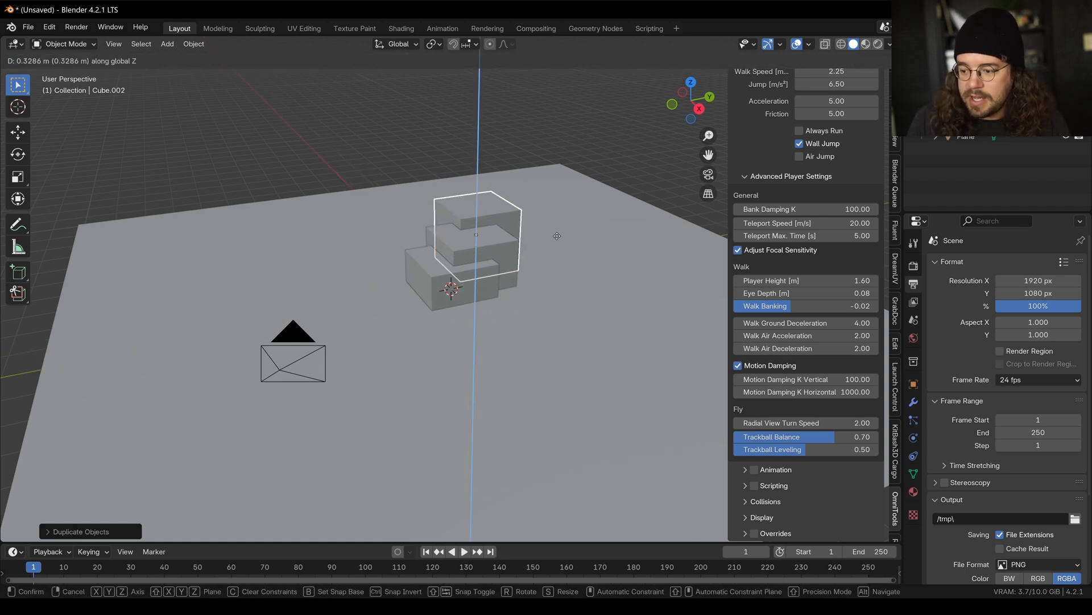
# Test moving toward and over the stepped cubes with Walk Navigation from the camera view
pyautogui.press('KP_0')
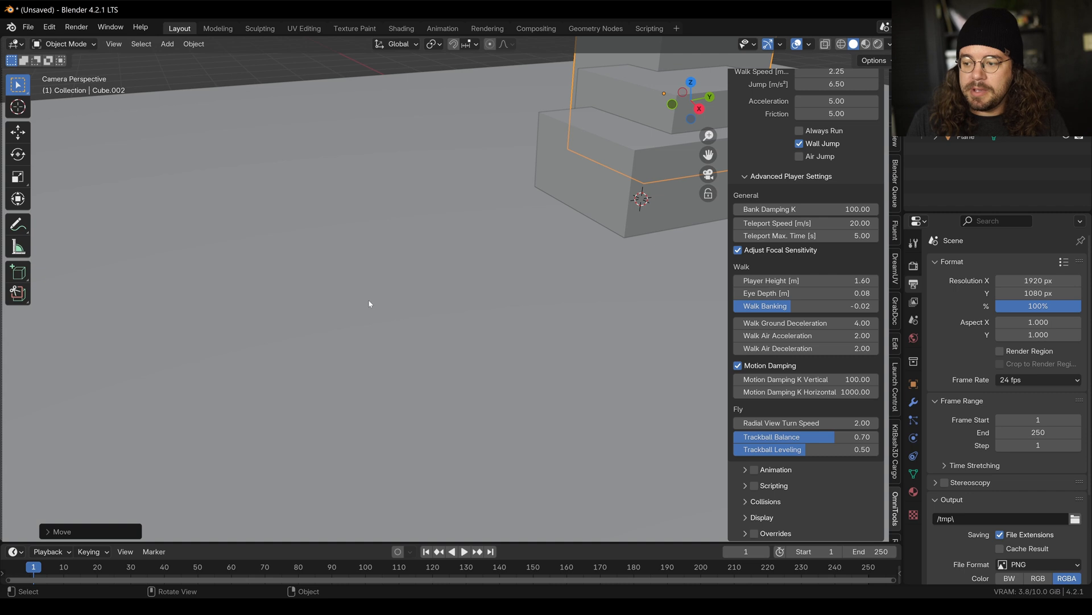
pyautogui.scroll(-3, 370, 304)
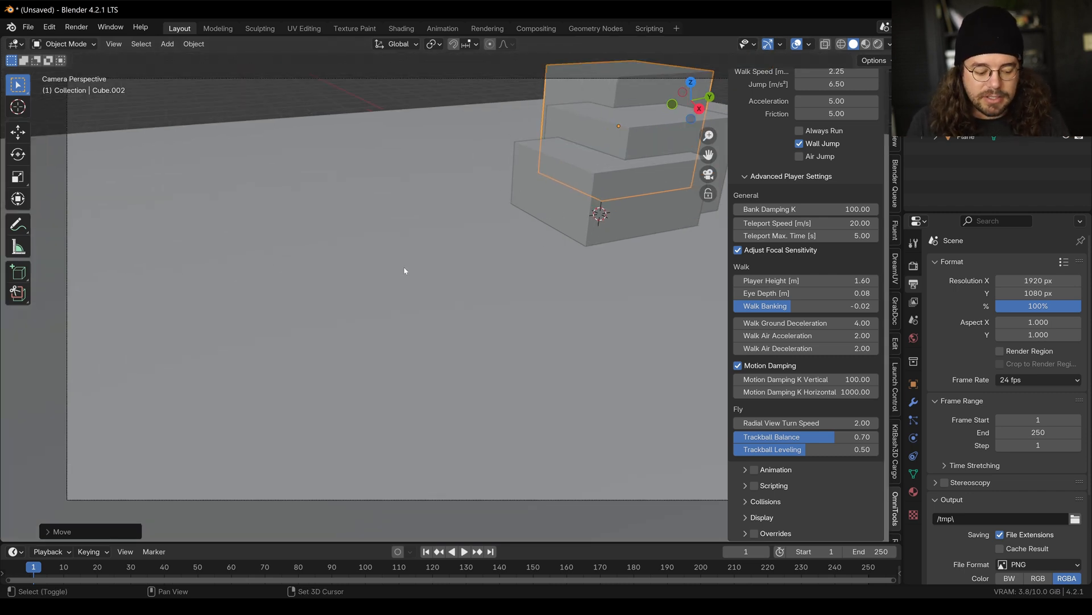
pyautogui.hotkey('shift', '`')
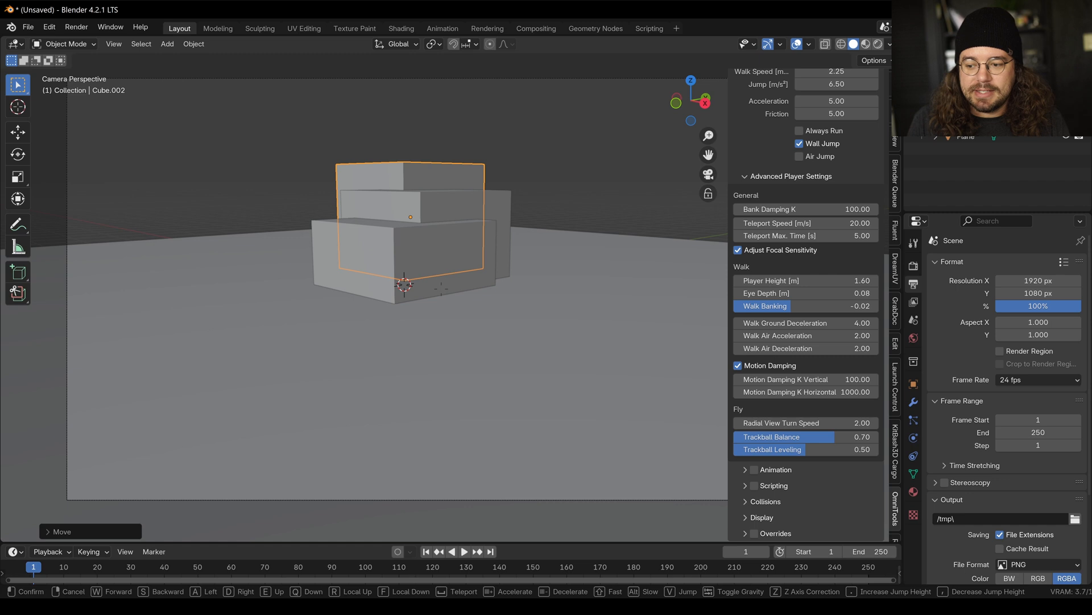
pyautogui.press('w')
pyautogui.press('w')
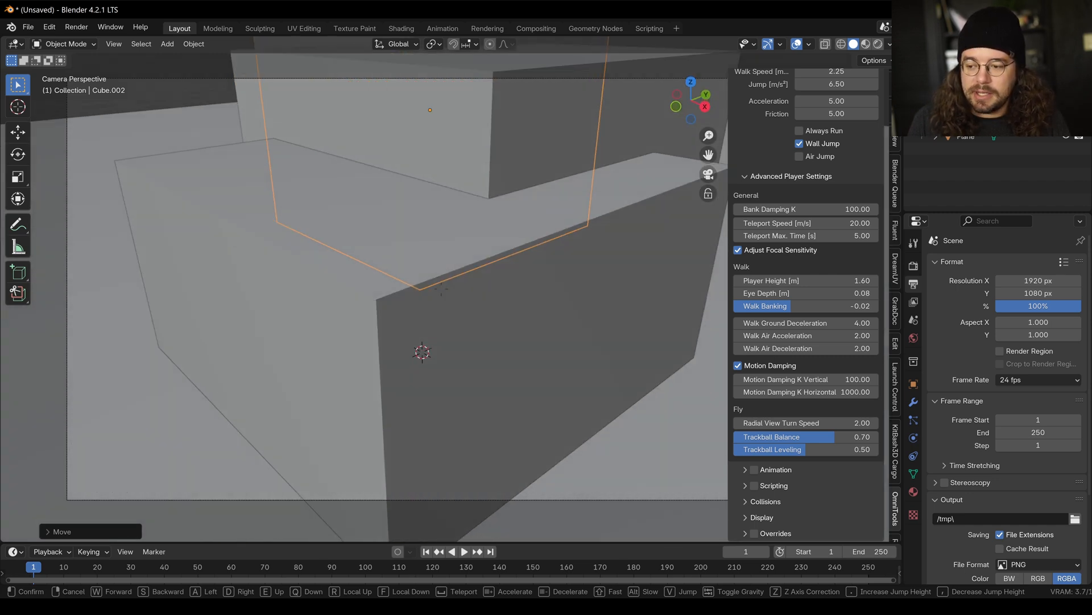
pyautogui.press('w')
pyautogui.press('v')
pyautogui.press('w')
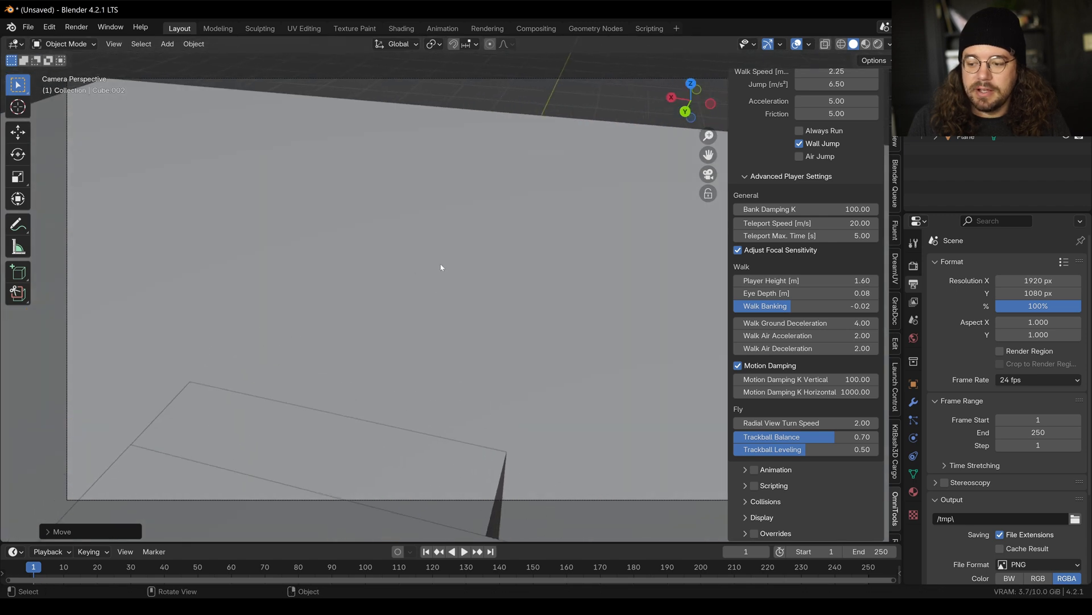
pyautogui.press('Escape')
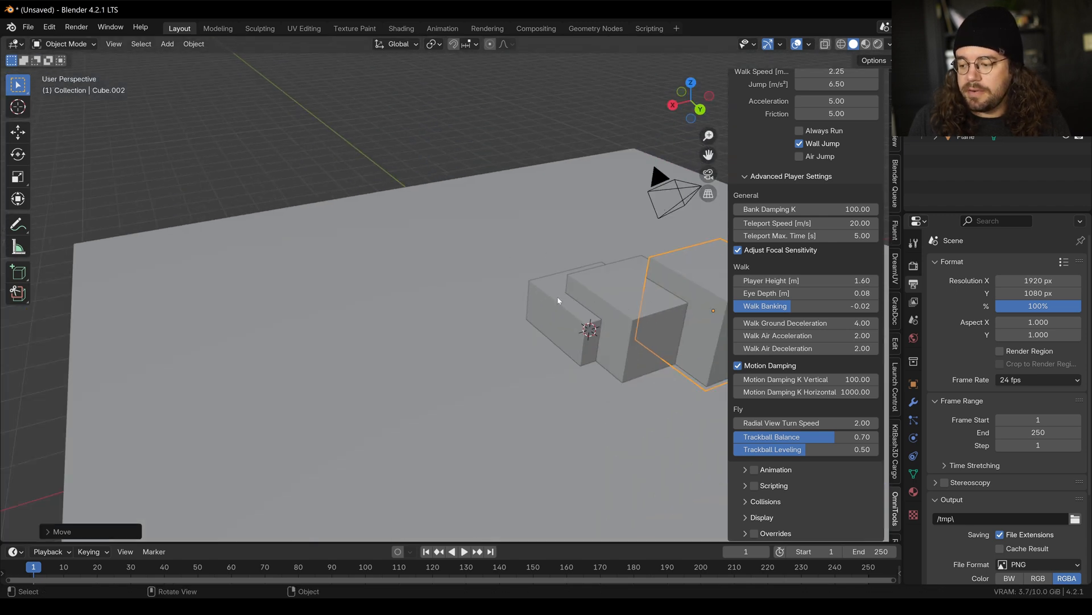
# Select all three stepped cubes and lower them together along Z until the first is a low step above the plane
pyautogui.click(560, 299)
pyautogui.keyDown('shift'); pyautogui.click(592, 290); pyautogui.keyUp('shift')
pyautogui.keyDown('shift'); pyautogui.click(674, 272); pyautogui.keyUp('shift')
pyautogui.press('g')
pyautogui.press('z')
pyautogui.click(673, 283)
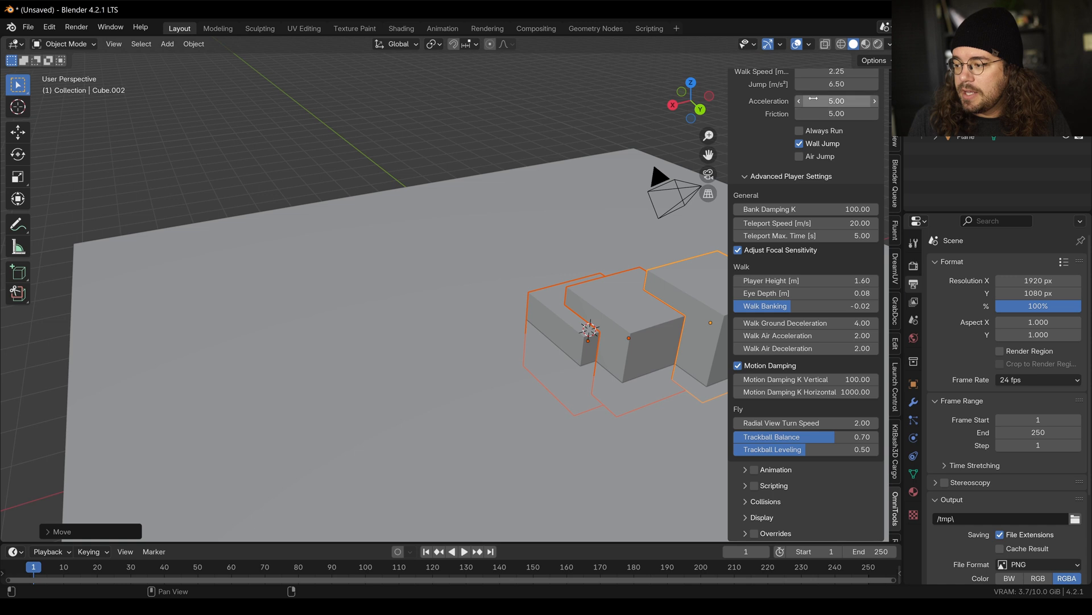
pyautogui.scroll(10, 815, 100)
pyautogui.keyDown('shift'); pyautogui.moveTo(601, 382); pyautogui.dragTo(422, 321, button='middle'); pyautogui.keyUp('shift')
pyautogui.press('g')
pyautogui.press('z')
pyautogui.click(527, 299)
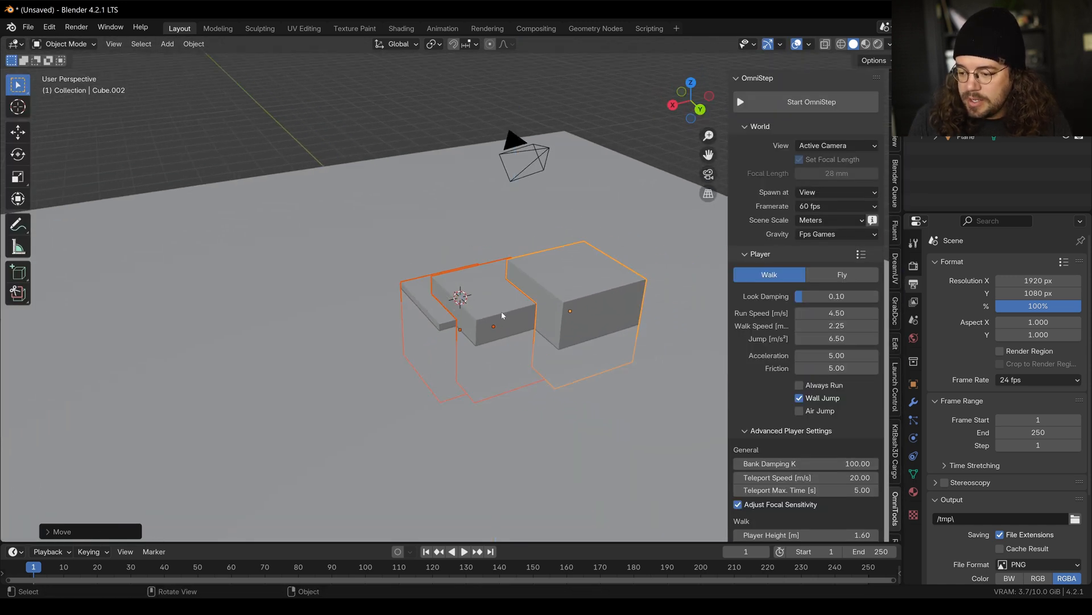
# Lower the middle cube along Z, and the highest cube by about 0.69 m, to make shallow, walkable steps
pyautogui.click(503, 315)
pyautogui.press('g')
pyautogui.press('z')
pyautogui.click(503, 327)
pyautogui.click(582, 291)
pyautogui.press('g')
pyautogui.press('z')
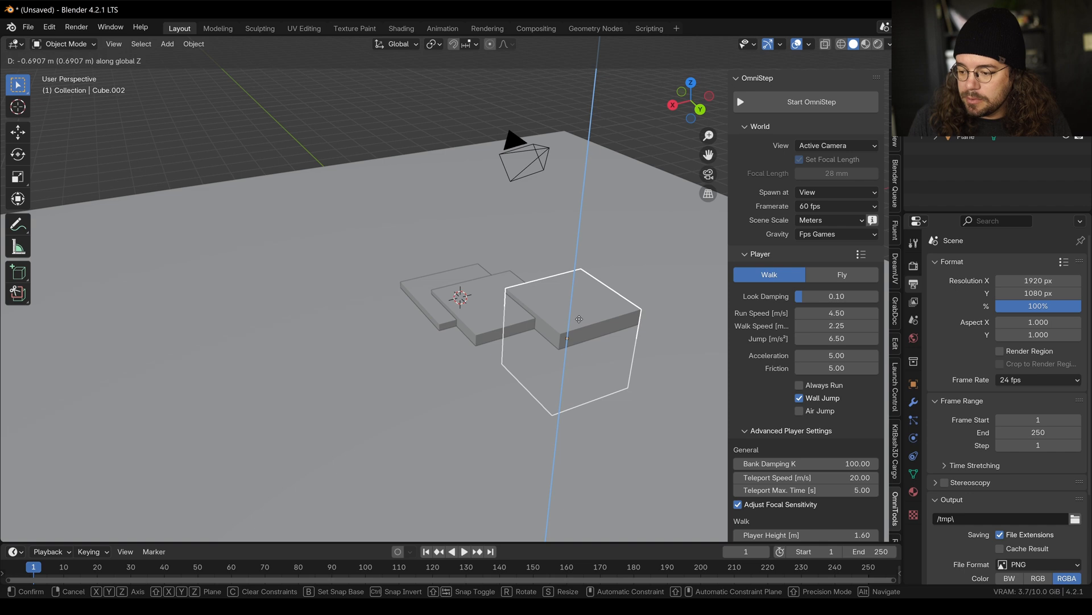
pyautogui.click(582, 313)
# Run an OmniStep session in walk mode to test climbing and walking around the shallow steps
pyautogui.click(812, 102)
pyautogui.press('w')
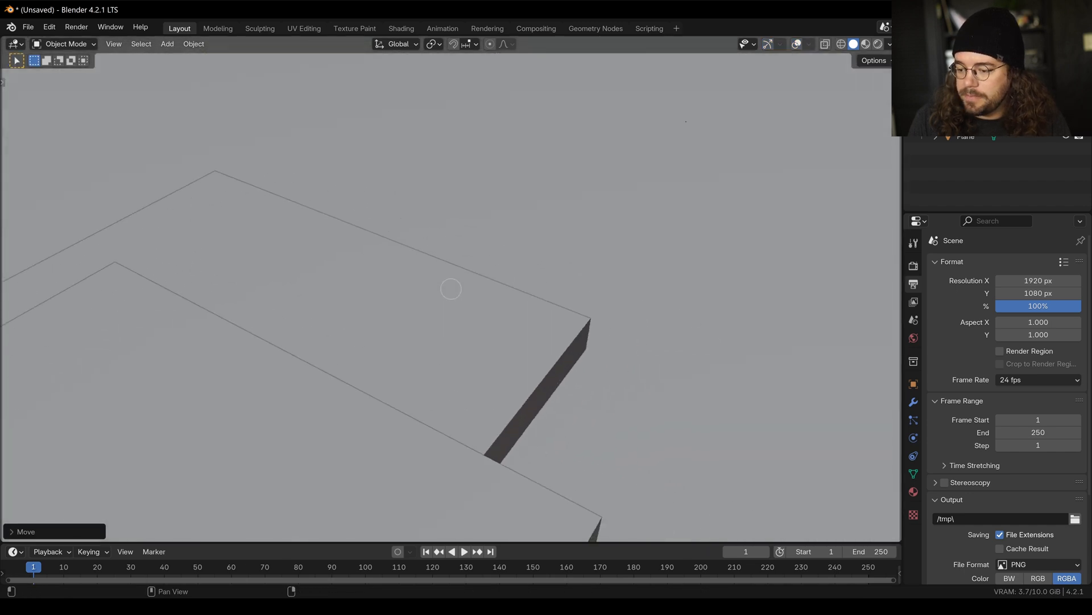
pyautogui.press('w')
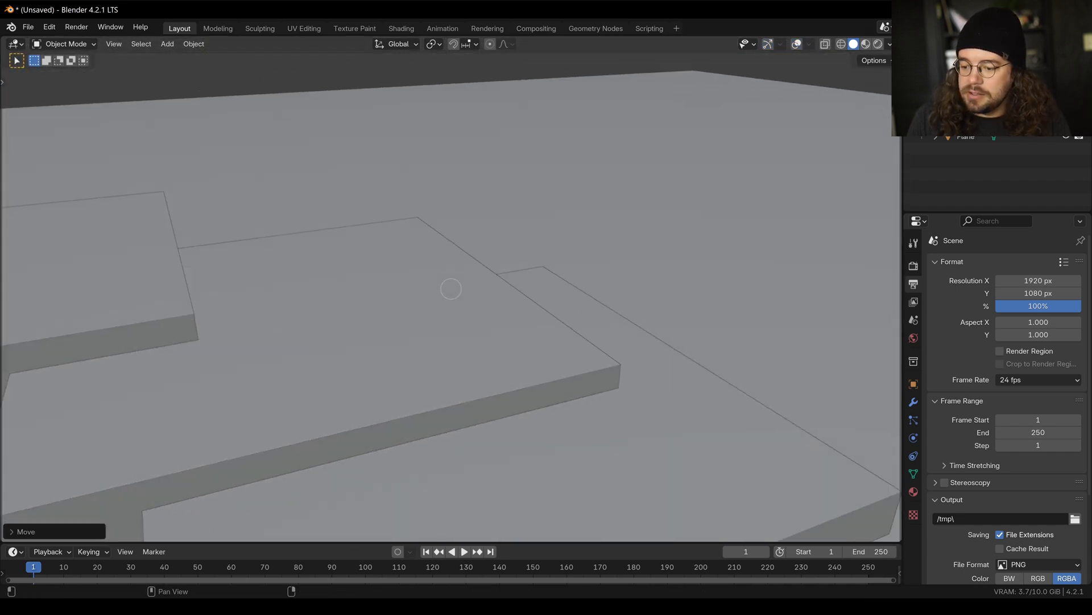
pyautogui.press('w')
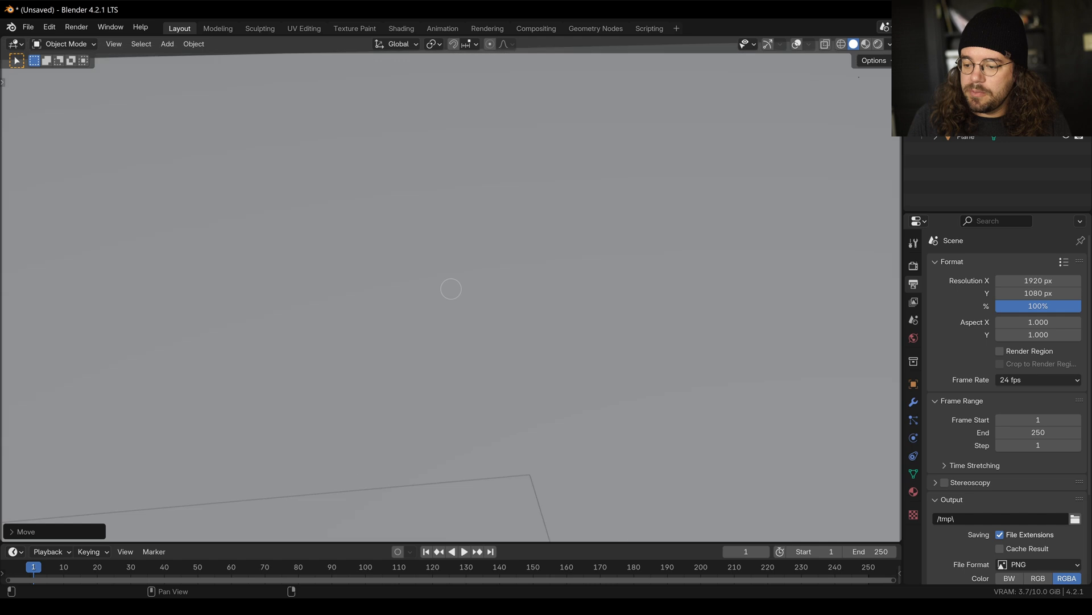
pyautogui.press('w')
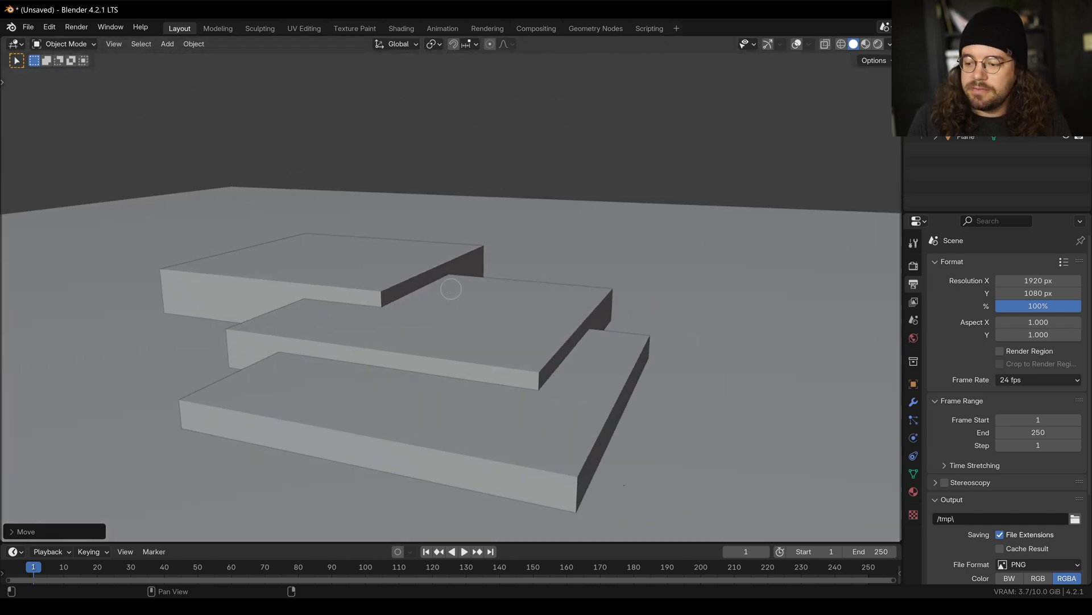
pyautogui.press('Escape')
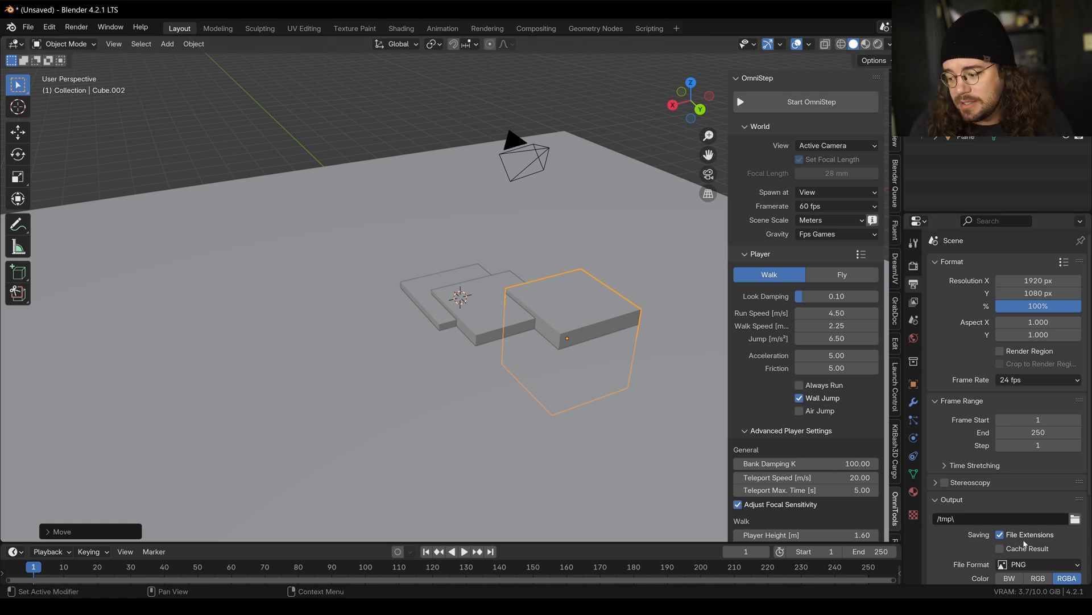
# Enable the Animation option in the OmniStep settings
pyautogui.scroll(-10, 745, 474)
pyautogui.scroll(-5, 819, 407)
pyautogui.click(754, 348)
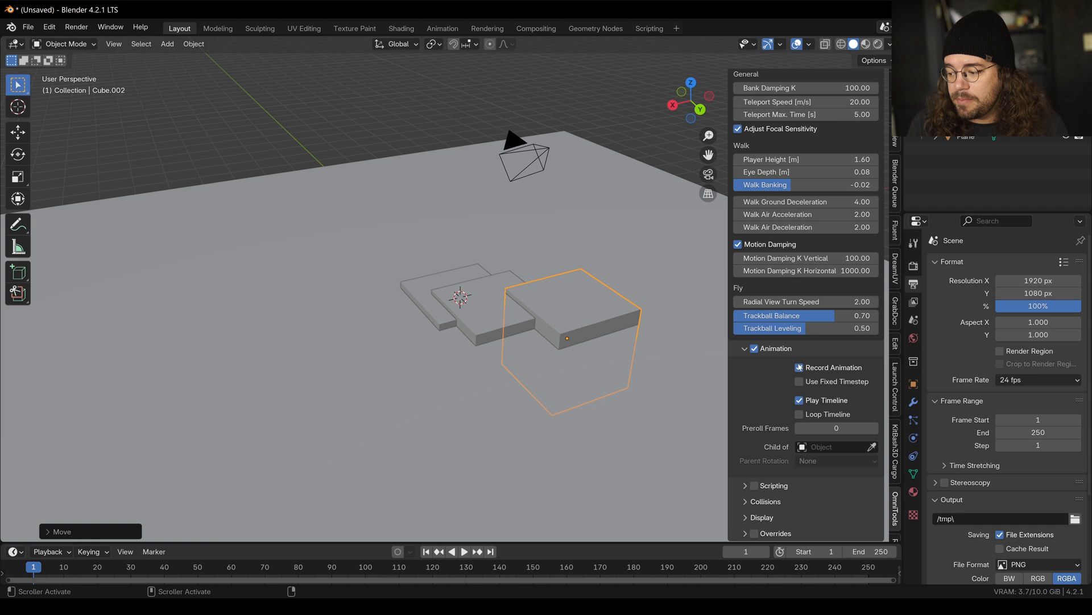
pyautogui.scroll(12, 801, 146)
pyautogui.scroll(5, 801, 146)
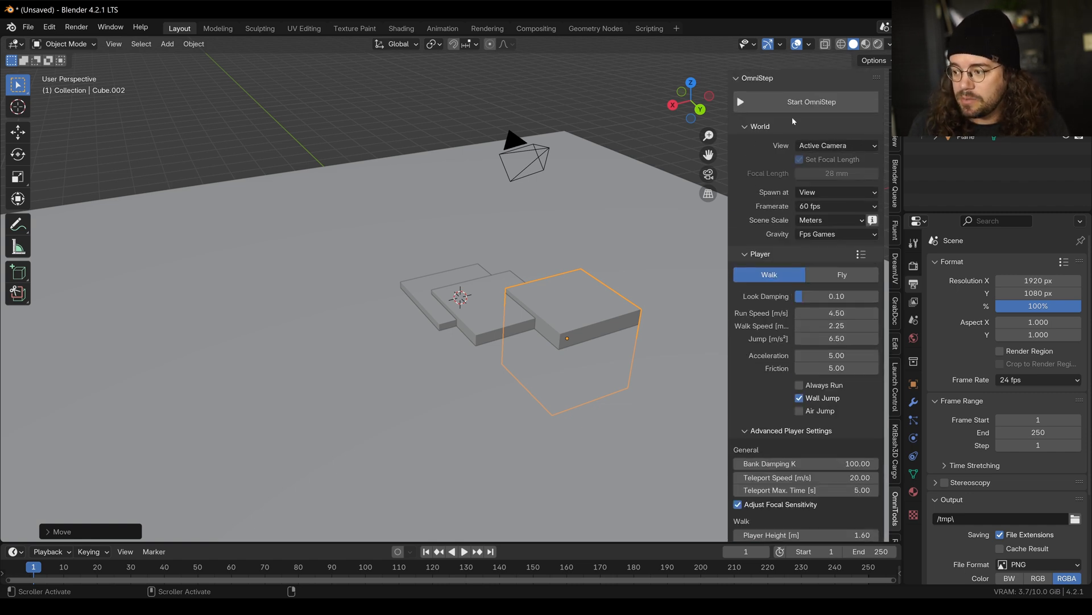
# Record an OmniStep walking session around the steps until the timeline ends at frame 250
pyautogui.click(807, 105)
pyautogui.press('w')
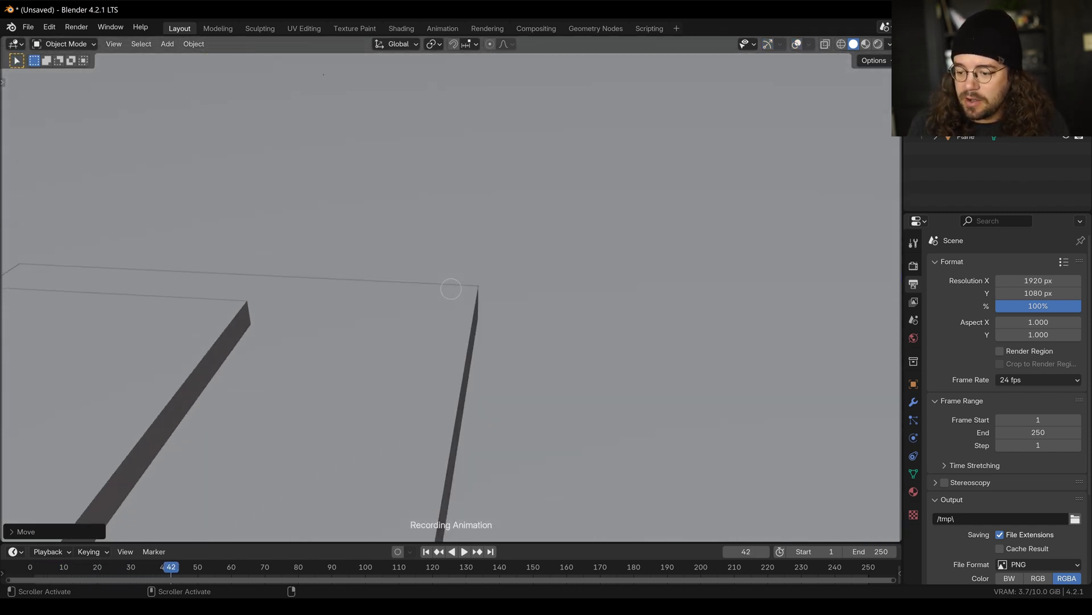
pyautogui.press('s')
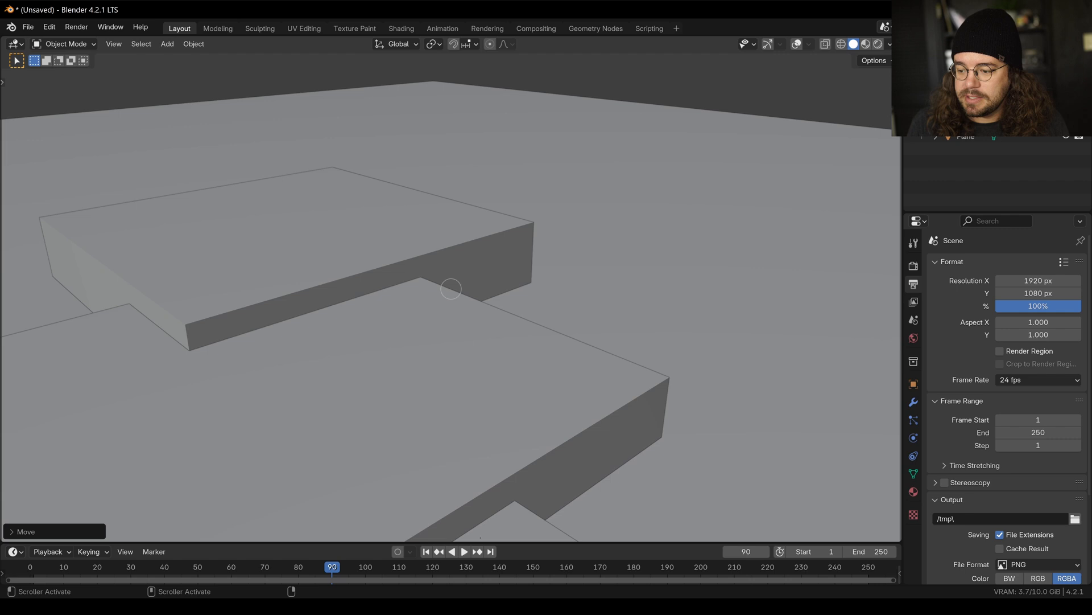
pyautogui.press('a')
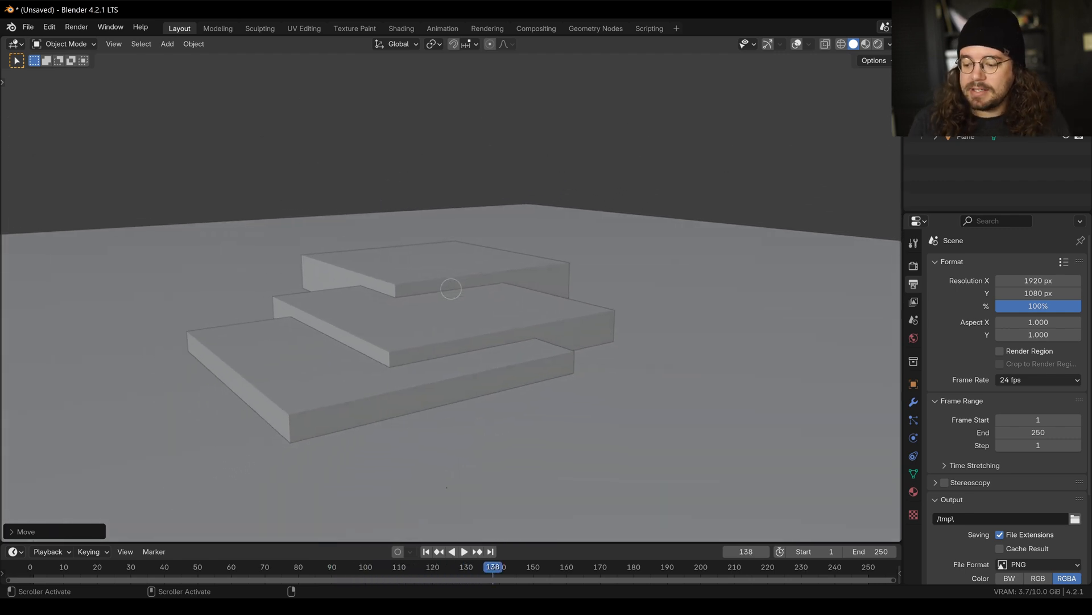
pyautogui.press('w')
pyautogui.press('d')
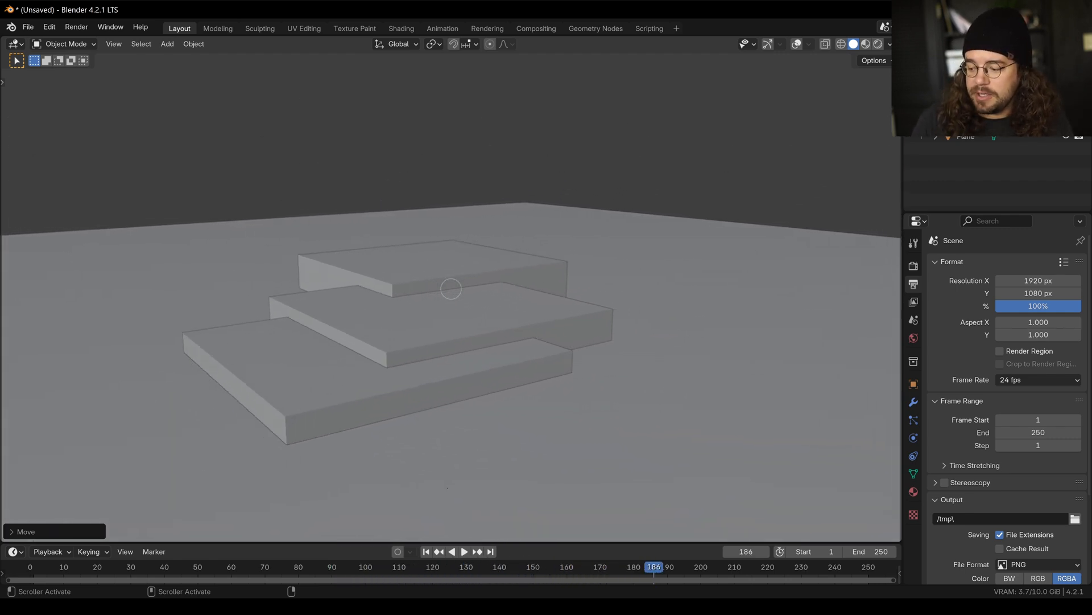
pyautogui.press('a')
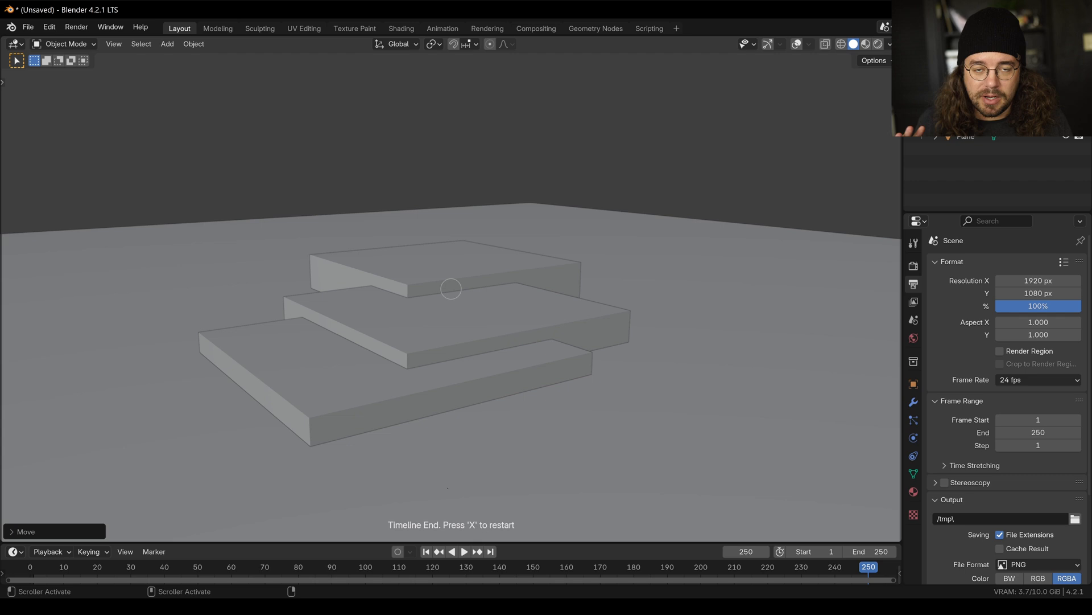
pyautogui.press('Escape')
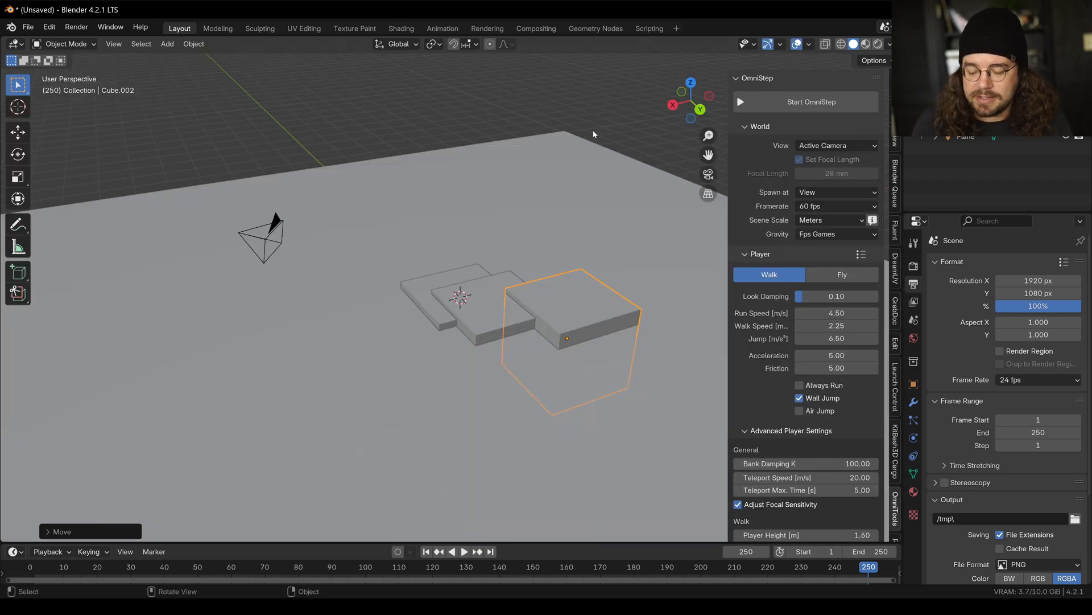
# Play back the recorded camera animation from the first frame in the camera view
pyautogui.press('KP_0')
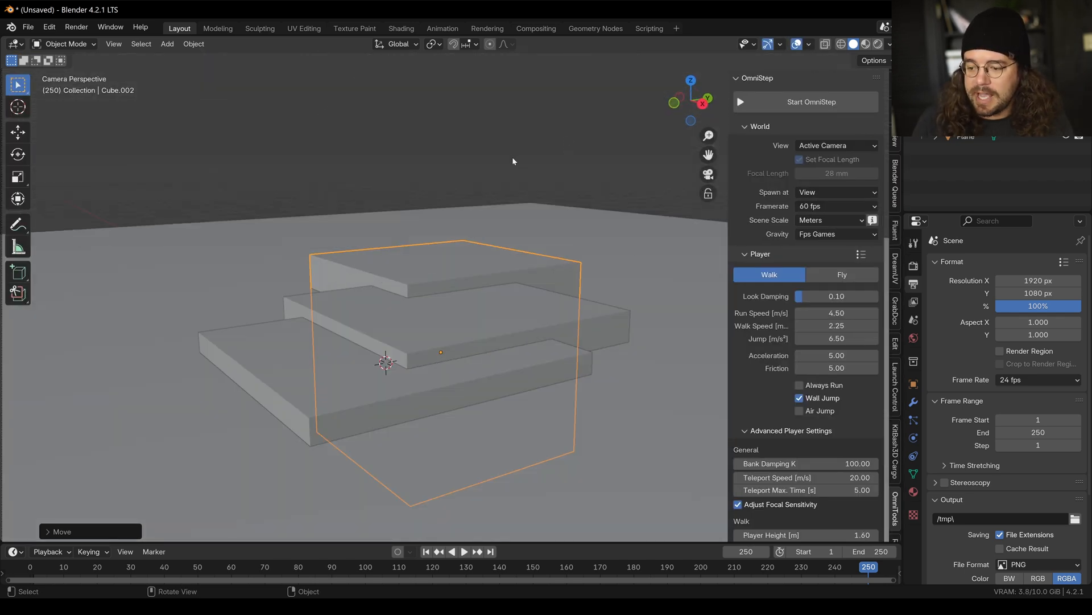
pyautogui.hotkey('shift', 'Left')
pyautogui.press('space')
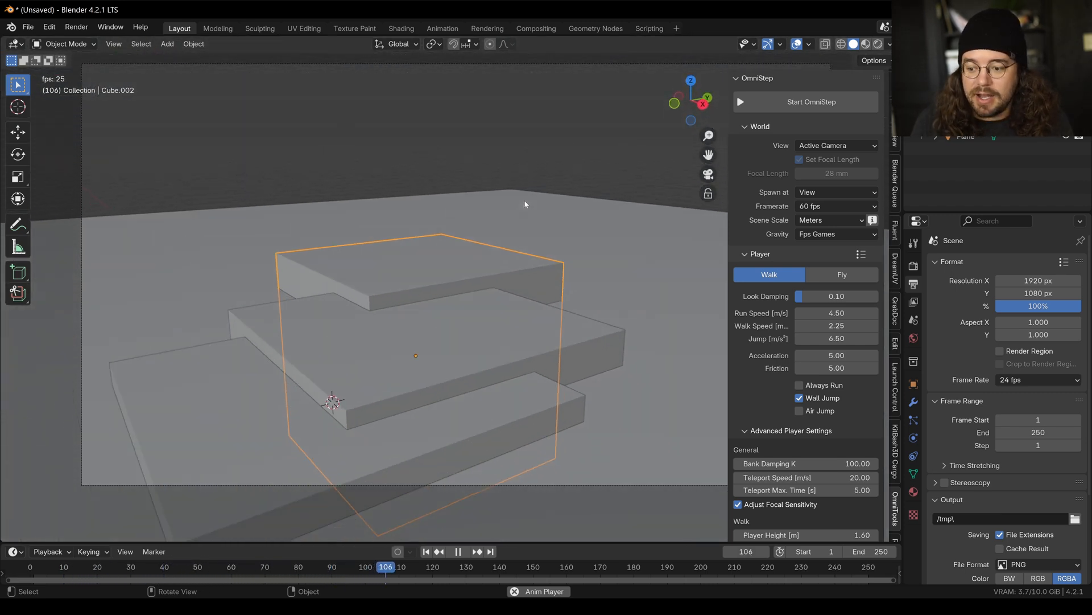
pyautogui.press('space')
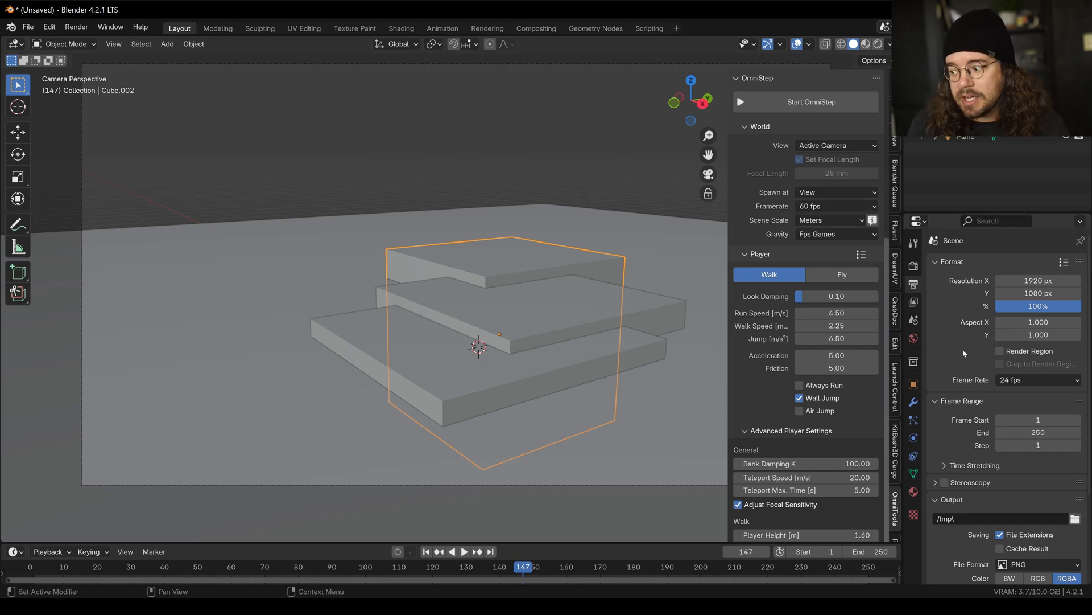
# Set the scene frame rate to 60 fps and record a short OmniStep session from the first frame
pyautogui.click(1044, 380)
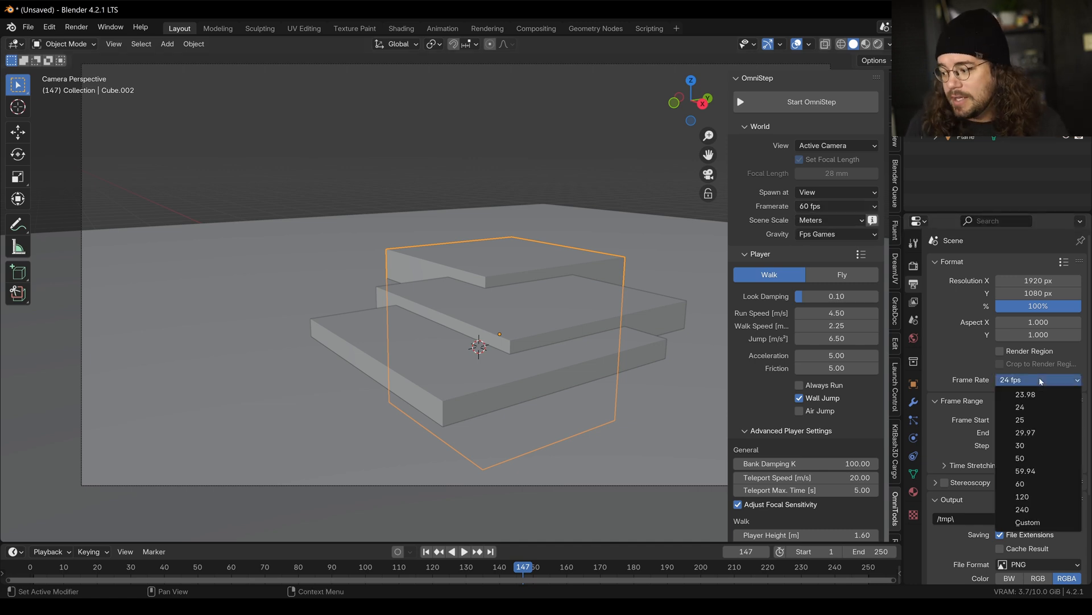
pyautogui.click(1037, 483)
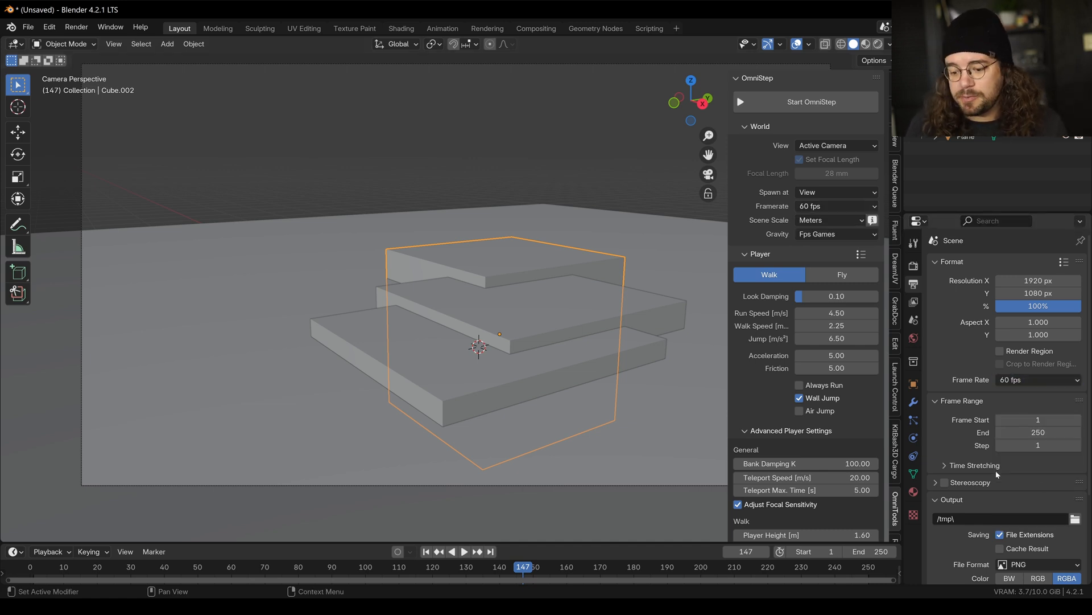
pyautogui.hotkey('shift', 'Left')
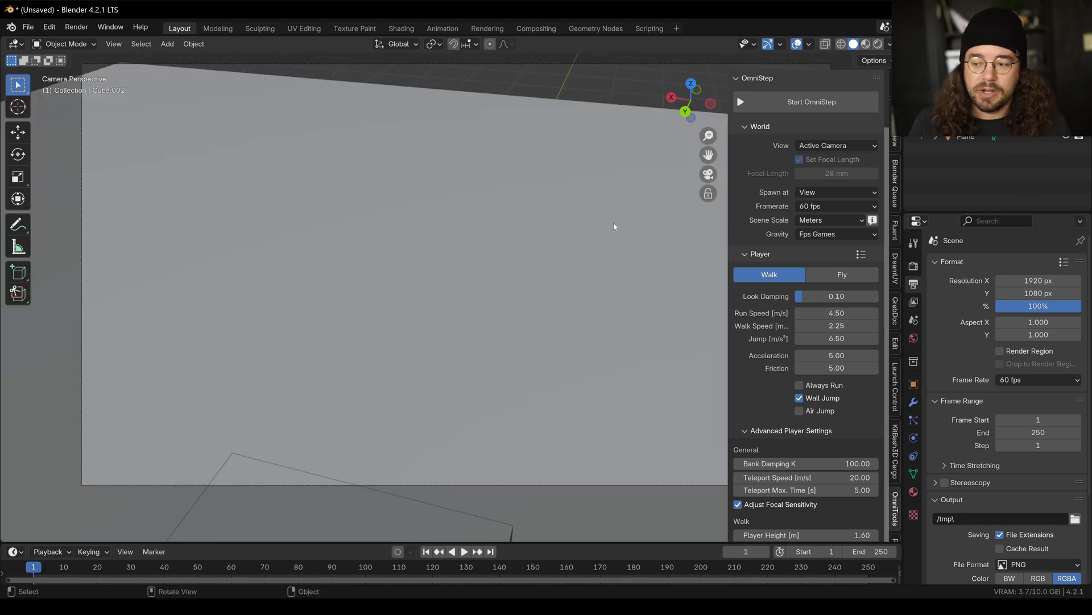
pyautogui.click(836, 102)
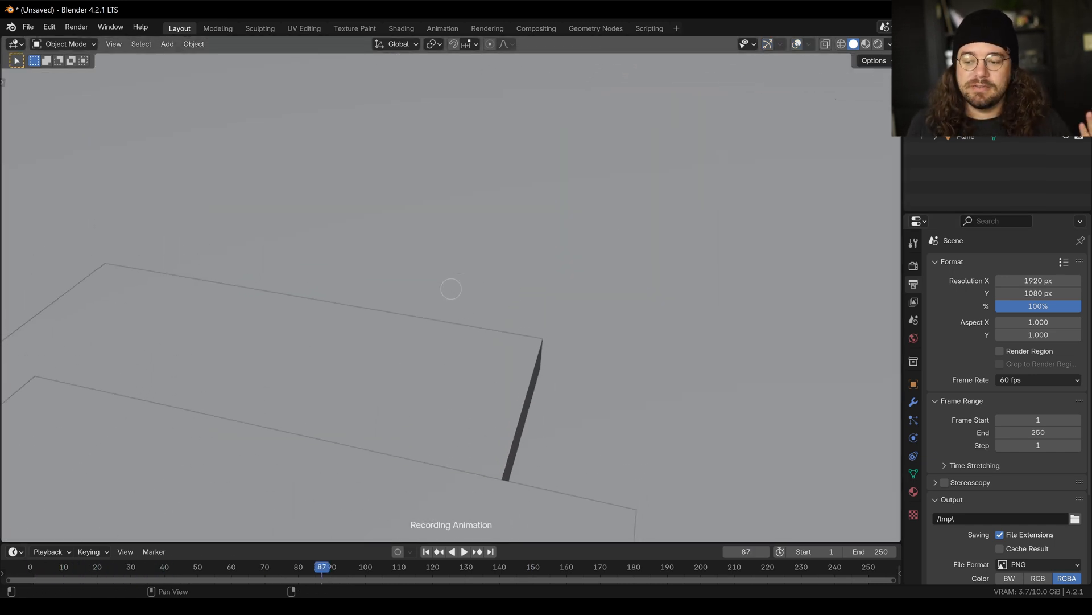
pyautogui.press('Escape')
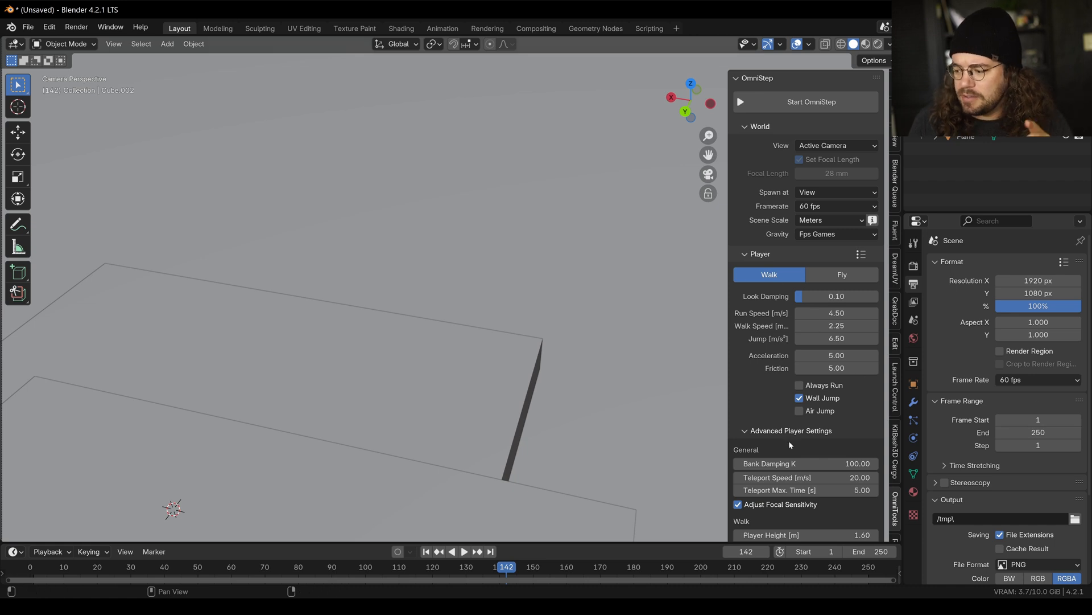
# Set the scene frame rate back to 24 fps
pyautogui.scroll(-4, 799, 404)
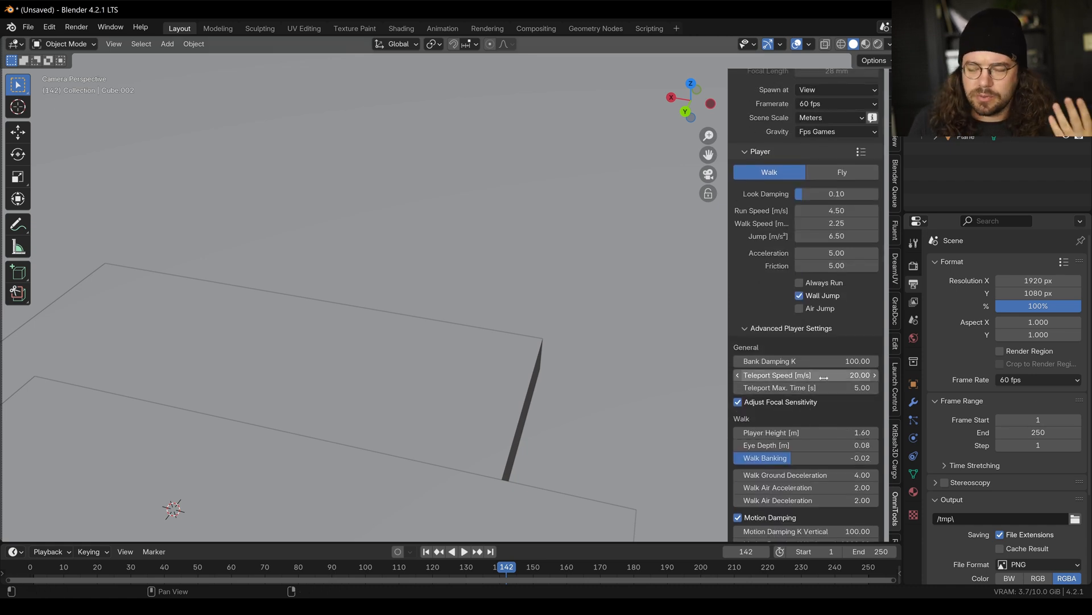
pyautogui.click(1040, 376)
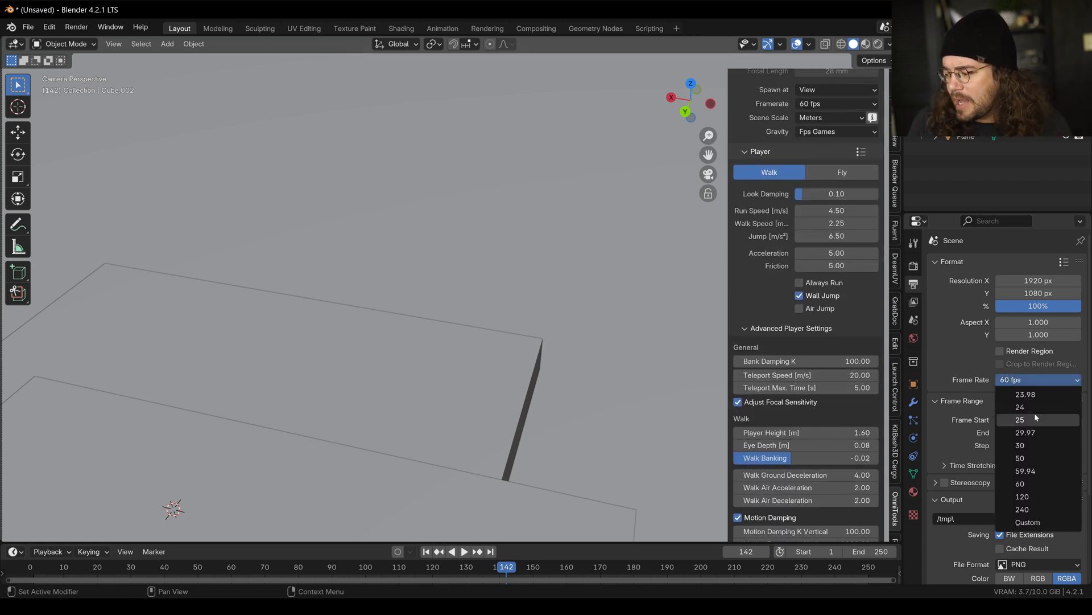
pyautogui.click(1033, 402)
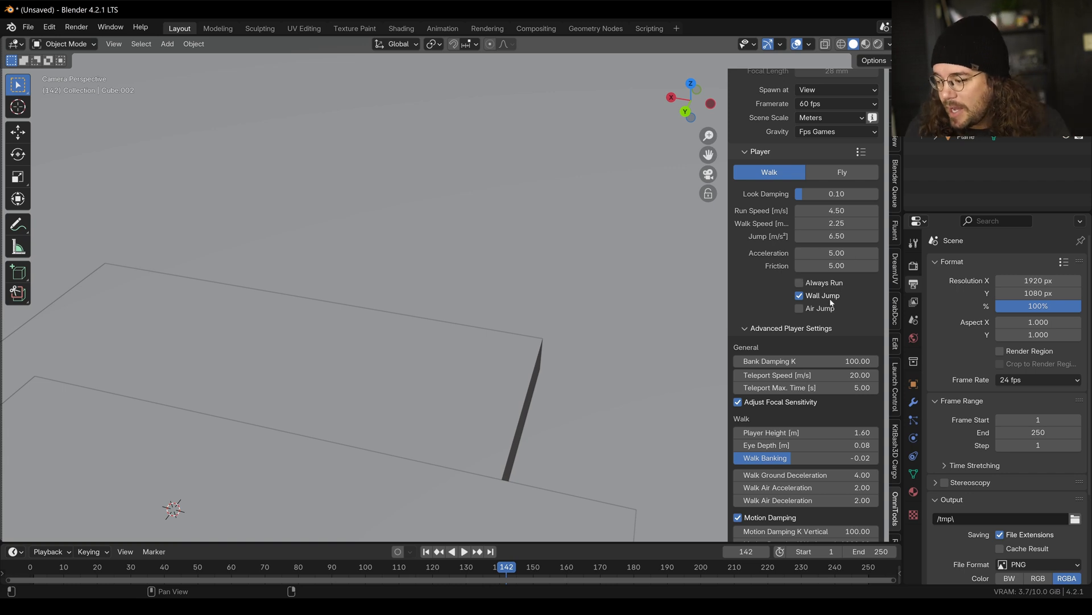
# Set the preroll frames in OmniStep's Animation settings to 72
pyautogui.scroll(-10, 821, 292)
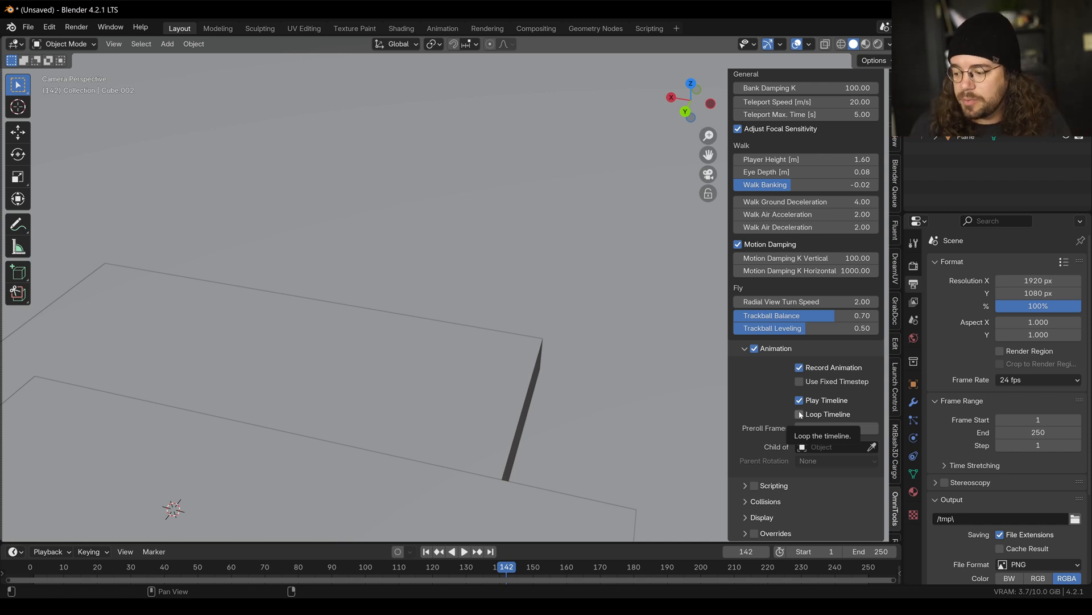
pyautogui.click(814, 428)
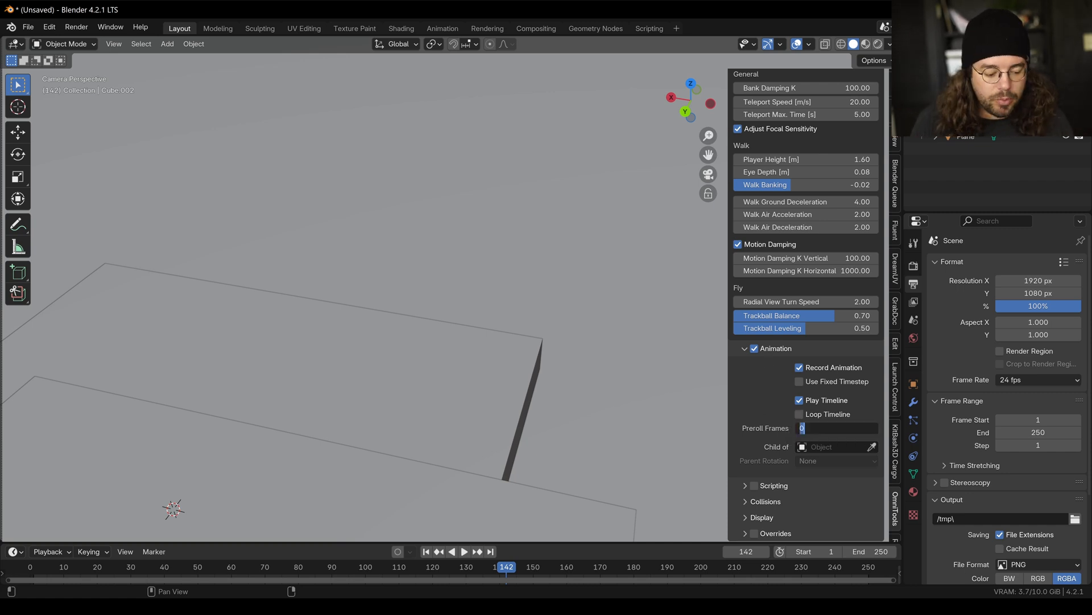
pyautogui.write('72')
pyautogui.press('Return')
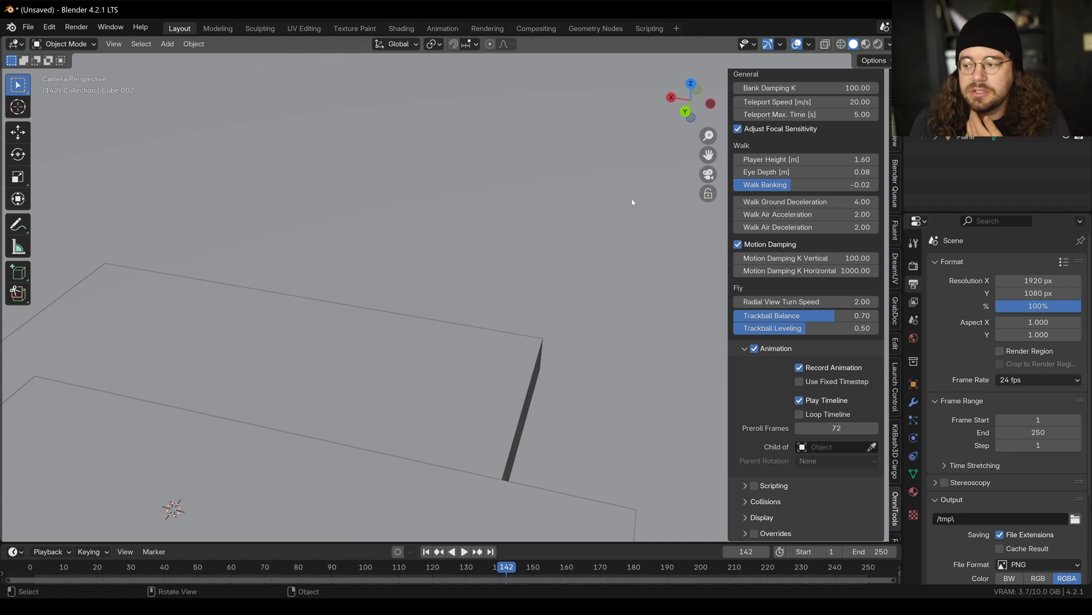
# Record an OmniStep walk over the stepped cubes with the preroll, stopping at about frame 112
pyautogui.scroll(15, 807, 225)
pyautogui.click(807, 102)
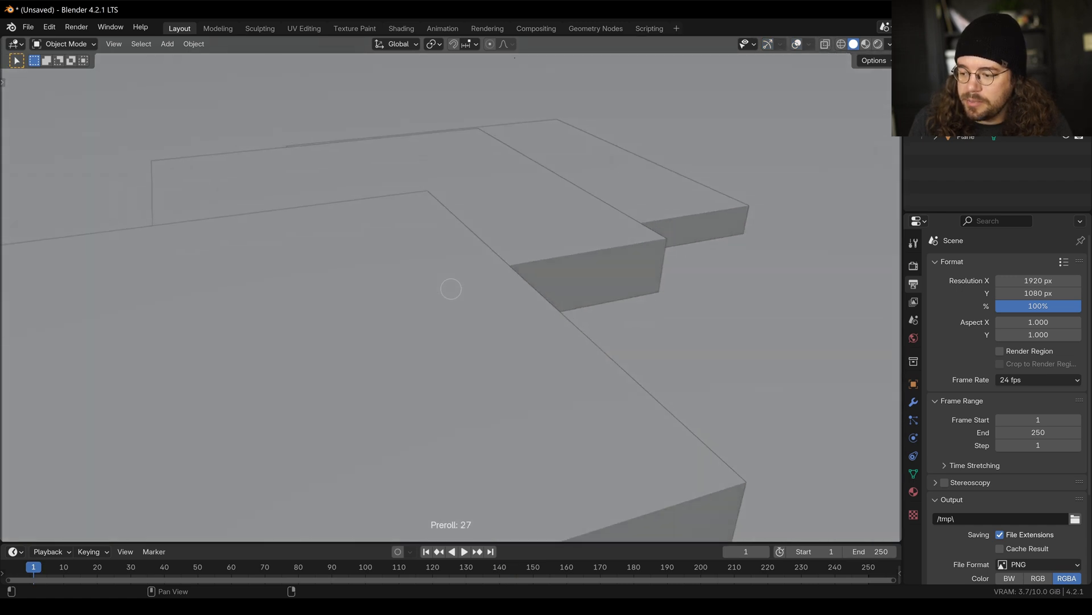
pyautogui.press('w')
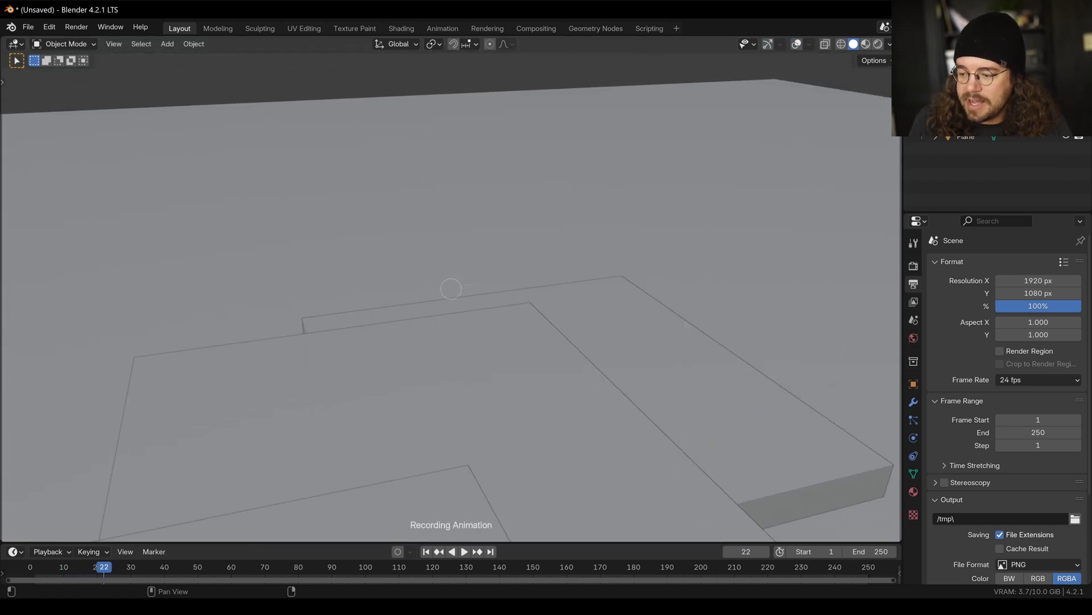
pyautogui.press('s')
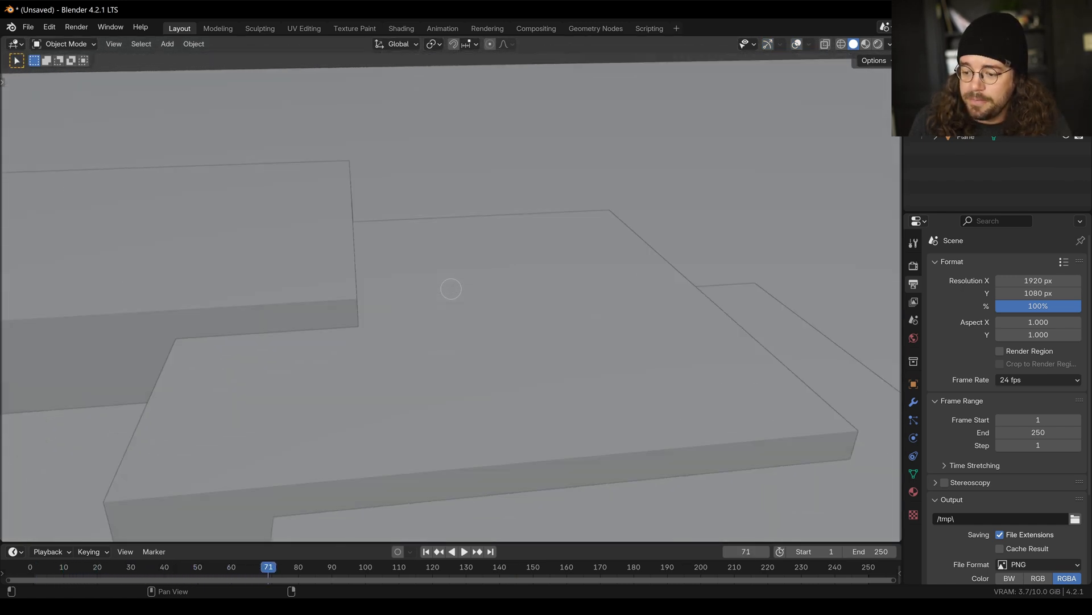
pyautogui.press('Escape')
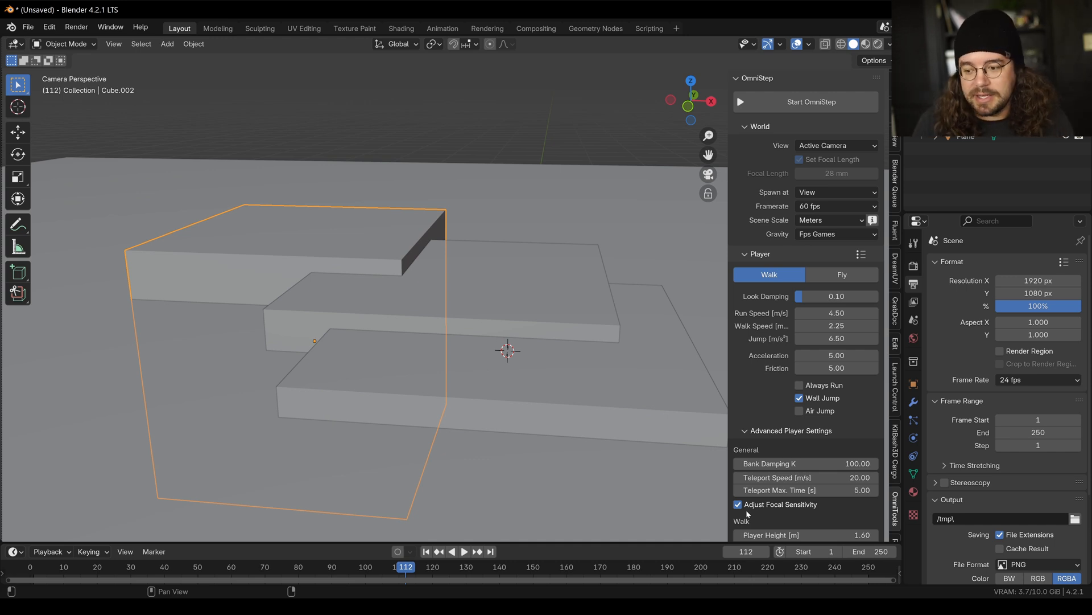
# Play back the start of the recorded camera animation from the first frame
pyautogui.hotkey('shift', 'Left')
pyautogui.press('space')
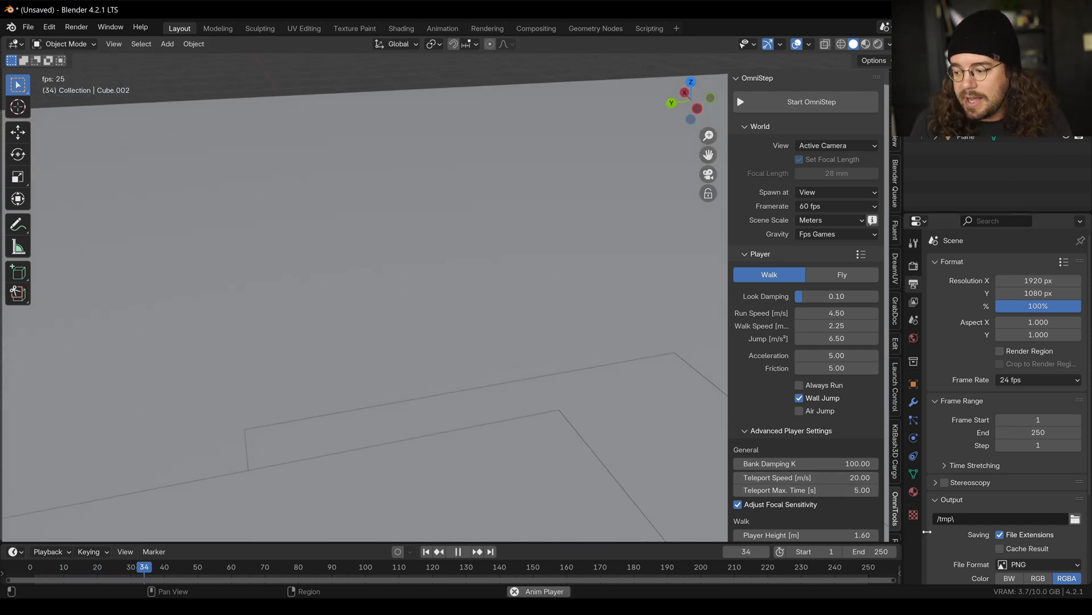
pyautogui.press('space')
# Examine OmniStep's Collisions settings, including the Collision Set choices, and its Display settings
pyautogui.scroll(-5, 791, 399)
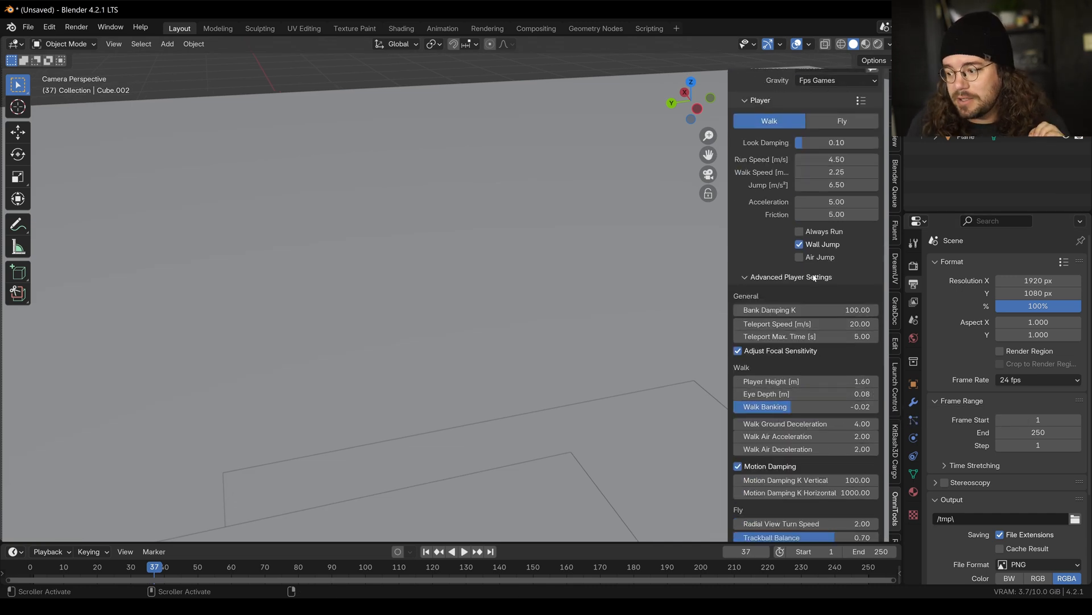
pyautogui.scroll(-7, 817, 278)
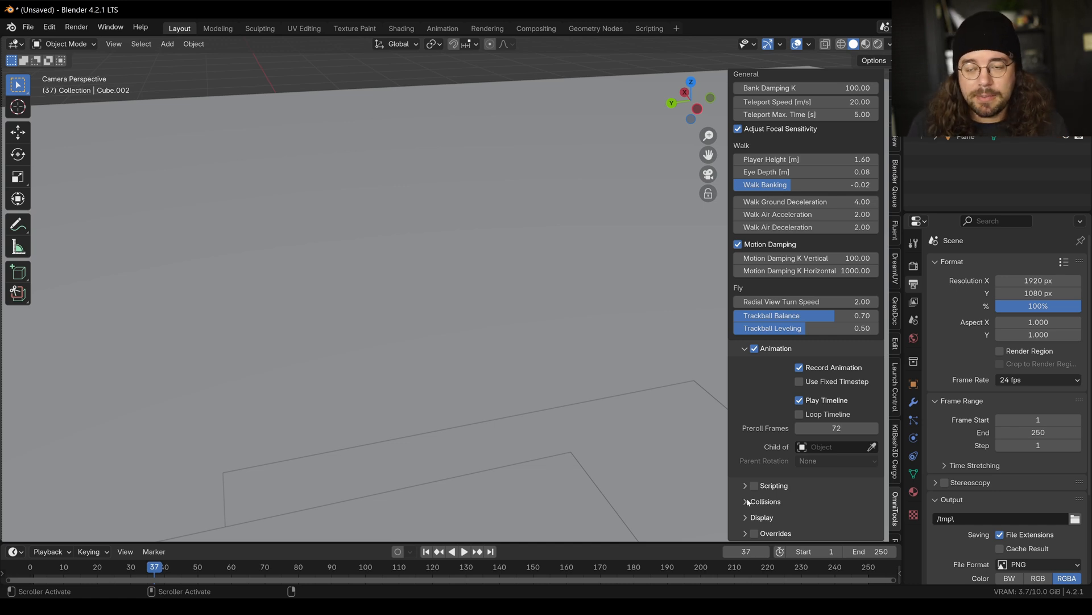
pyautogui.click(745, 501)
pyautogui.scroll(-3, 772, 479)
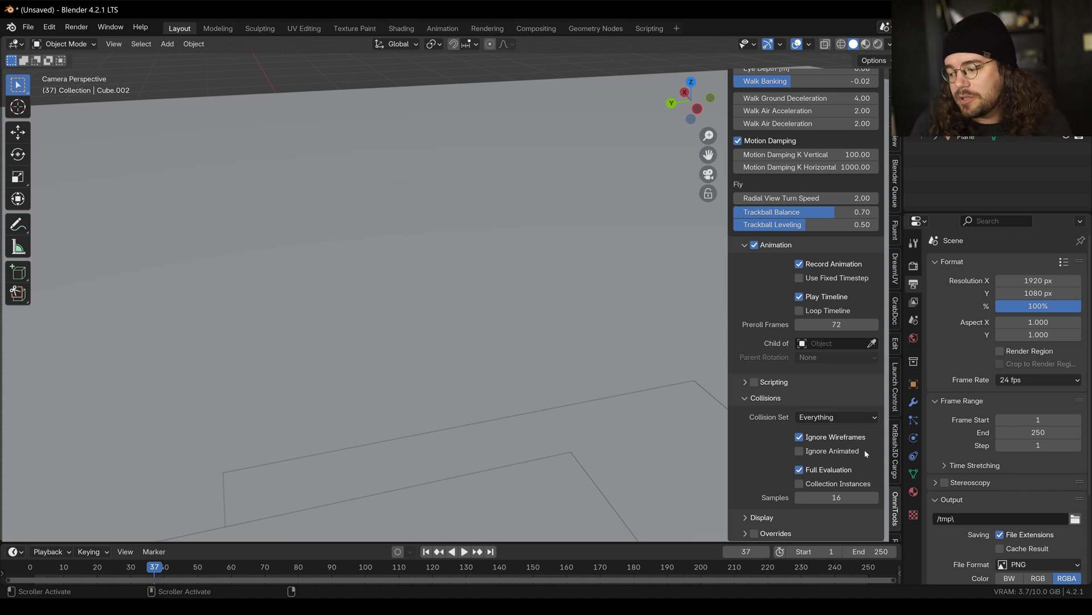
pyautogui.click(835, 419)
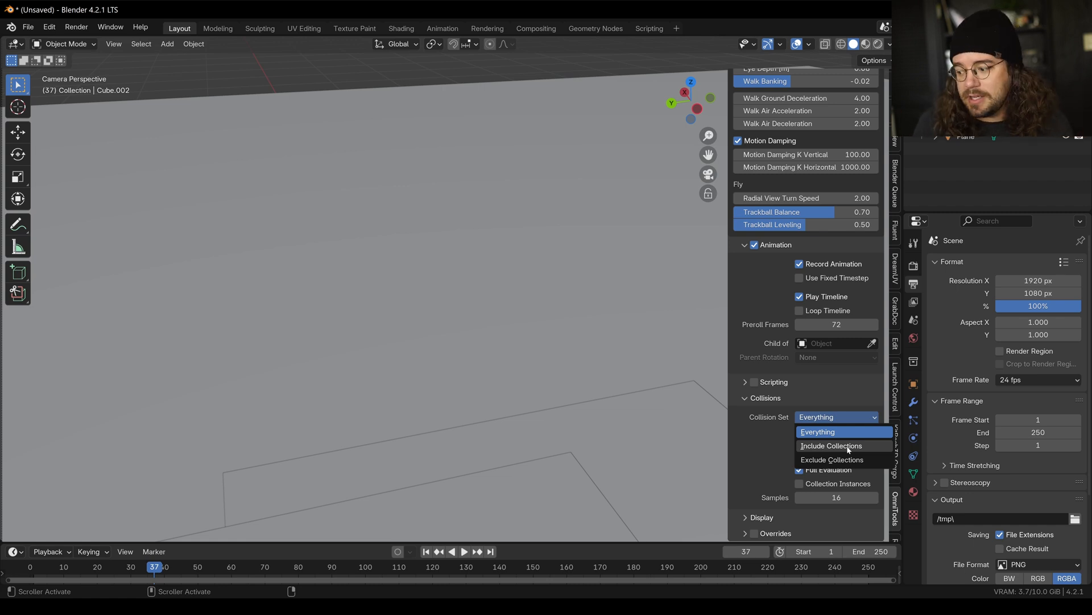
pyautogui.click(761, 517)
pyautogui.scroll(-4, 762, 467)
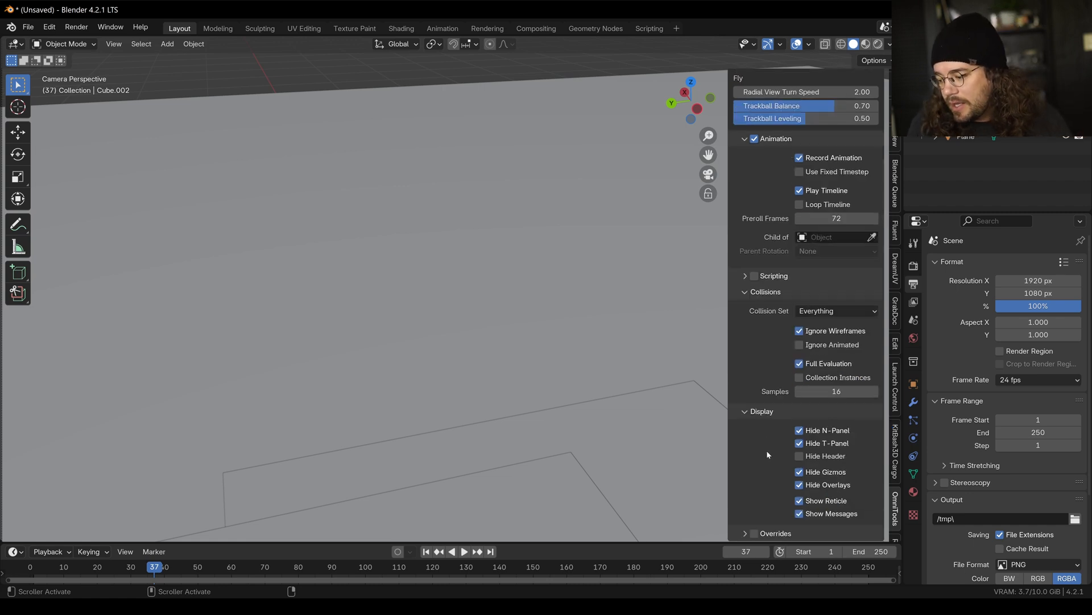
pyautogui.click(746, 412)
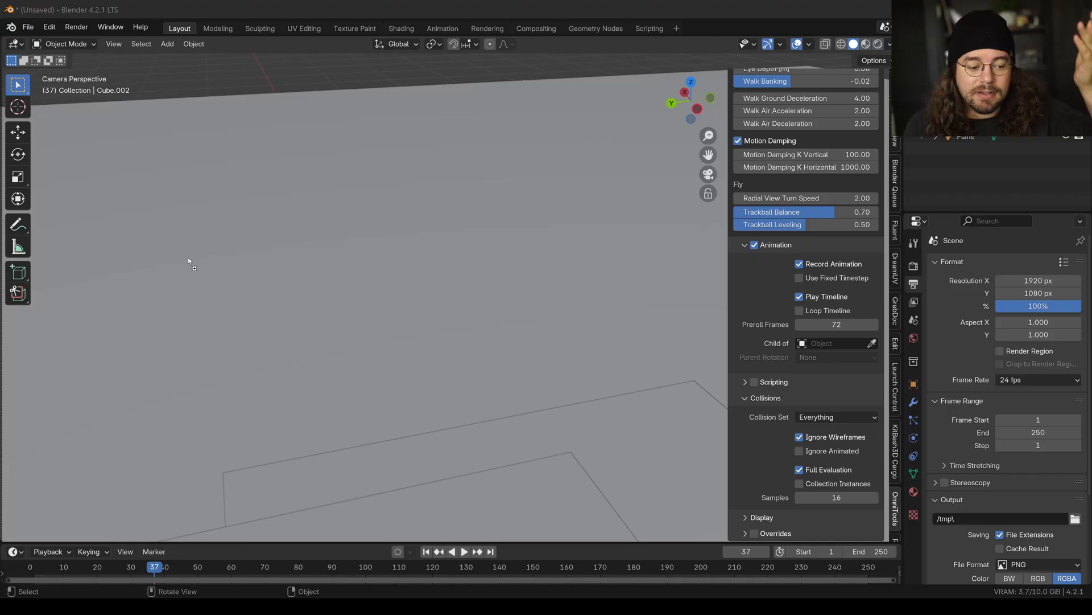
# Open the demo file OmniStep.Physics.b42.blend without saving the current scene
pyautogui.moveTo(190, 259); pyautogui.dragTo(199, 256)
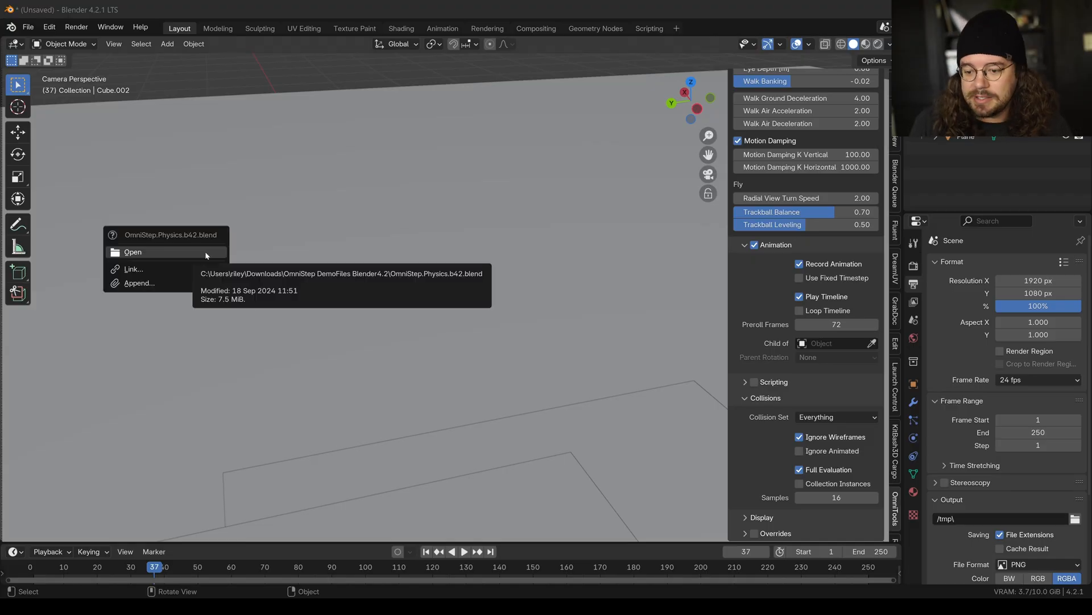
pyautogui.click(207, 255)
pyautogui.click(589, 330)
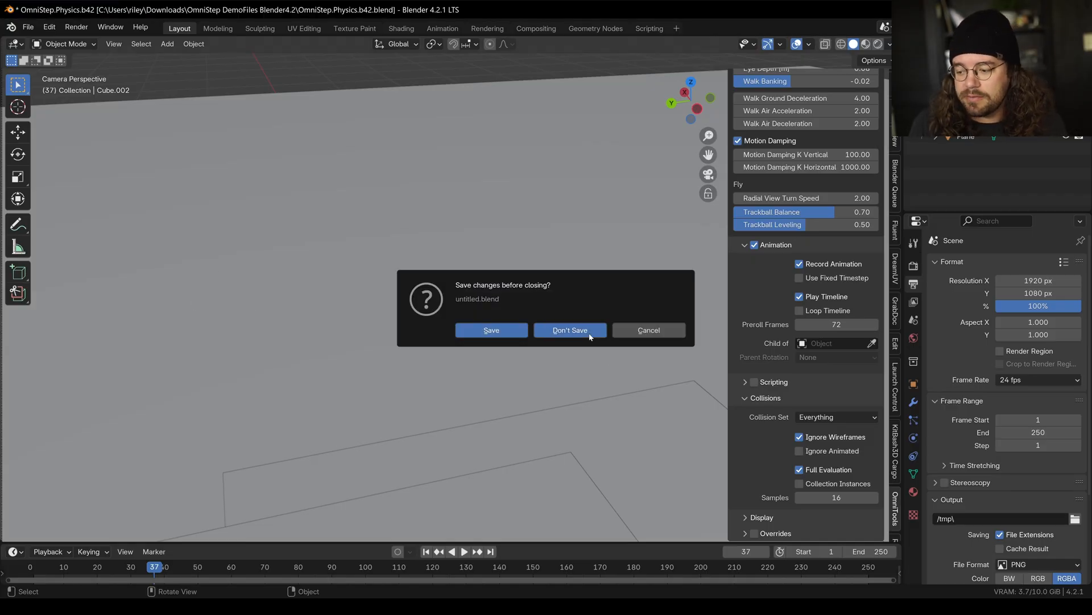
pyautogui.moveTo(387, 274); pyautogui.dragTo(512, 131, button='middle')
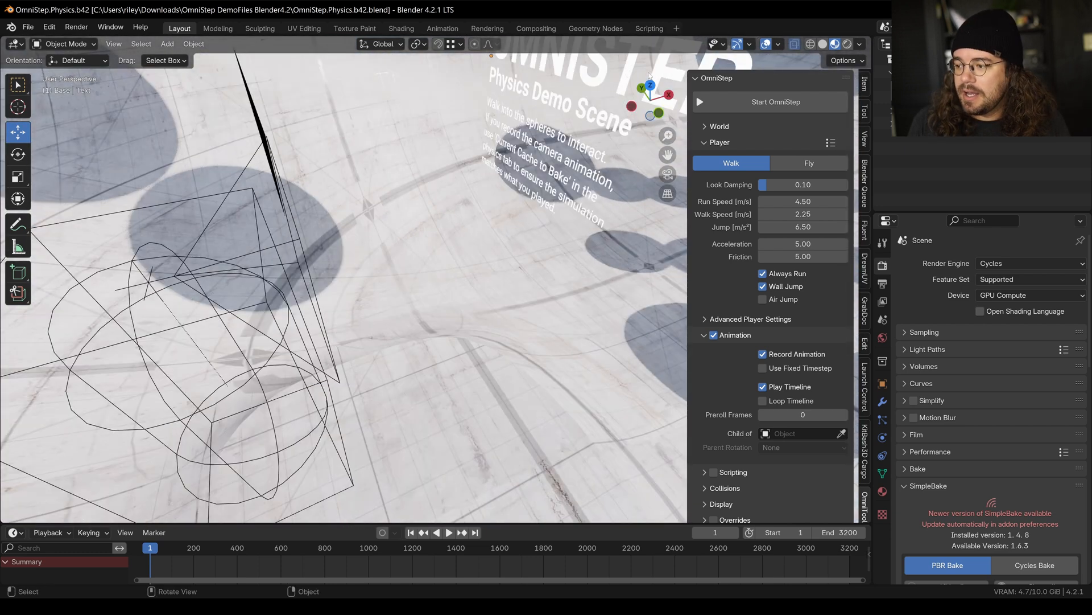
pyautogui.click(650, 28)
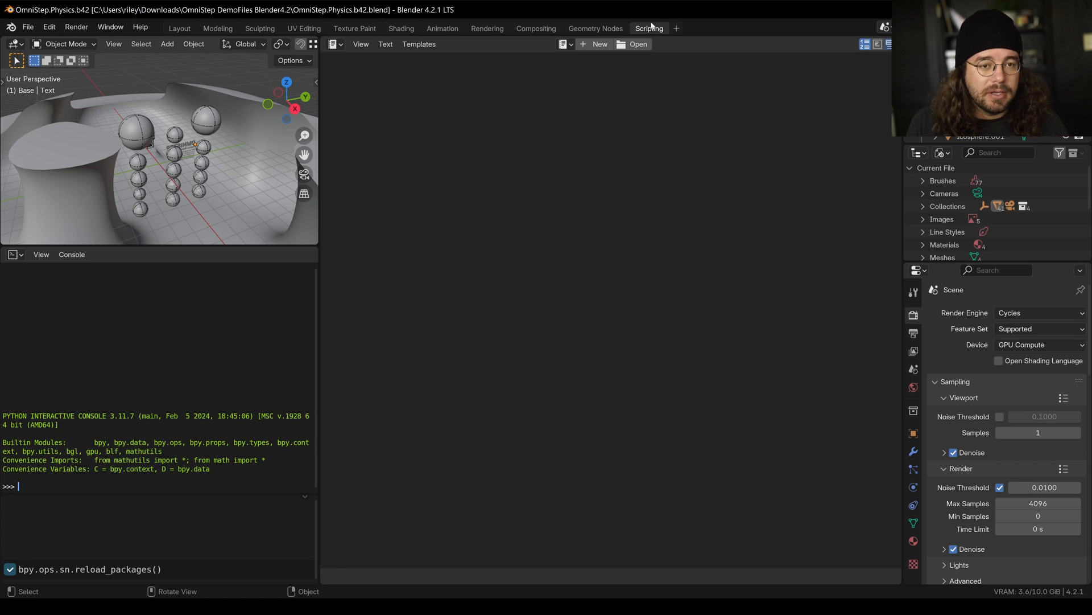
pyautogui.click(185, 30)
# Select the PlayerCollider object in the physics demo scene and show its rigid body physics settings
pyautogui.moveTo(330, 219); pyautogui.dragTo(340, 190, button='middle')
pyautogui.scroll(-4, 362, 229)
pyautogui.scroll(4, 373, 235)
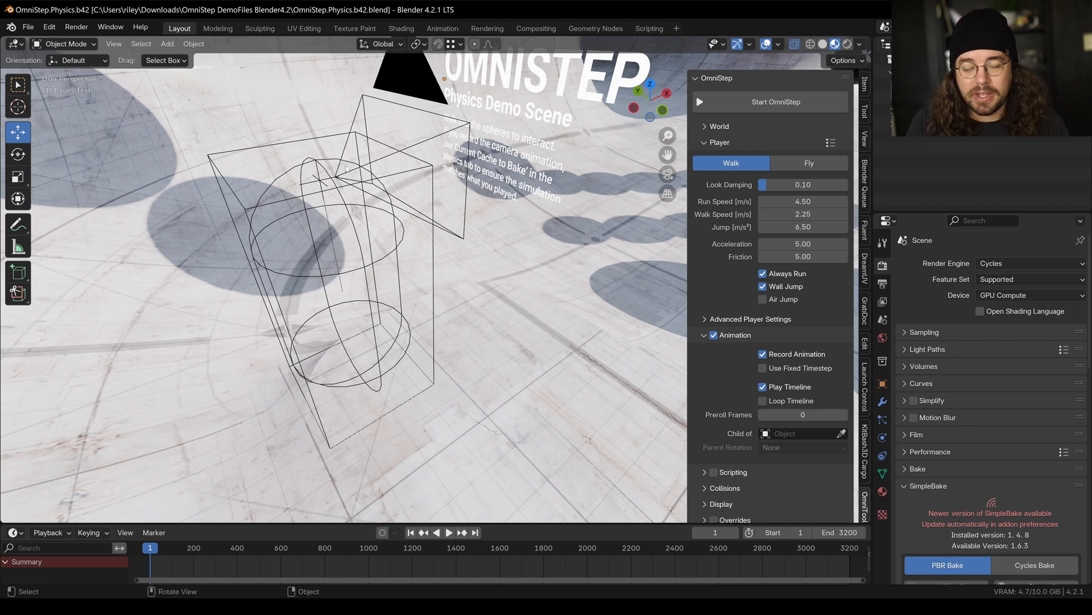
pyautogui.click(635, 202)
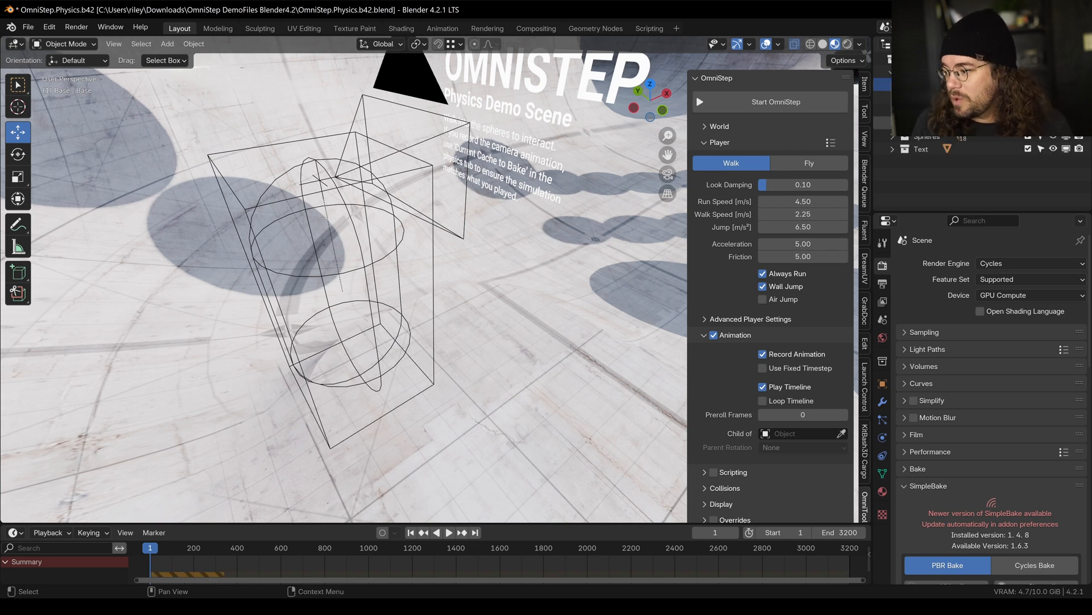
pyautogui.scroll(3, 910, 165)
pyautogui.click(930, 162)
pyautogui.click(989, 163)
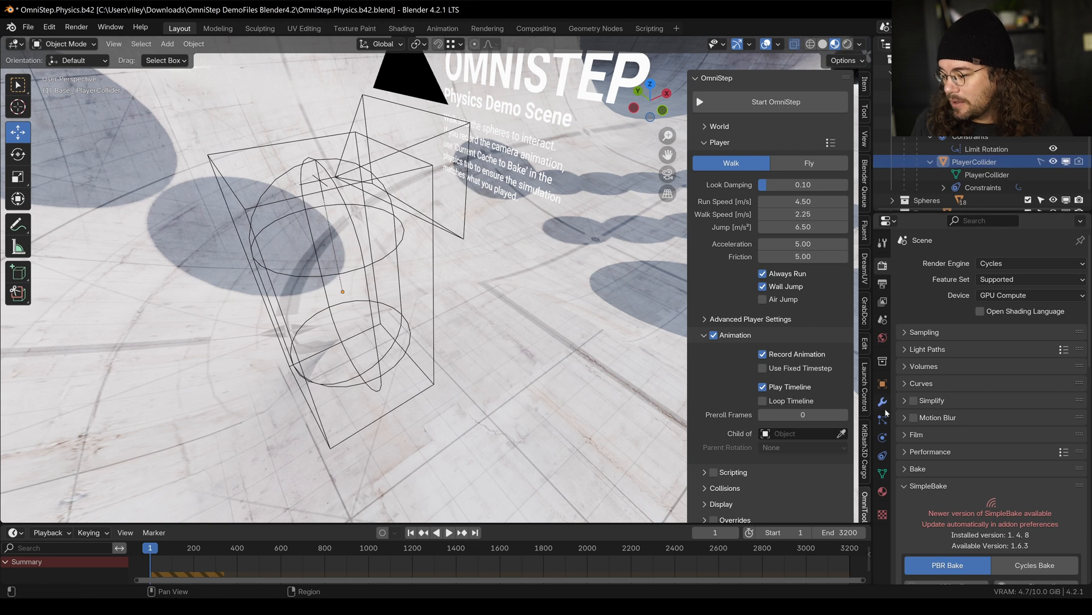
pyautogui.click(885, 441)
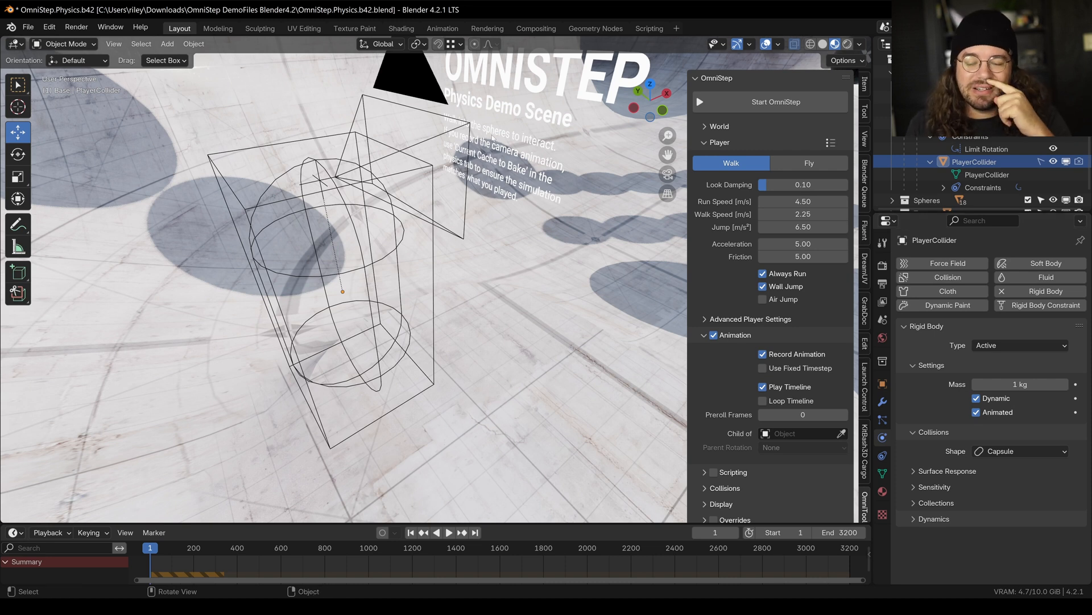
# Record an OmniStep session walking into and pushing the spheres, stopping at about frame 1024
pyautogui.click(777, 102)
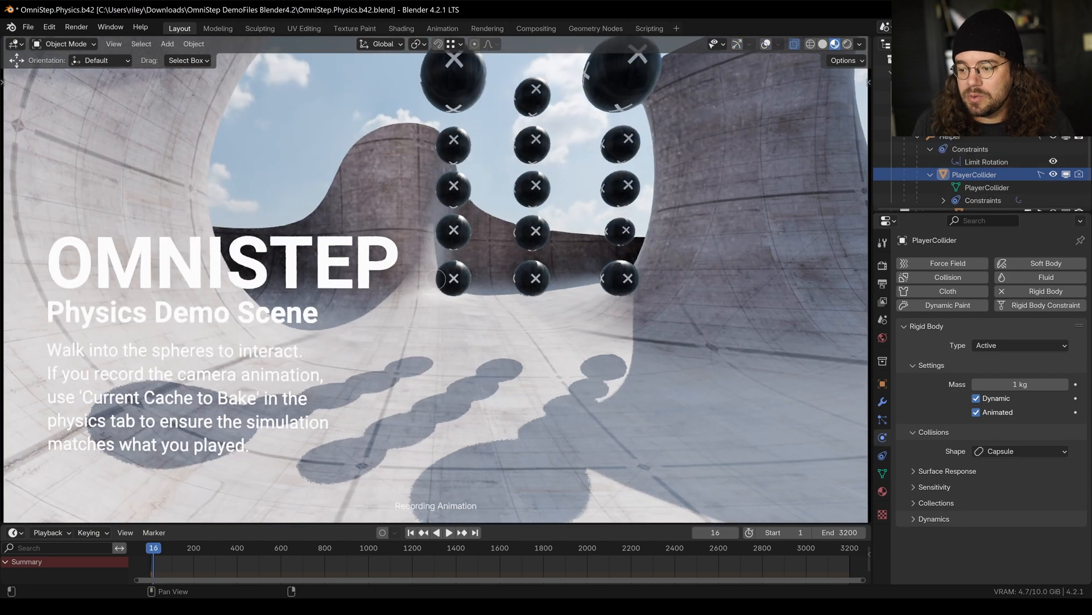
pyautogui.press('w')
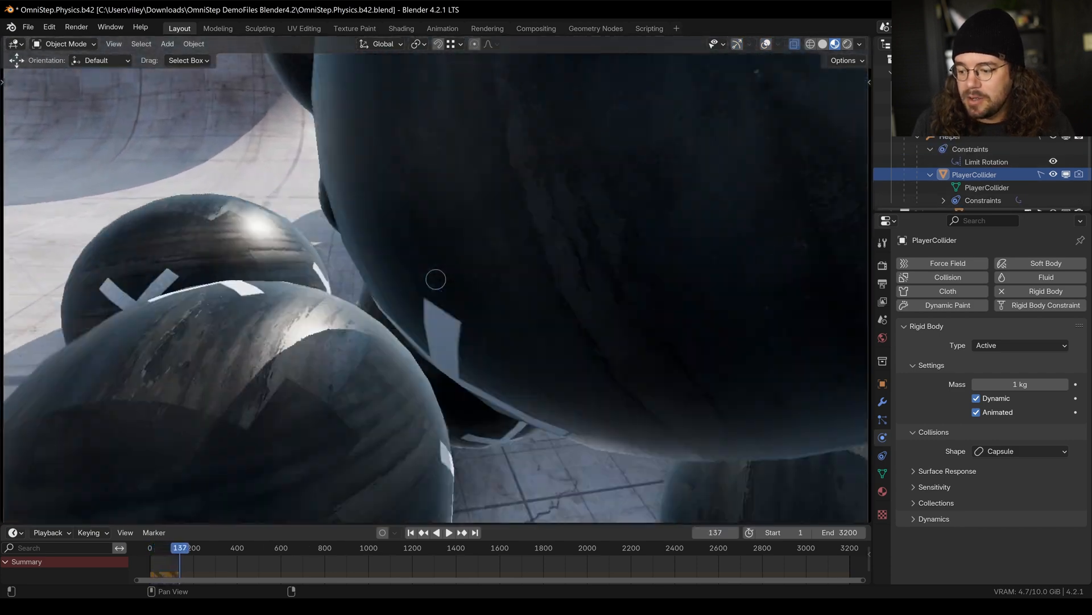
pyautogui.press('w')
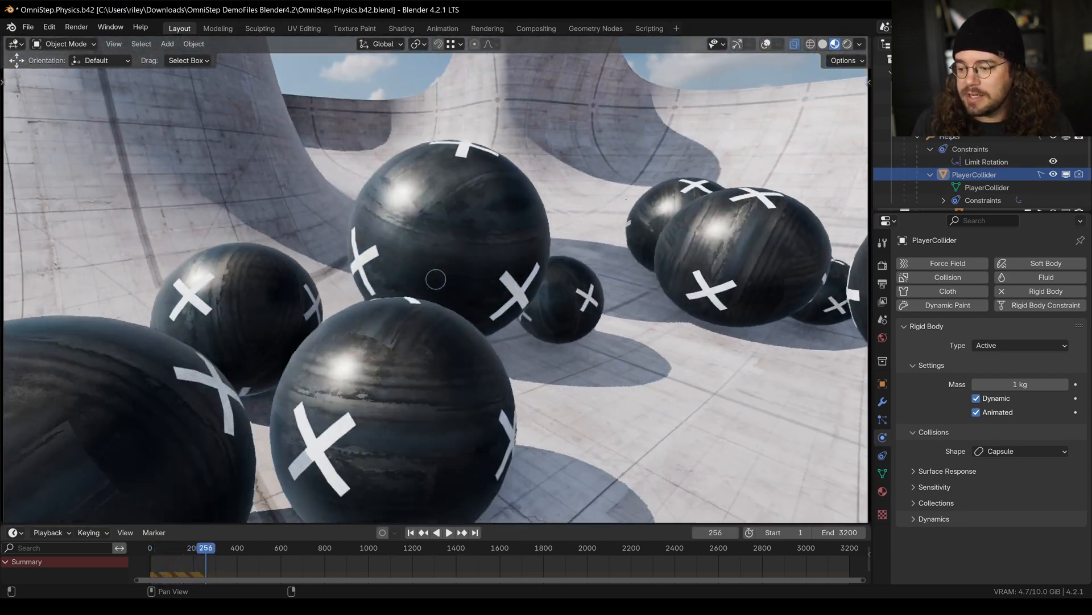
pyautogui.press('w')
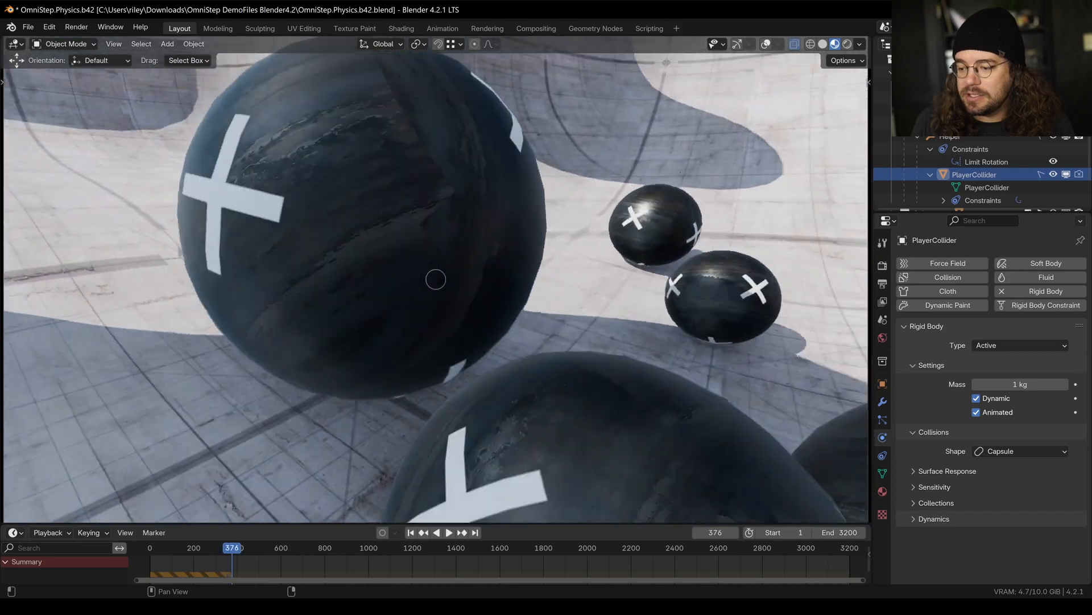
pyautogui.press('w')
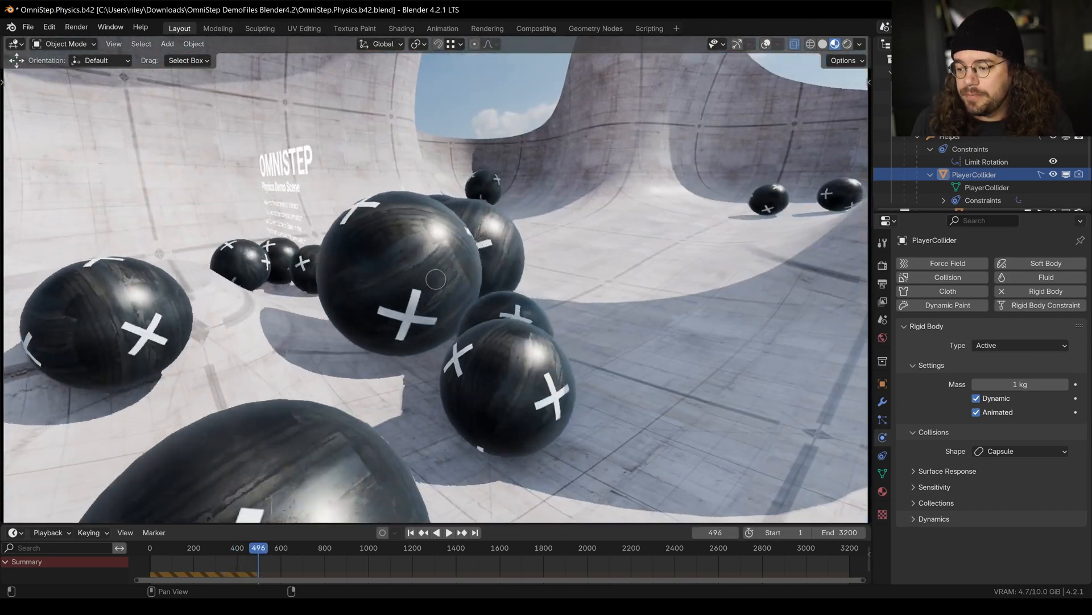
pyautogui.press('w')
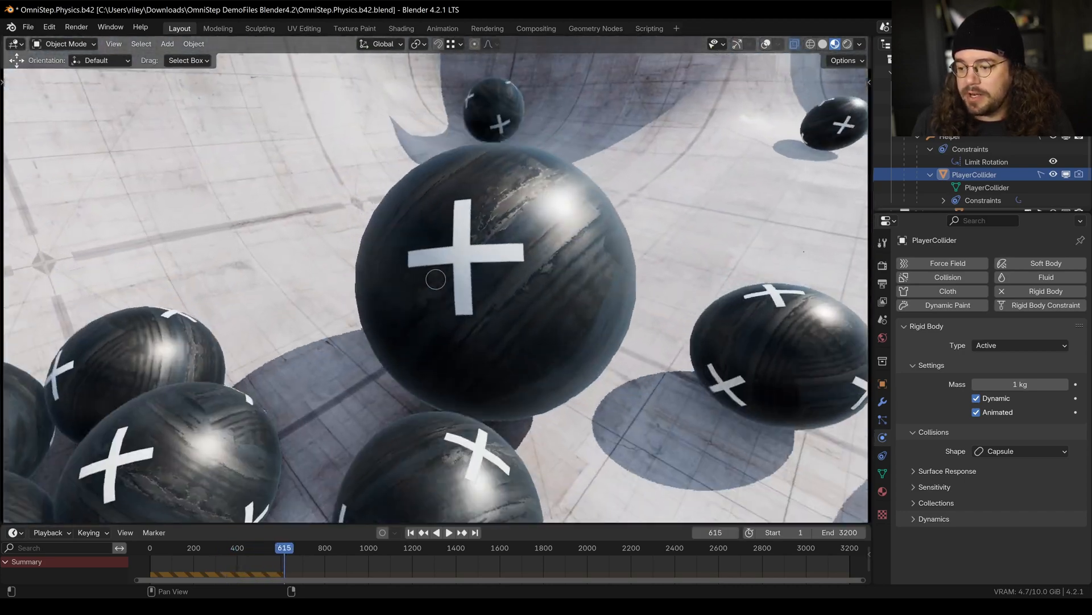
pyautogui.press('w')
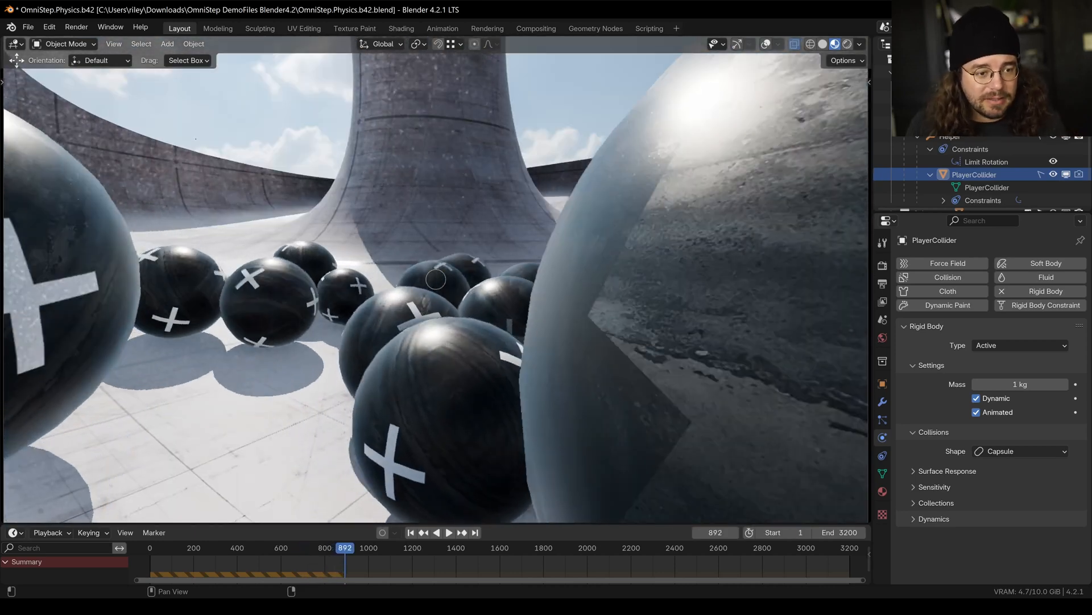
pyautogui.press('w')
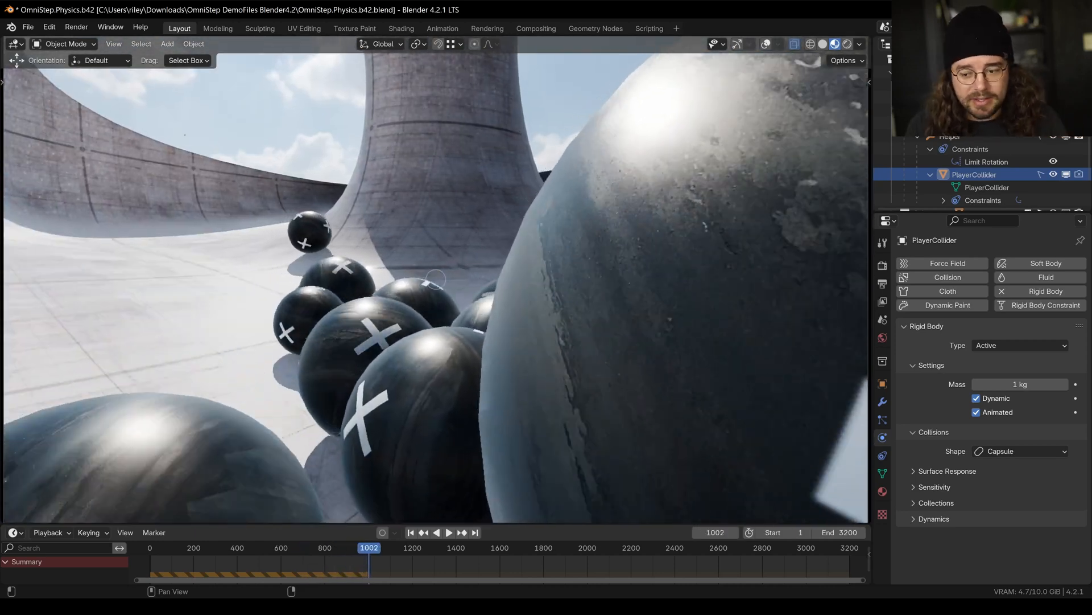
pyautogui.press('Escape')
# Examine the player collider among the spheres, return to the first frame, and look over the whole demo arena
pyautogui.moveTo(337, 325); pyautogui.dragTo(449, 303, button='middle')
pyautogui.scroll(4, 449, 303)
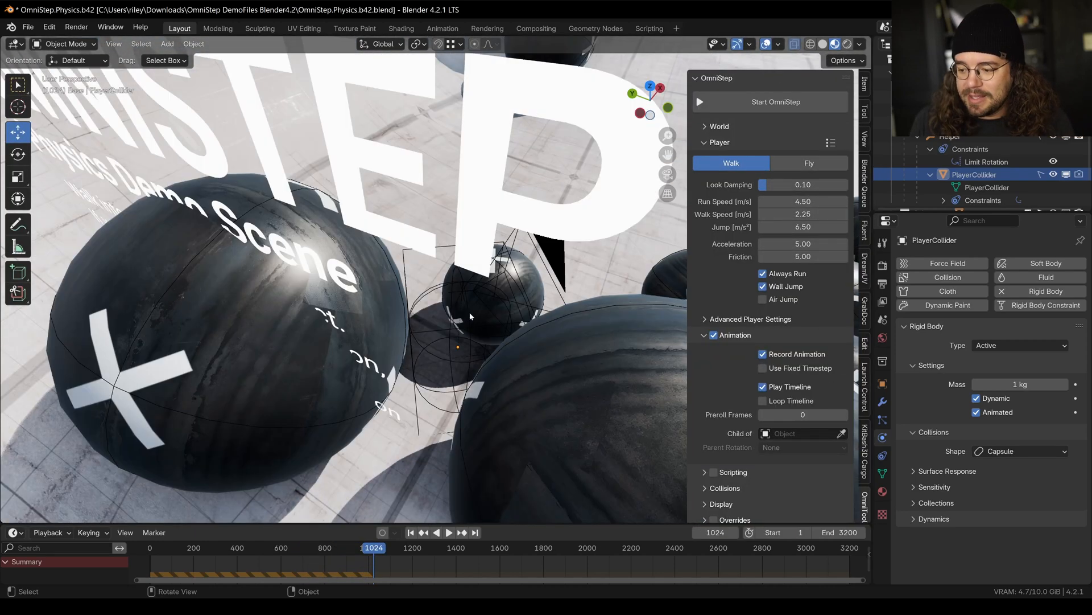
pyautogui.scroll(-6, 478, 292)
pyautogui.scroll(2, 482, 292)
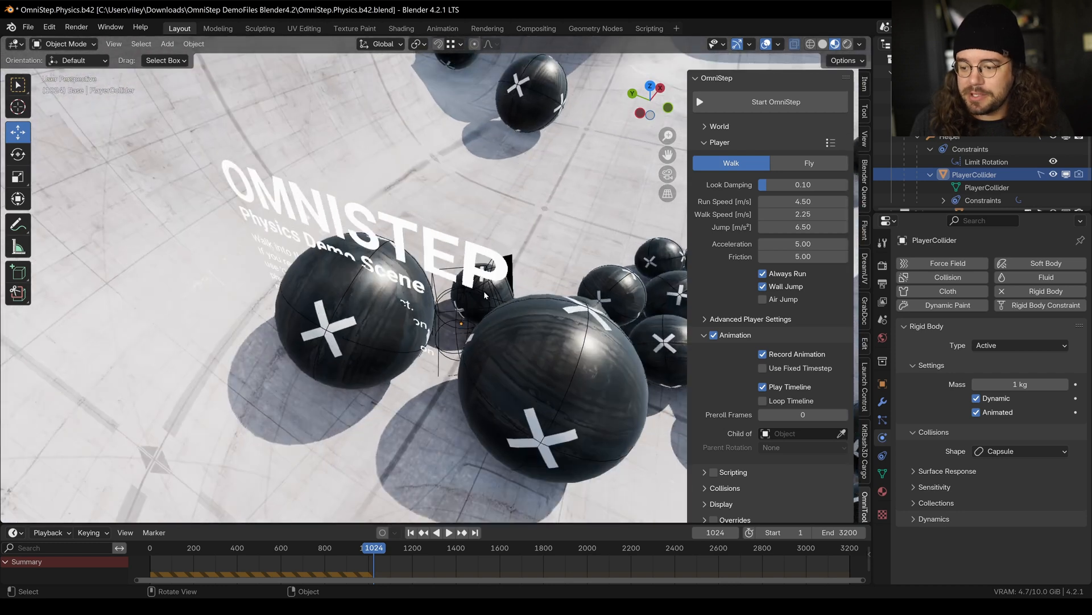
pyautogui.keyDown('shift'); pyautogui.moveTo(462, 291); pyautogui.dragTo(319, 188, button='middle'); pyautogui.keyUp('shift')
pyautogui.hotkey('shift', 'Left')
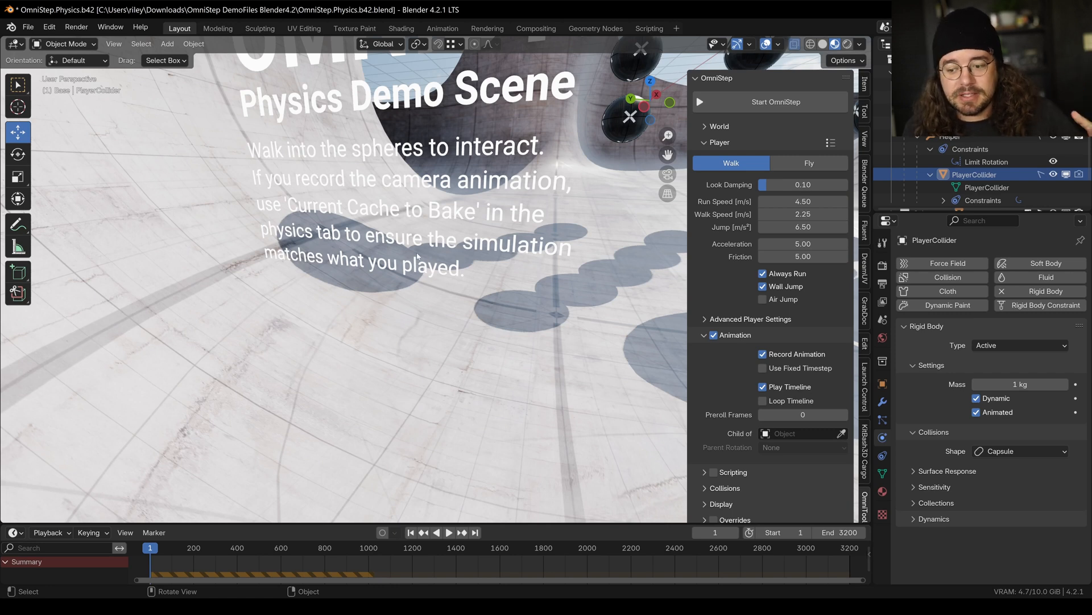
pyautogui.scroll(-6, 371, 273)
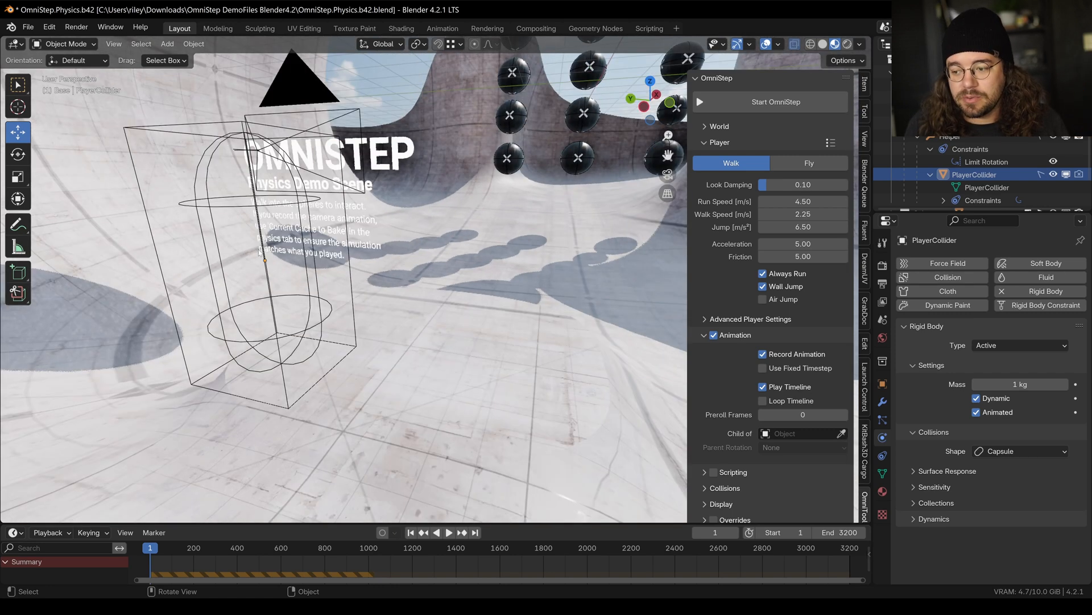
pyautogui.moveTo(398, 188); pyautogui.dragTo(366, 251, button='middle')
pyautogui.scroll(3, 355, 256)
pyautogui.scroll(-4, 353, 258)
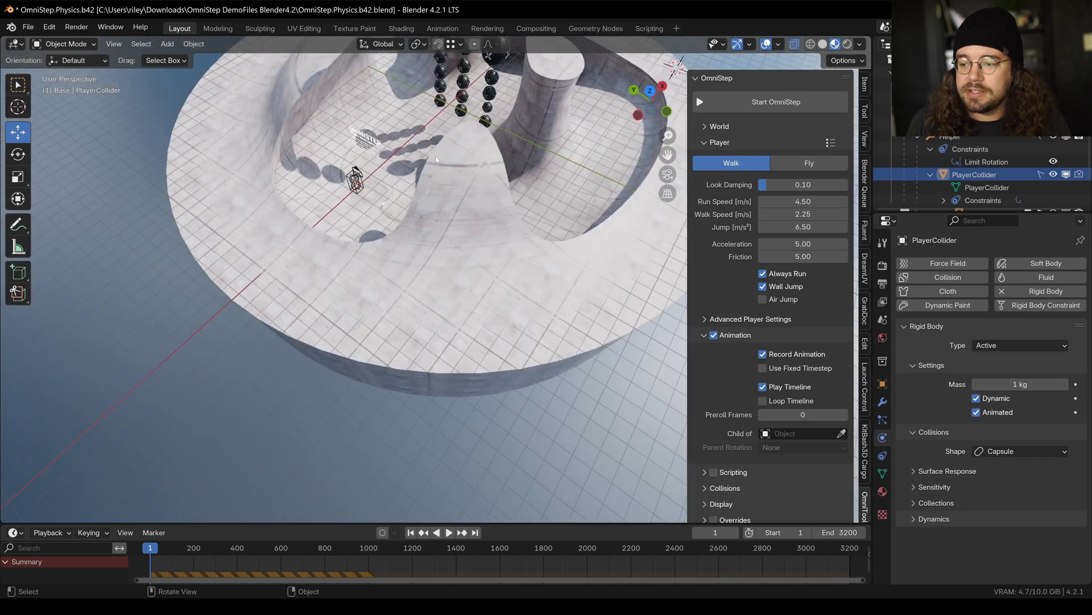
# Play back the recorded sphere simulation, viewed close to the player collider, and stop at about frame 430
pyautogui.scroll(4, 439, 116)
pyautogui.press('space')
pyautogui.keyDown('shift'); pyautogui.moveTo(438, 114); pyautogui.dragTo(453, 220, button='middle'); pyautogui.keyUp('shift')
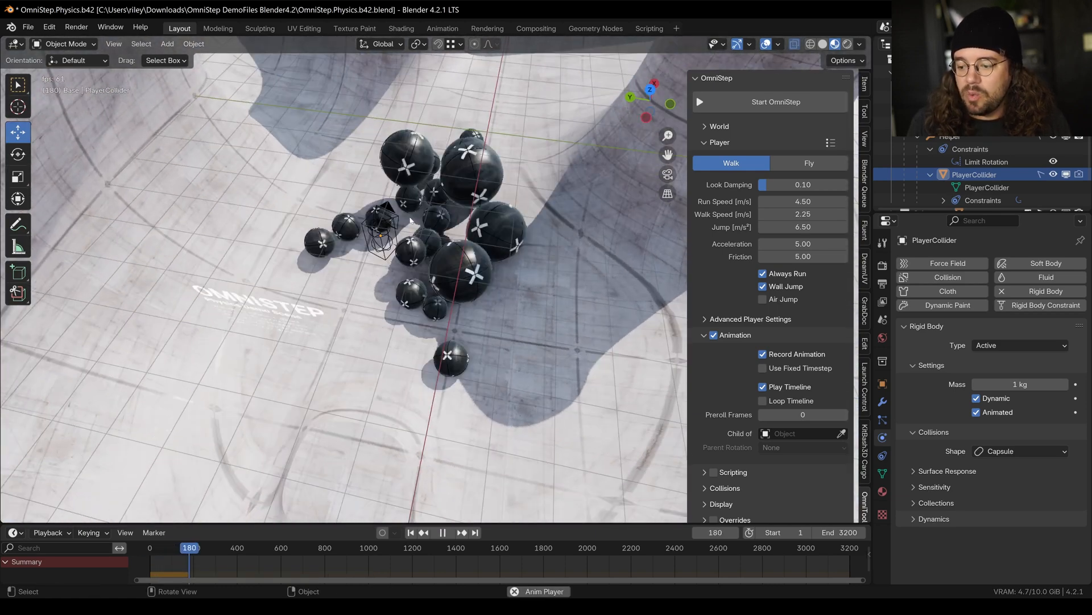
pyautogui.scroll(1, 432, 210)
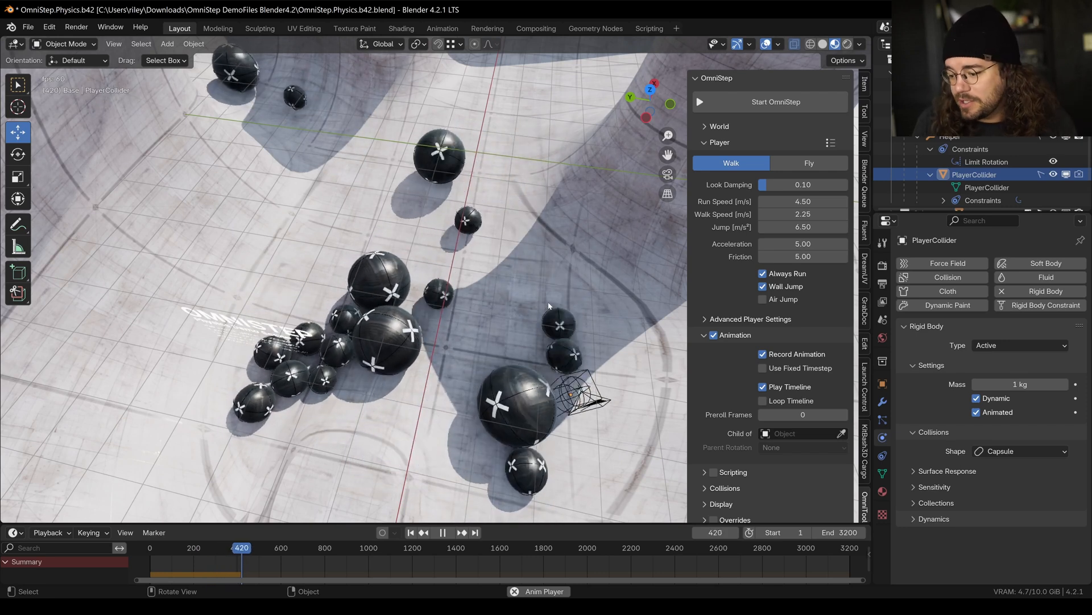
pyautogui.press('space')
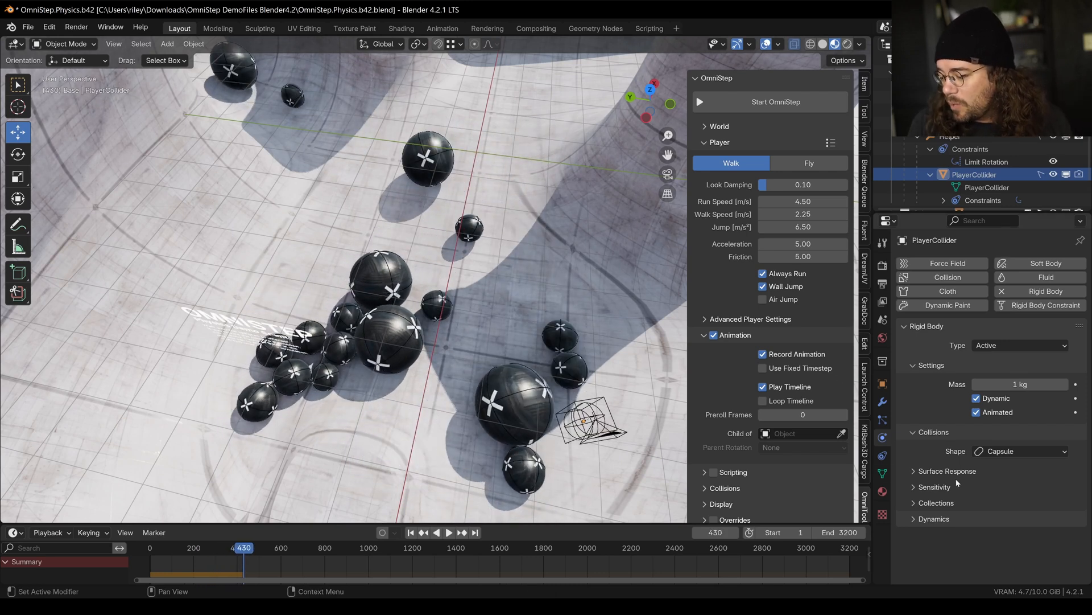
# Convert the rigid body world's current cache to a bake and replay the simulation from the first frame
pyautogui.click(883, 320)
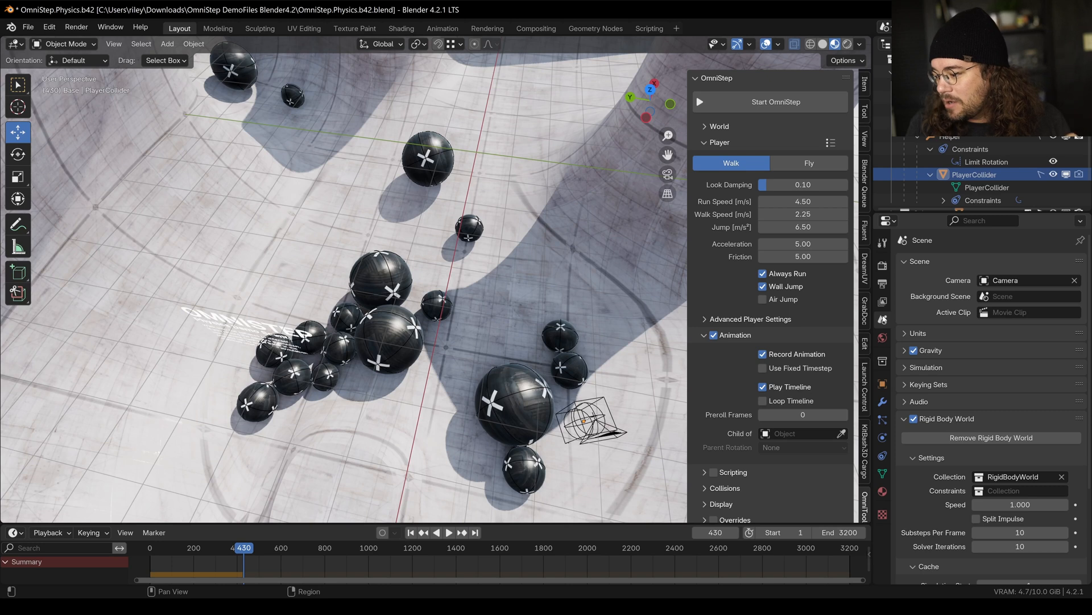
pyautogui.scroll(-3, 977, 416)
pyautogui.scroll(-2, 976, 416)
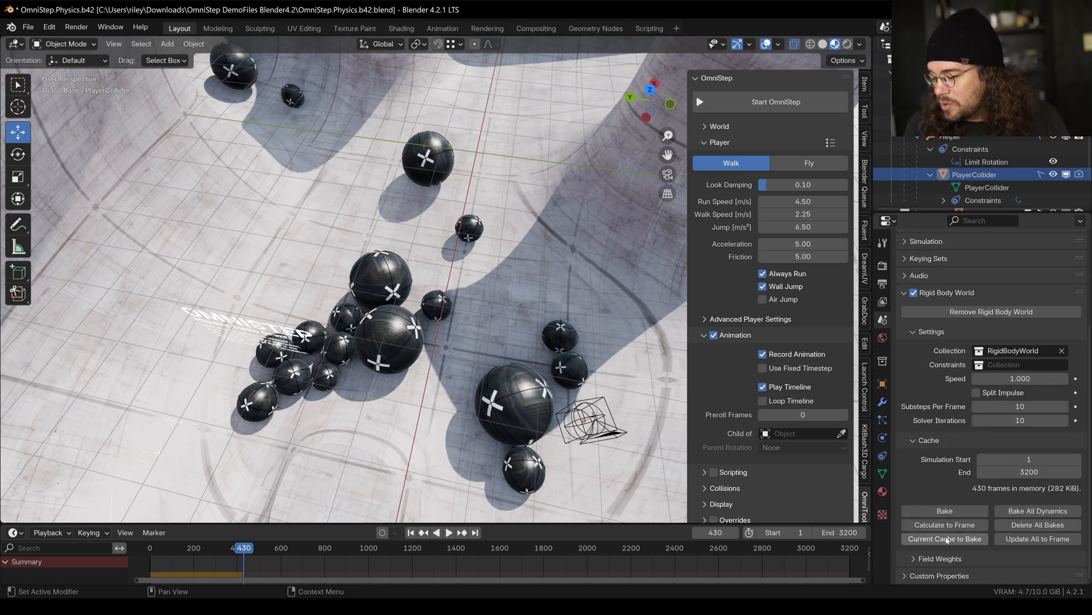
pyautogui.click(938, 540)
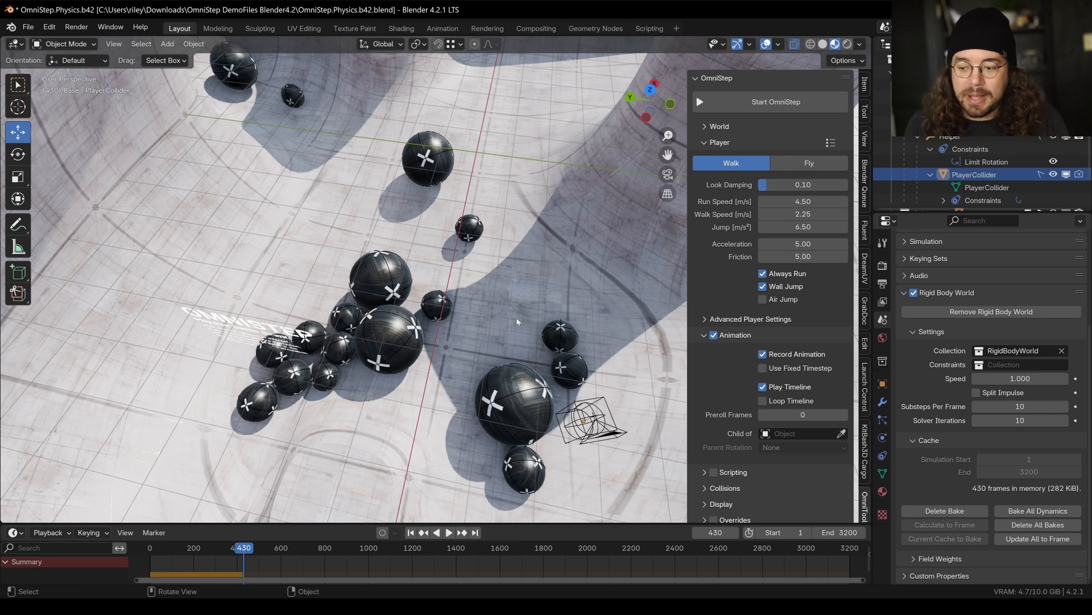
pyautogui.hotkey('shift', 'Left')
pyautogui.press('space')
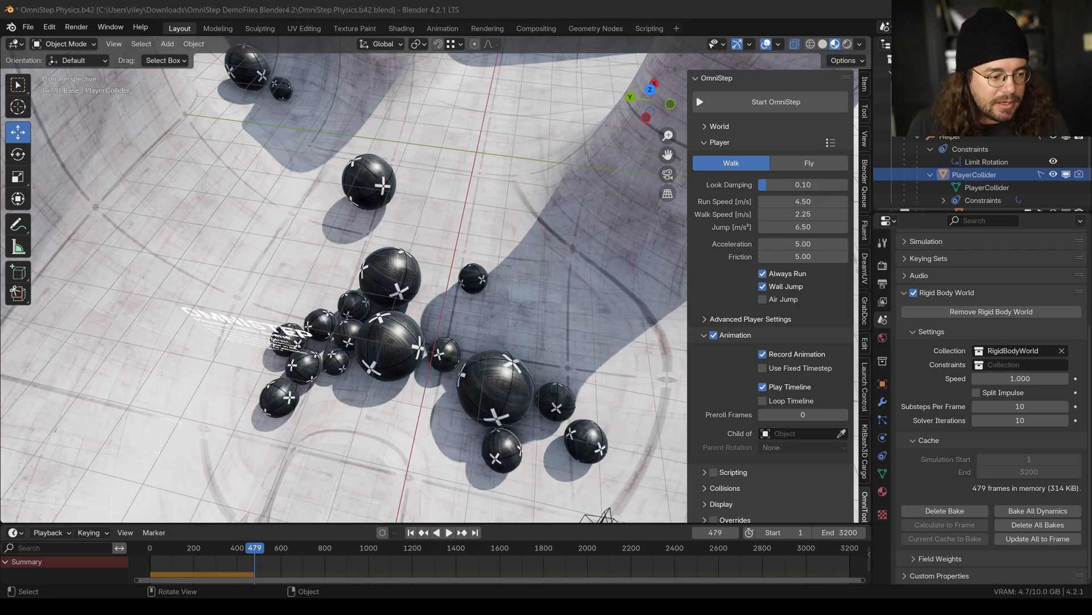
# Open the demo file OmniStep.LiveBooleans.Ani.b42.blend without saving the changes to the physics scene
pyautogui.moveTo(0, 254); pyautogui.dragTo(165, 180)
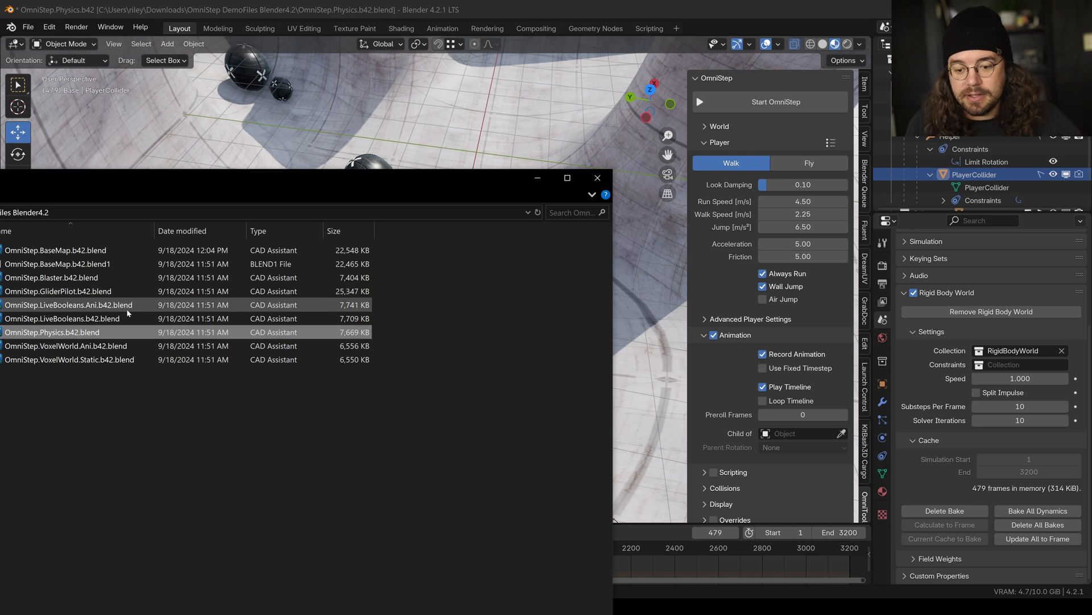
pyautogui.moveTo(265, 180); pyautogui.dragTo(0, 182)
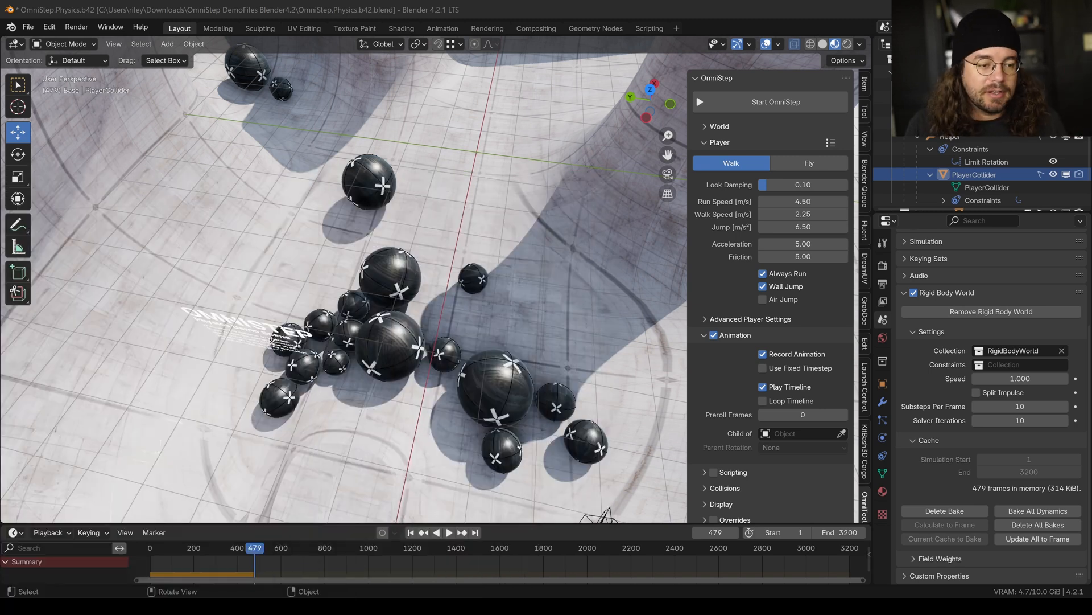
pyautogui.moveTo(0, 219); pyautogui.dragTo(309, 214)
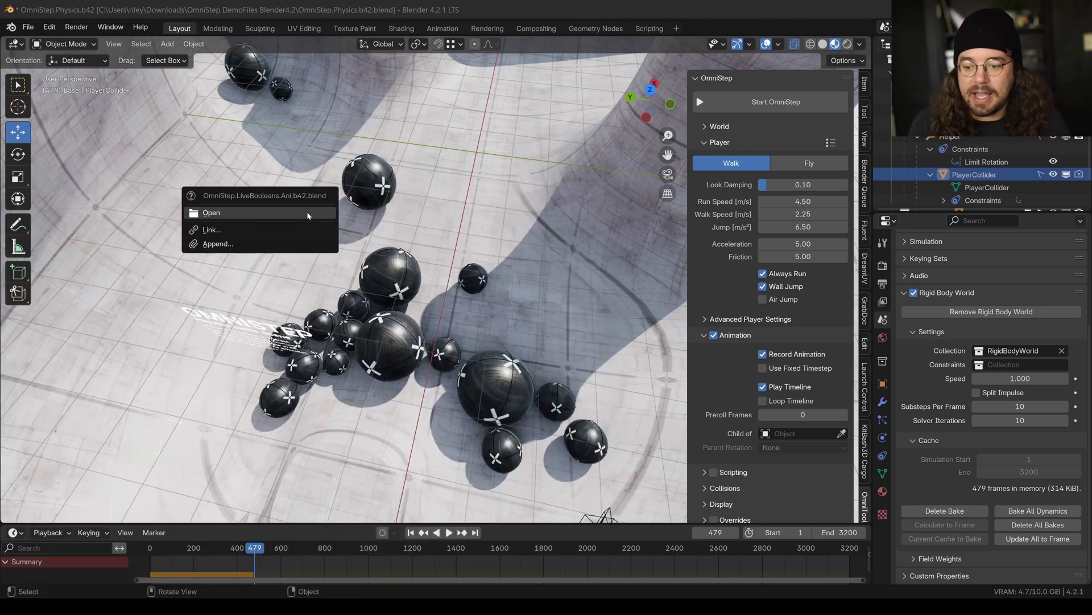
pyautogui.click(309, 214)
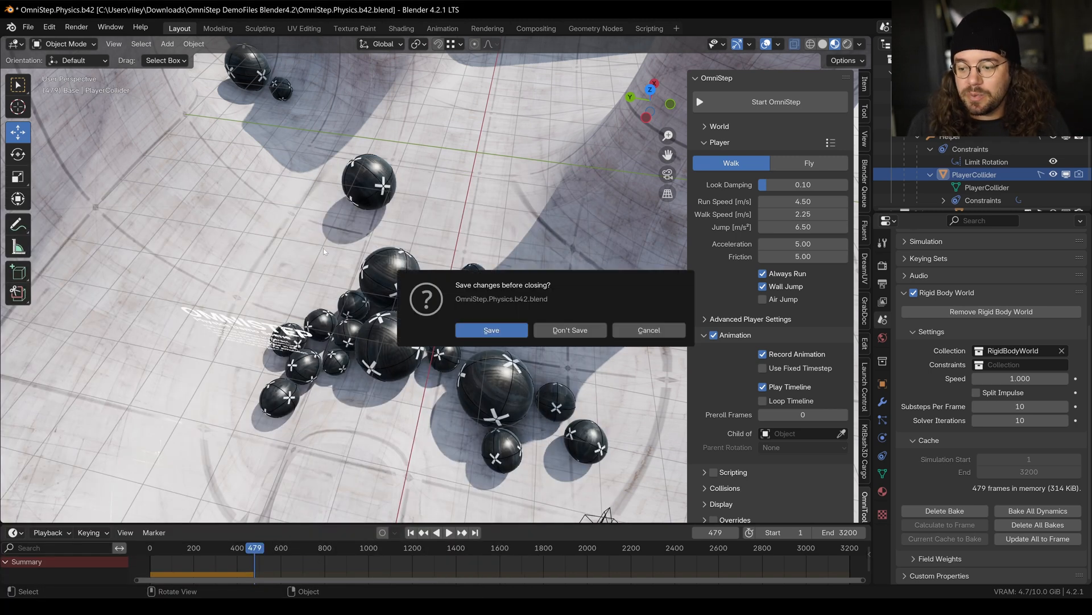
pyautogui.click(573, 336)
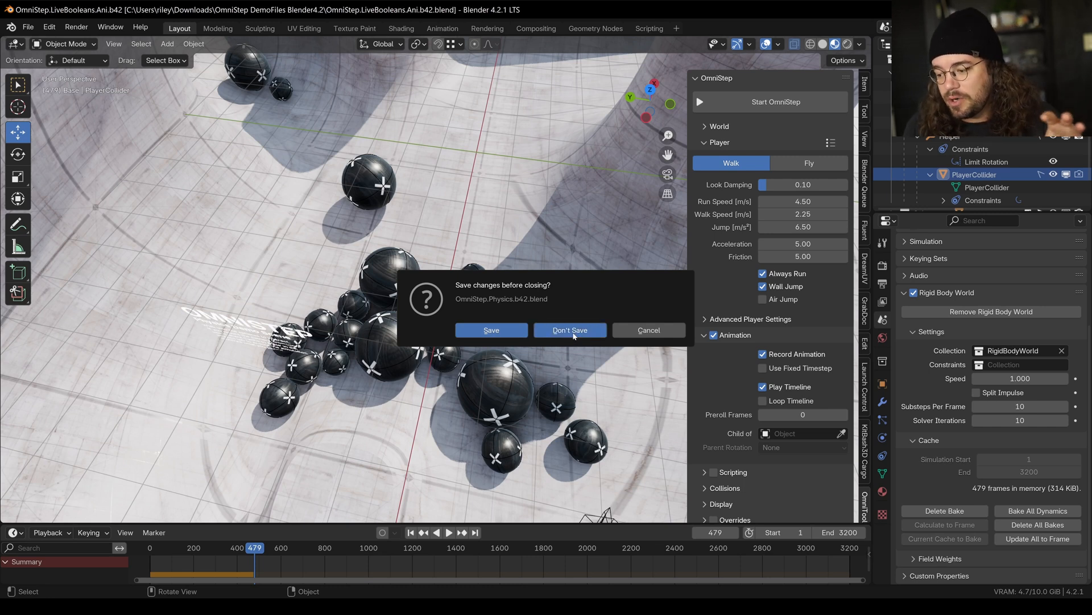
# Start an OmniStep recording in the LiveBooleans scene and cut a deep shaft into the floor in front of the title text
pyautogui.click(525, 101)
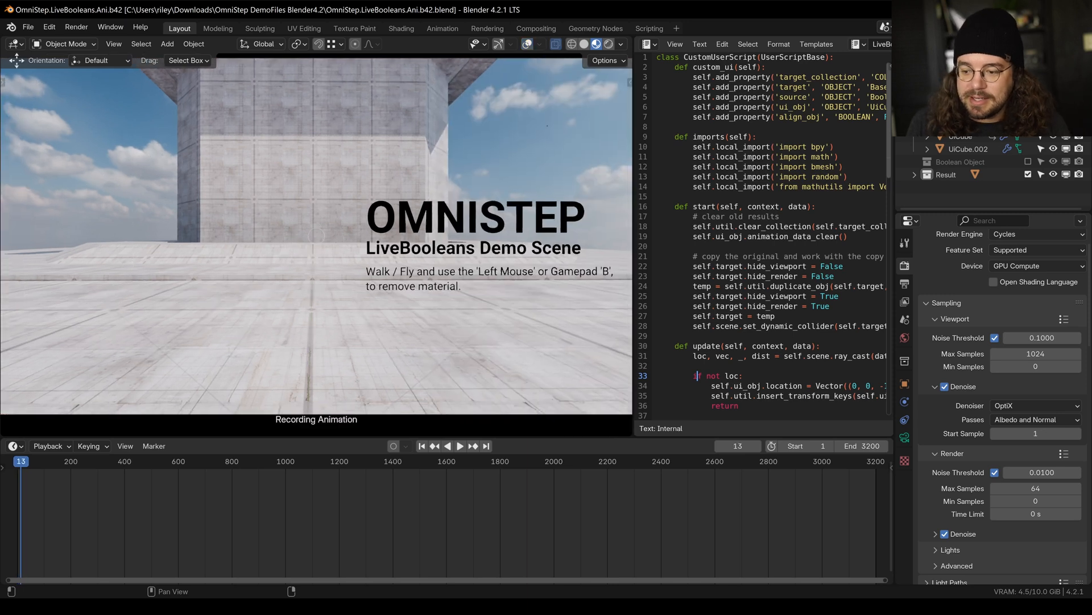
pyautogui.click(316, 236)
pyautogui.click(316, 235)
pyautogui.click(317, 235)
pyautogui.click(317, 236)
pyautogui.click(317, 235)
pyautogui.press('w')
pyautogui.click(316, 235)
pyautogui.click(316, 235)
pyautogui.click(317, 236)
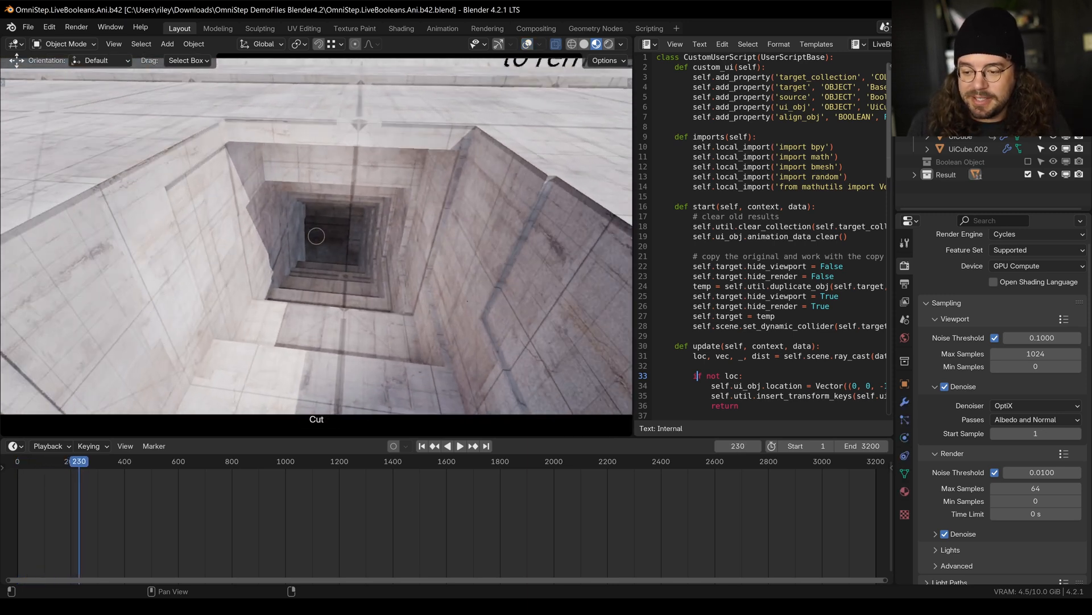
# Move into the shaft and cut further openings through its inner walls while recording
pyautogui.press('w')
pyautogui.click(316, 235)
pyautogui.click(316, 235)
pyautogui.click(316, 236)
pyautogui.click(317, 236)
pyautogui.click(316, 235)
pyautogui.click(316, 235)
pyautogui.click(317, 236)
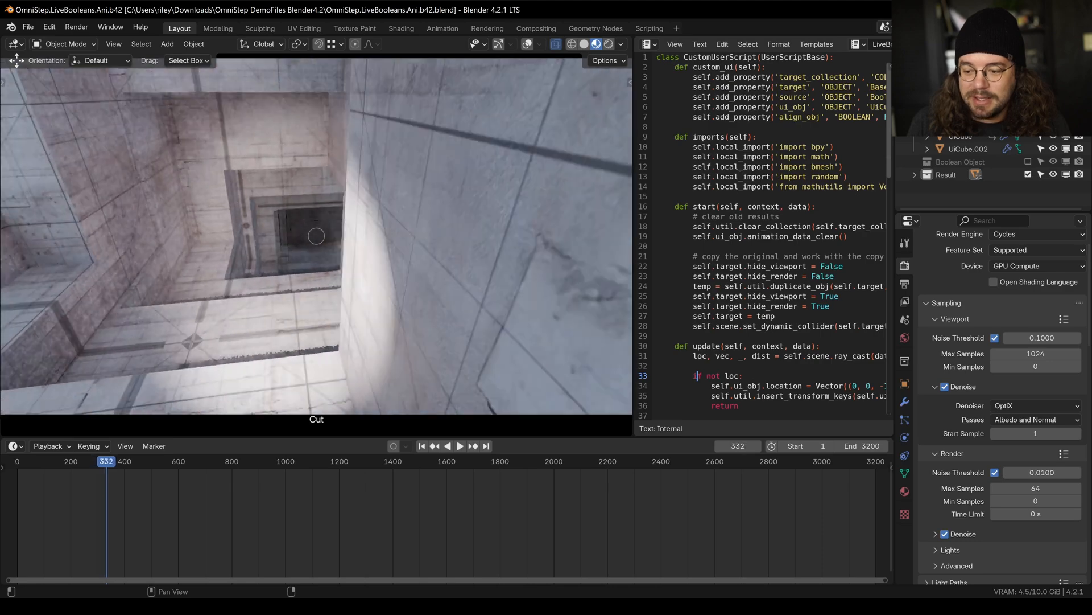
pyautogui.click(316, 236)
pyautogui.press('w')
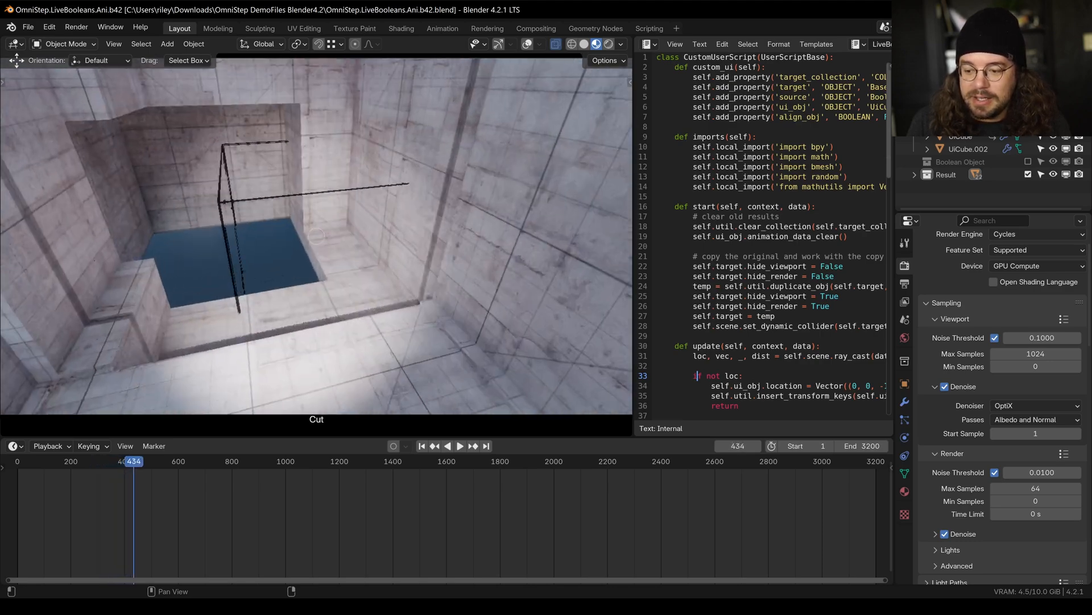
# Move through the carved tunnels and back out to the floor surface, cut once more, and end the recording at about frame 989
pyautogui.press('w')
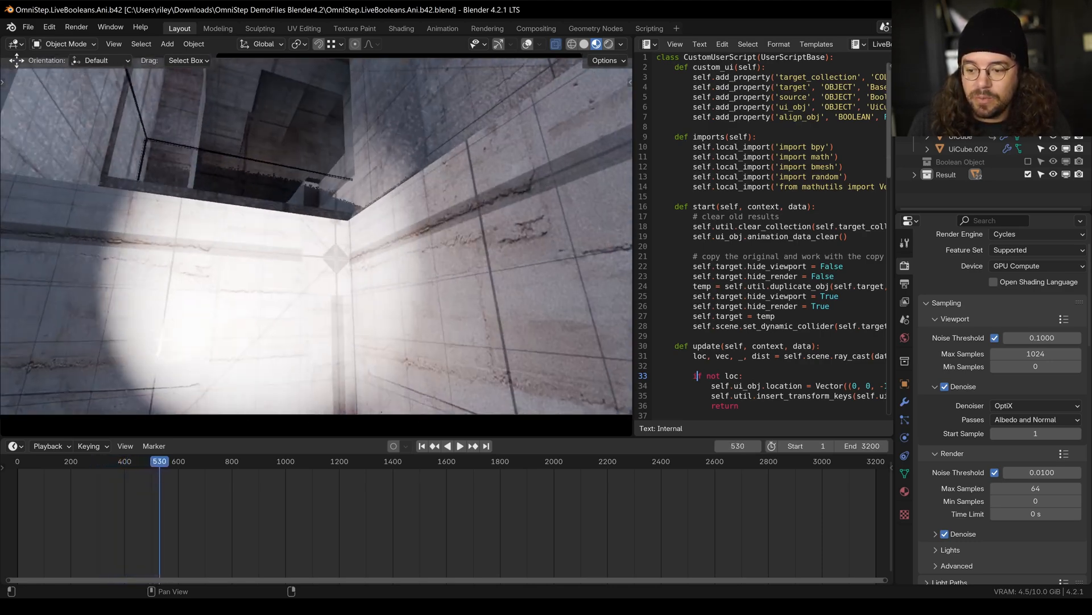
pyautogui.press('w')
pyautogui.press('w')
pyautogui.press('w')
pyautogui.press('space')
pyautogui.press('w')
pyautogui.click(316, 236)
pyautogui.press('s')
pyautogui.press('Escape')
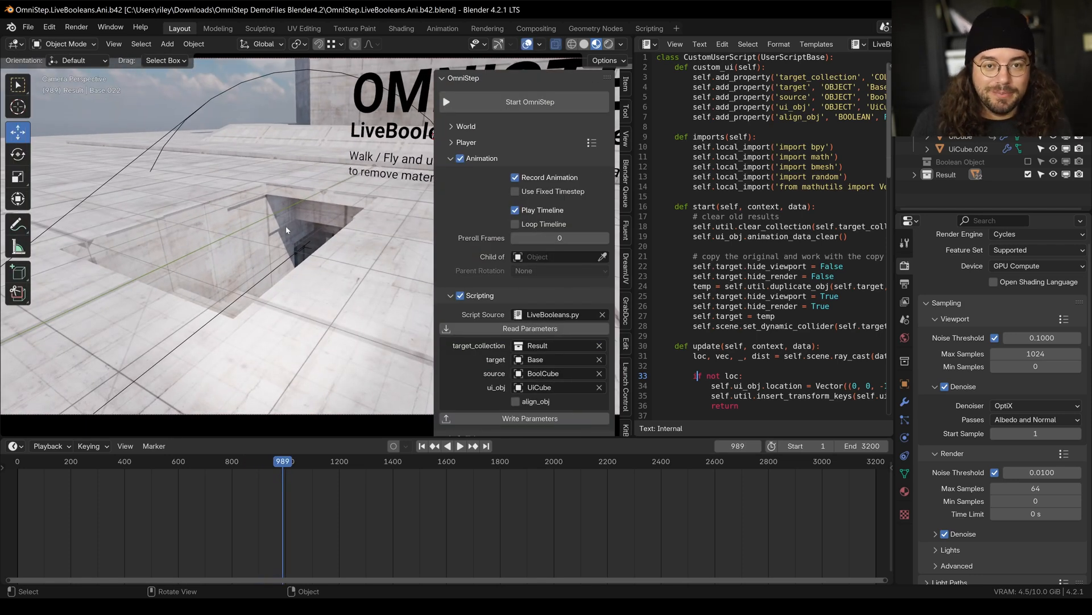
# Play back the boolean cutting recording from the first frame to about frame 366 and read the LiveBooleans.py script to its end
pyautogui.hotkey('shift', 'Left')
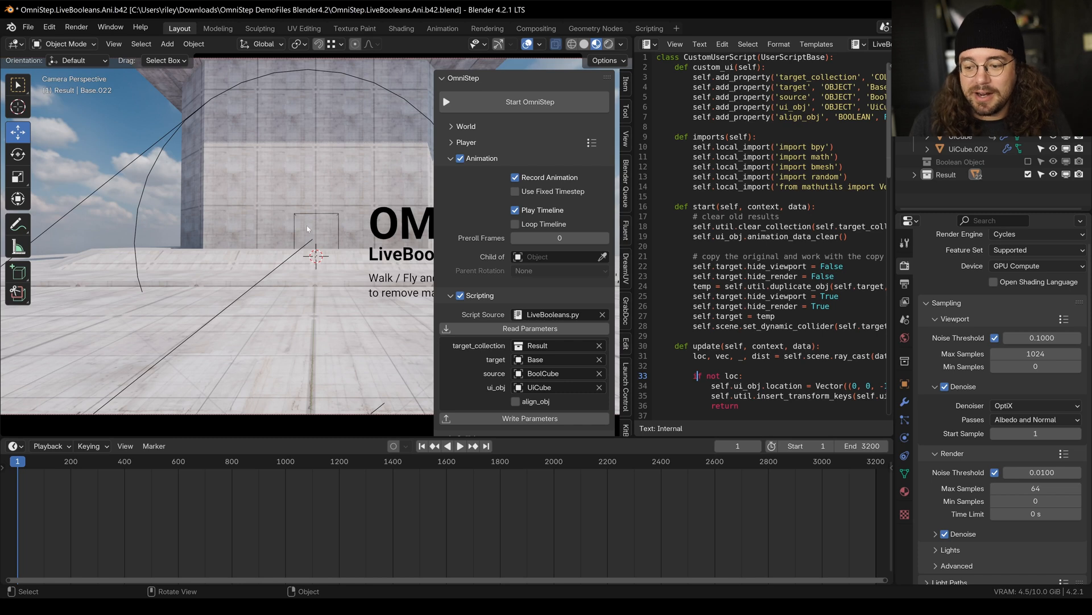
pyautogui.press('space')
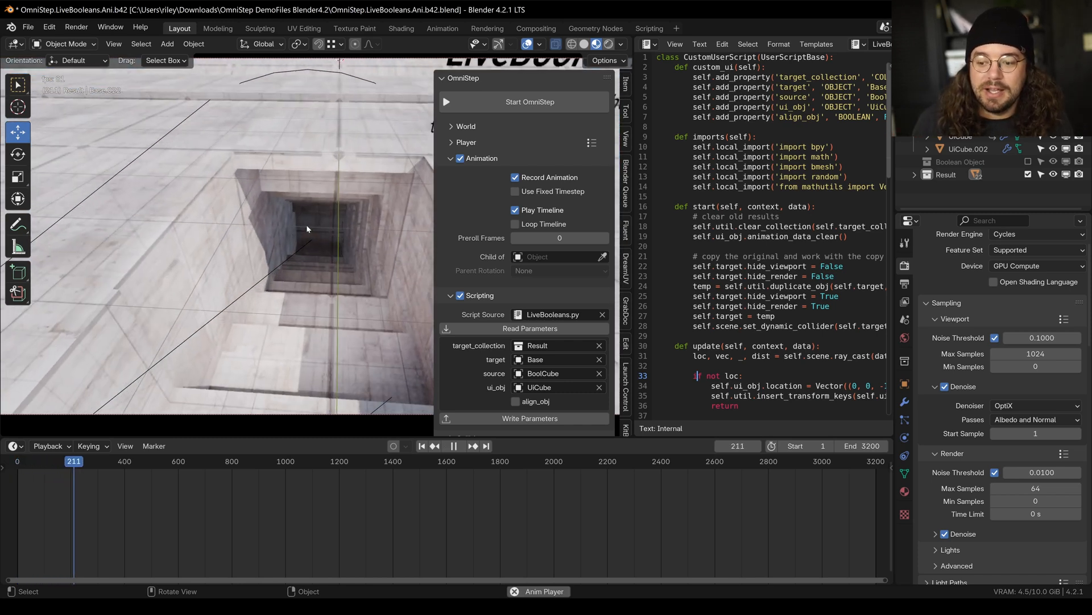
pyautogui.press('space')
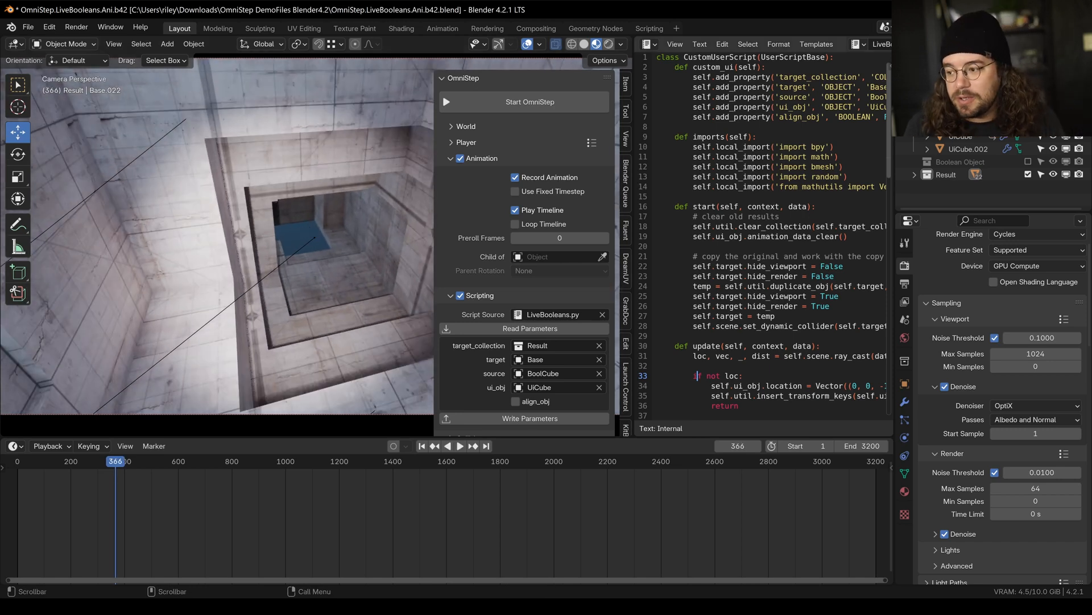
pyautogui.scroll(-20, 762, 239)
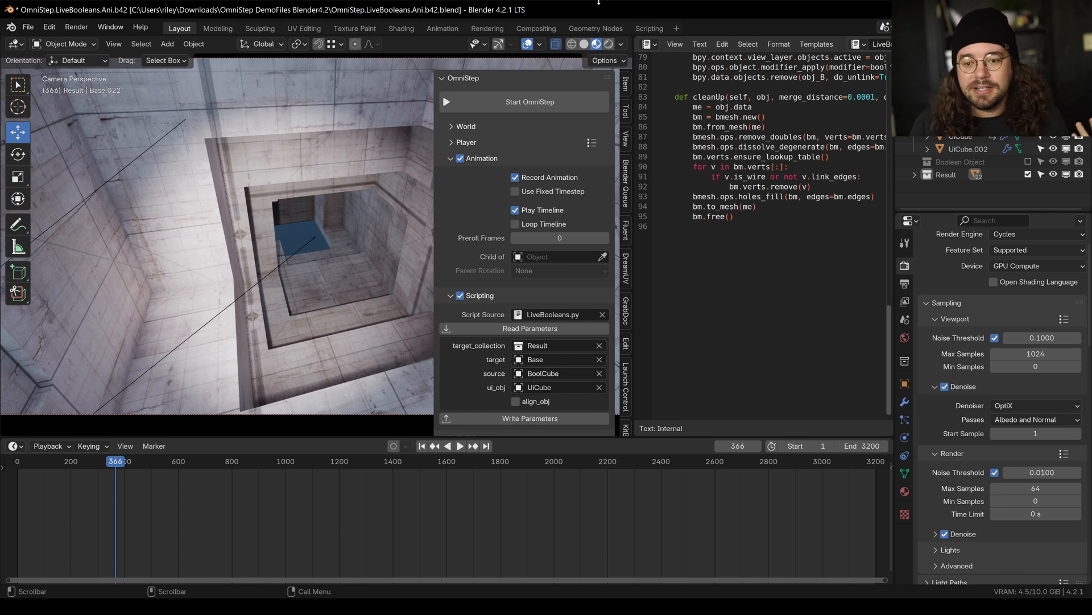
# Find the OmniStep add-on in the preferences by searching for "omn" to view its mouse and keymap settings
pyautogui.click(51, 27)
pyautogui.click(119, 185)
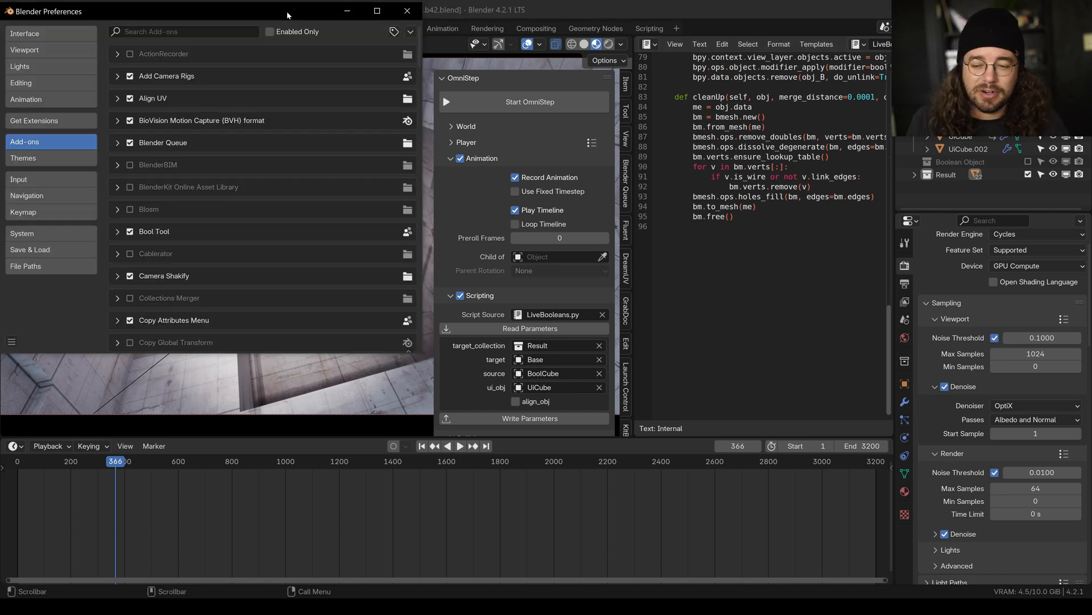
pyautogui.click(201, 33)
pyautogui.write('omn')
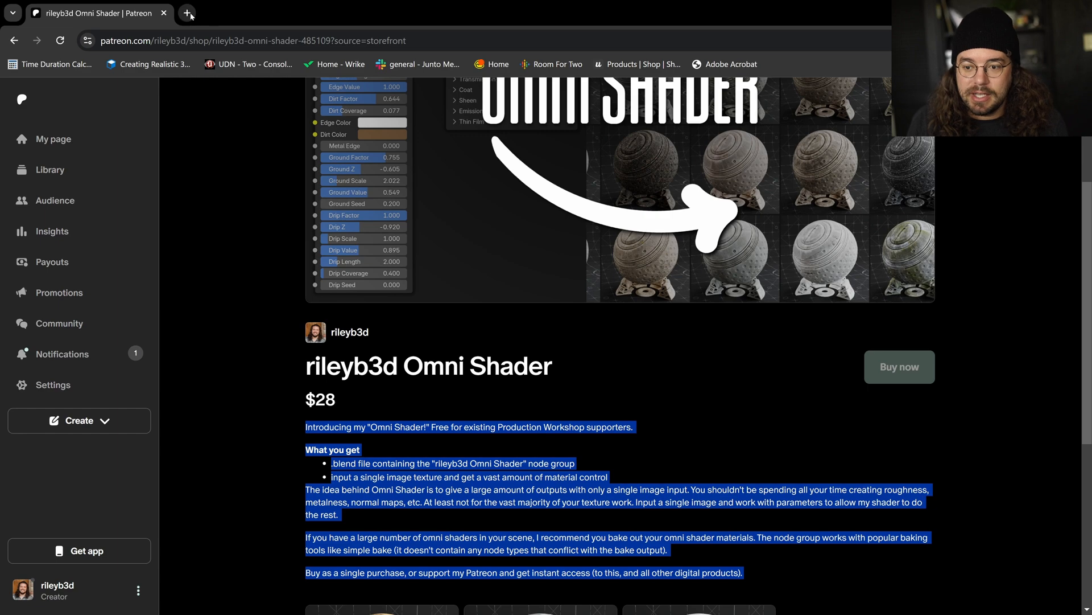
# Switch to the browser and open notion.so in a new tab
pyautogui.click(187, 15)
pyautogui.write('omnistep')
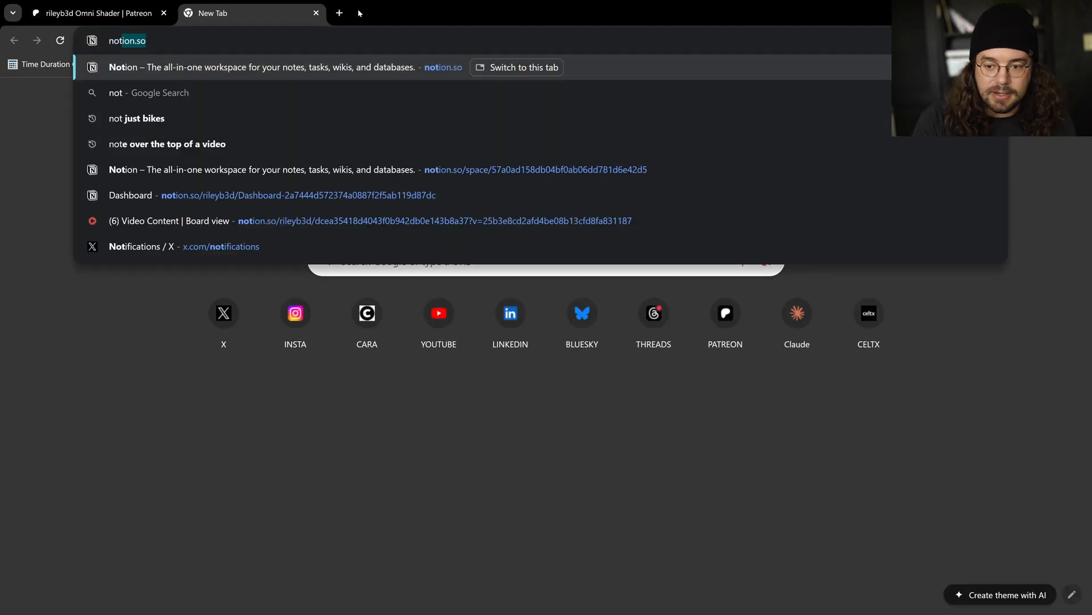
pyautogui.press('Return')
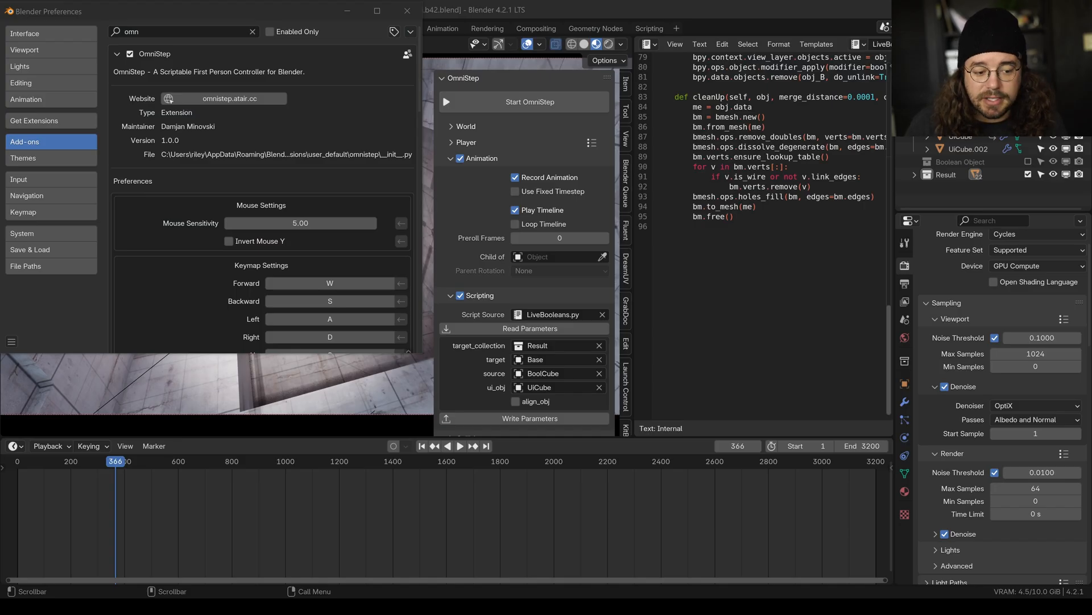